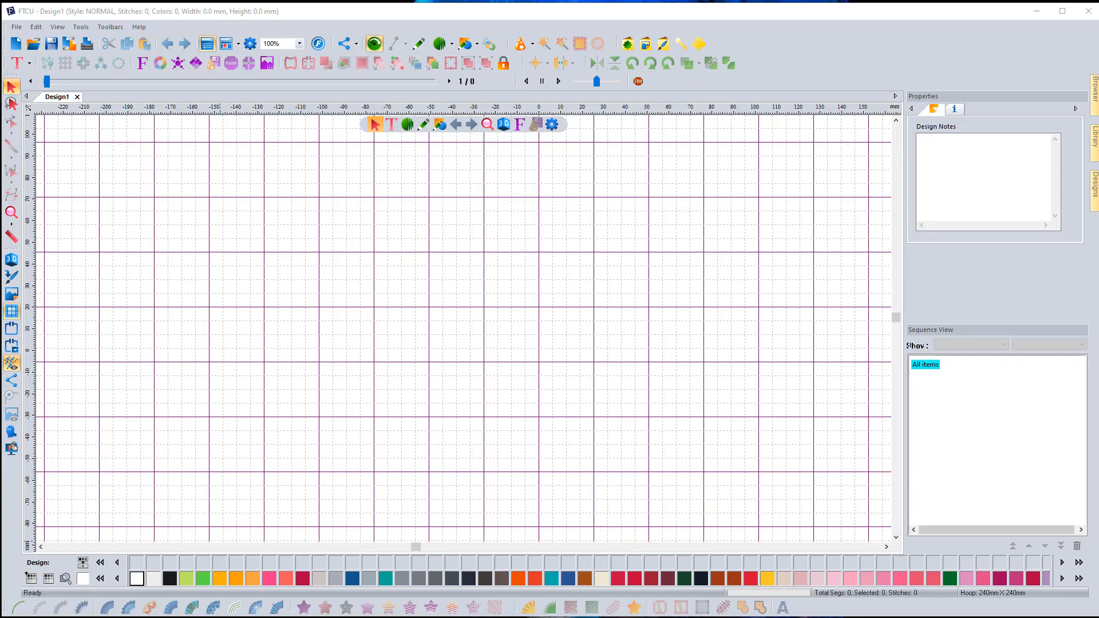
Step: Examine the photo of the green shirt with stitched SASSY lettering, and return to the empty embroidery design
{"action": "key", "text": "alt+Tab"}
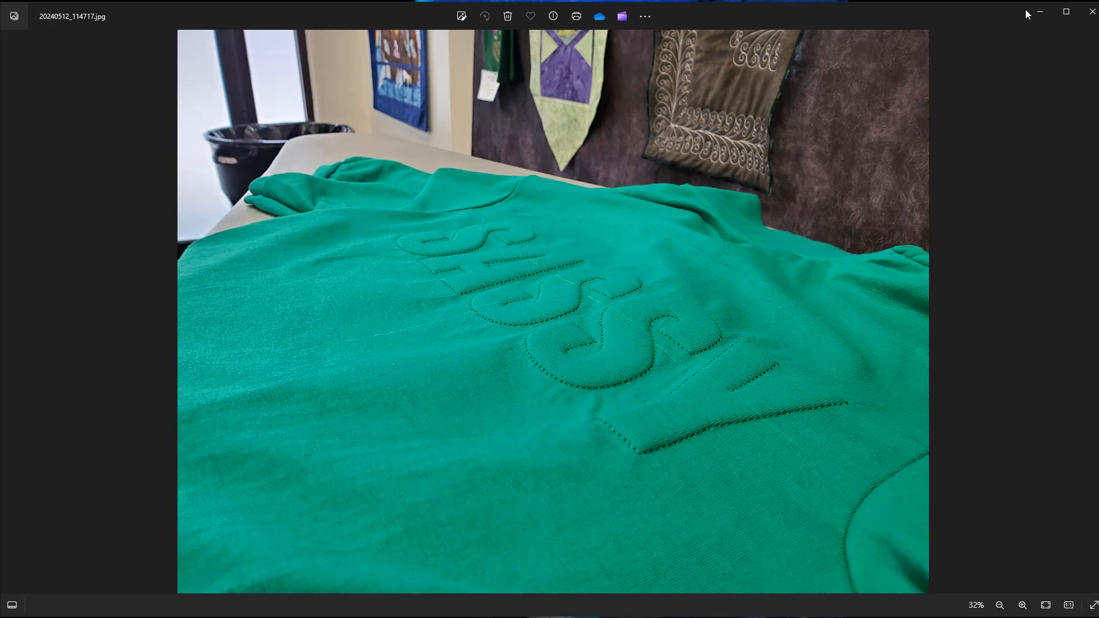
{"action": "left_click", "coordinate": [1040, 12]}
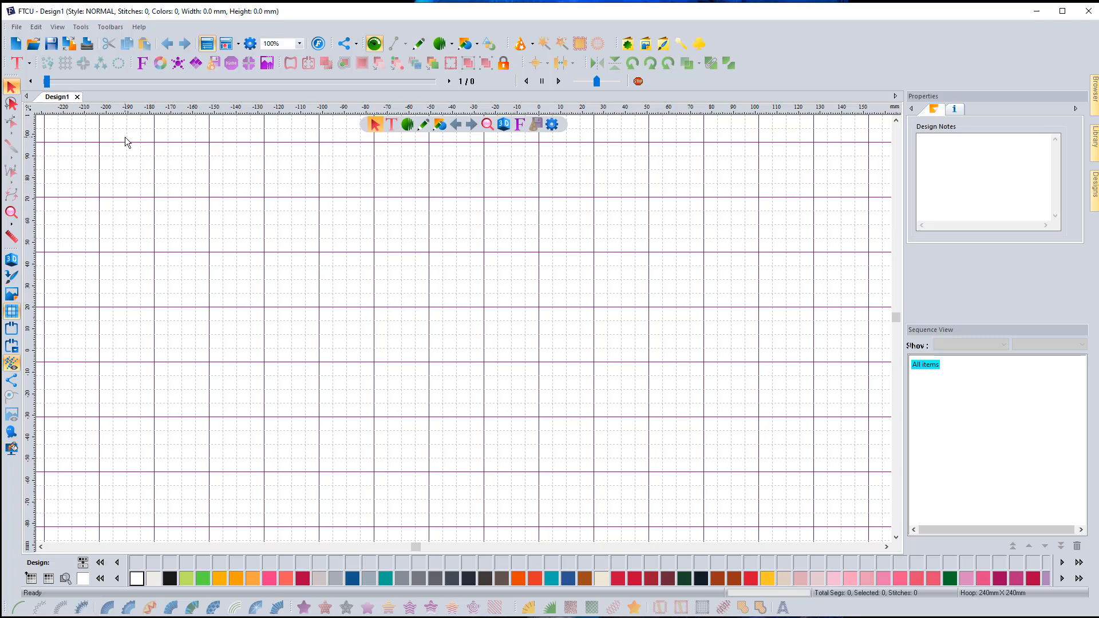
Step: Start importing TrueType font artwork with the text "SASSY"
{"action": "left_click", "coordinate": [18, 63]}
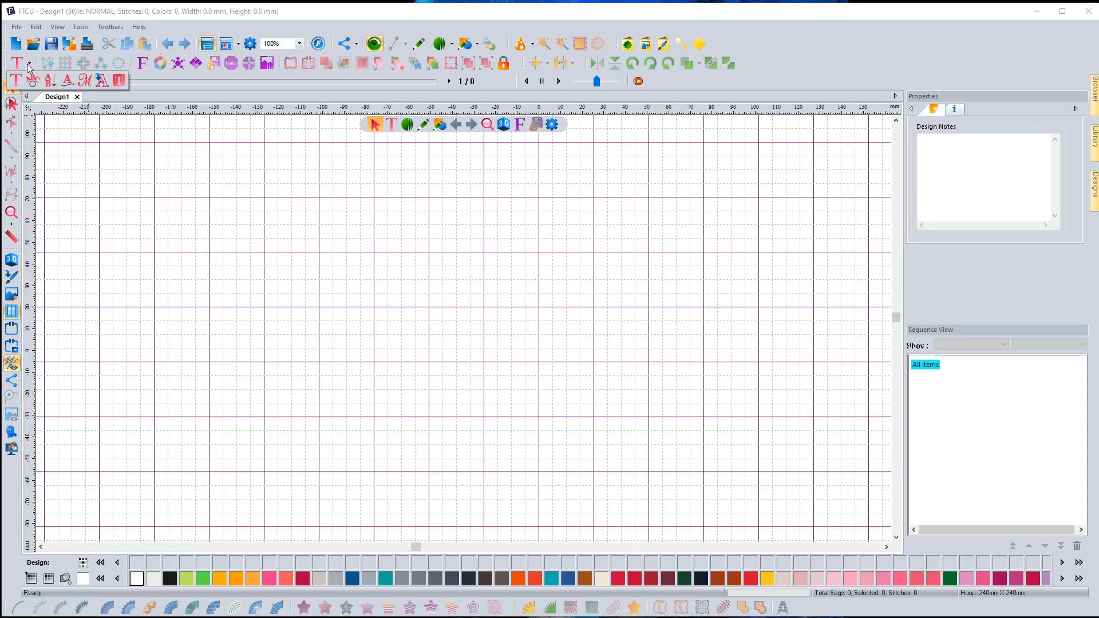
{"action": "left_click", "coordinate": [104, 84]}
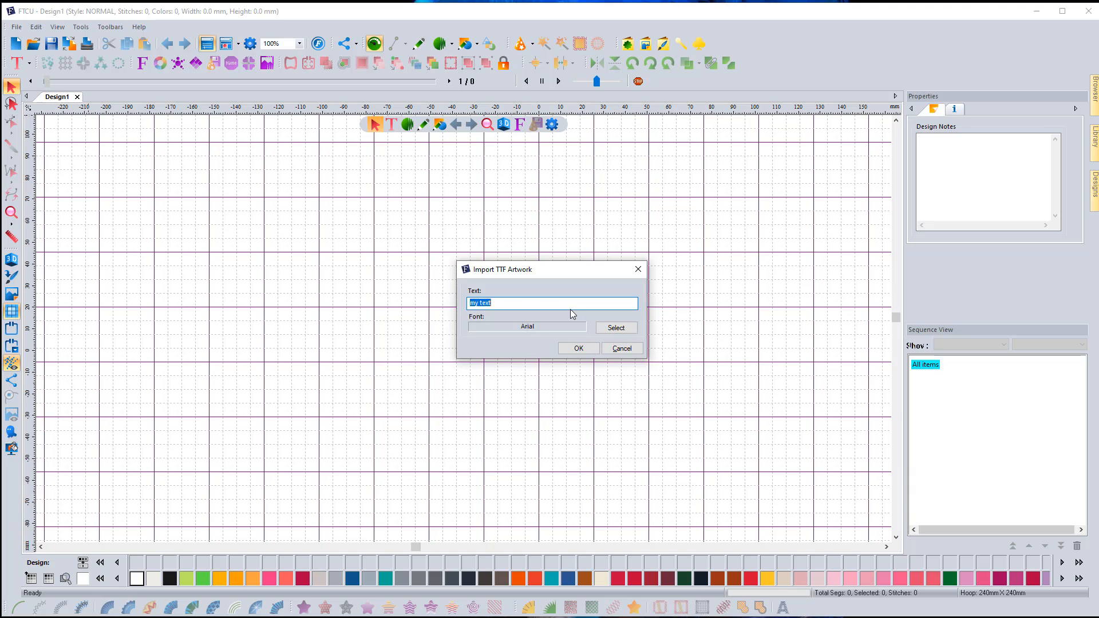
{"action": "type", "text": "SASSY"}
Step: Choose the Impact font in Regular style for the SASSY text and import it as artwork
{"action": "left_click", "coordinate": [629, 332]}
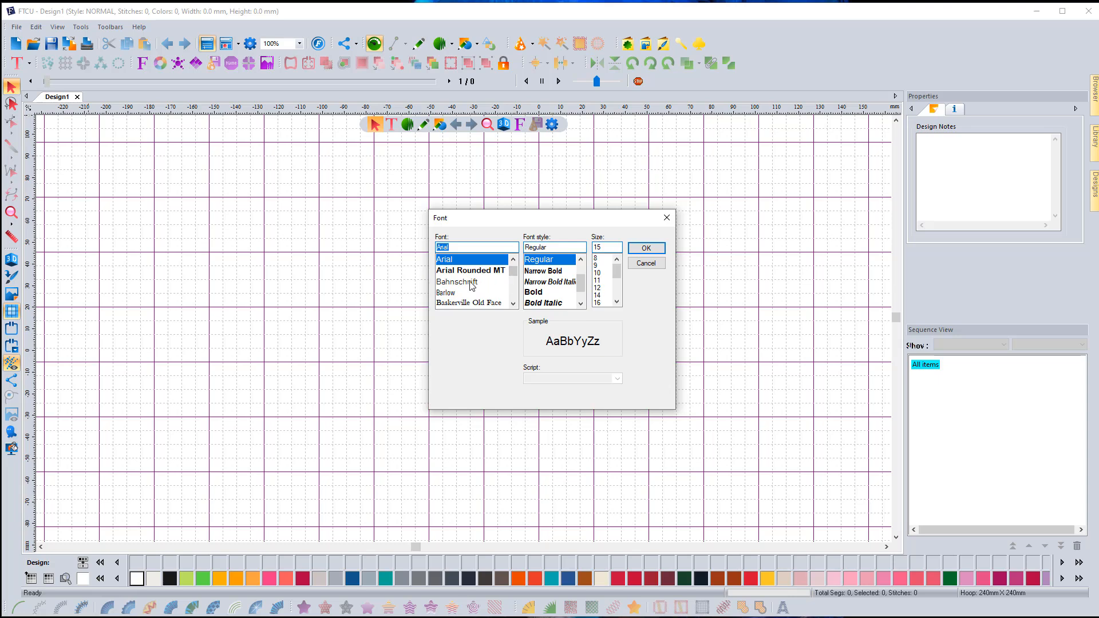
{"action": "scroll", "coordinate": [471, 289], "scroll_direction": "down", "scroll_amount": 3}
{"action": "scroll", "coordinate": [470, 289], "scroll_direction": "down", "scroll_amount": 6}
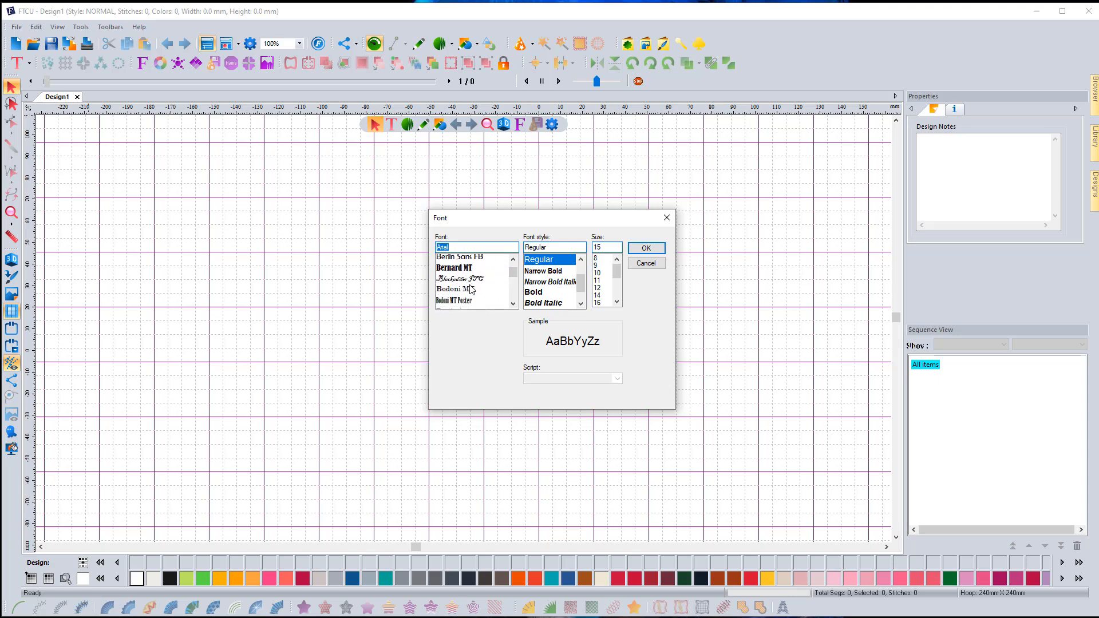
{"action": "scroll", "coordinate": [479, 288], "scroll_direction": "down", "scroll_amount": 6}
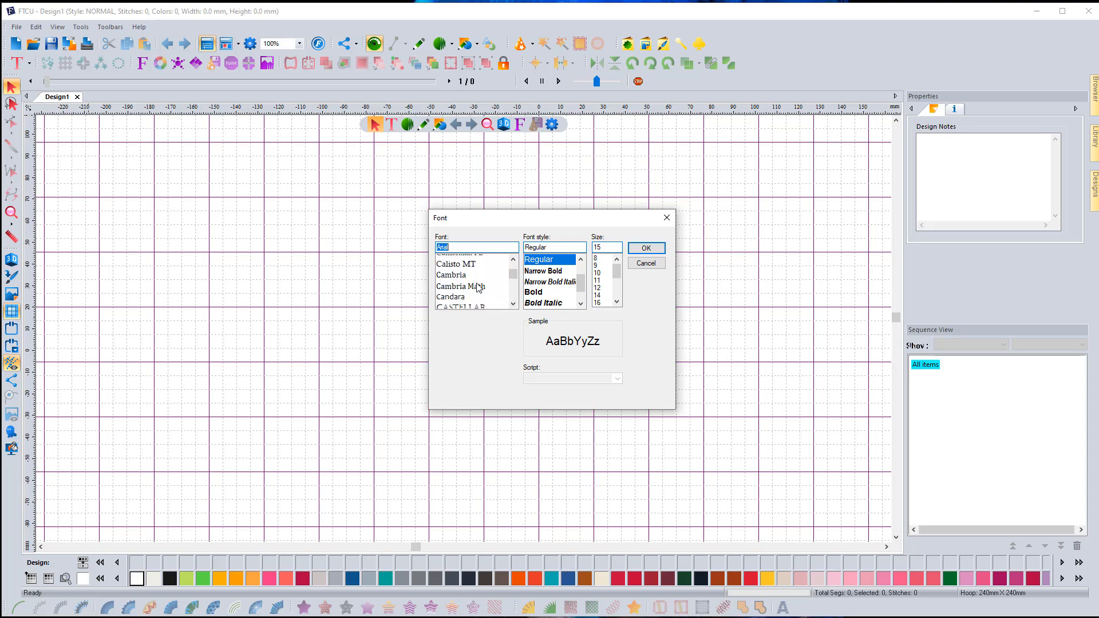
{"action": "scroll", "coordinate": [478, 288], "scroll_direction": "down", "scroll_amount": 2}
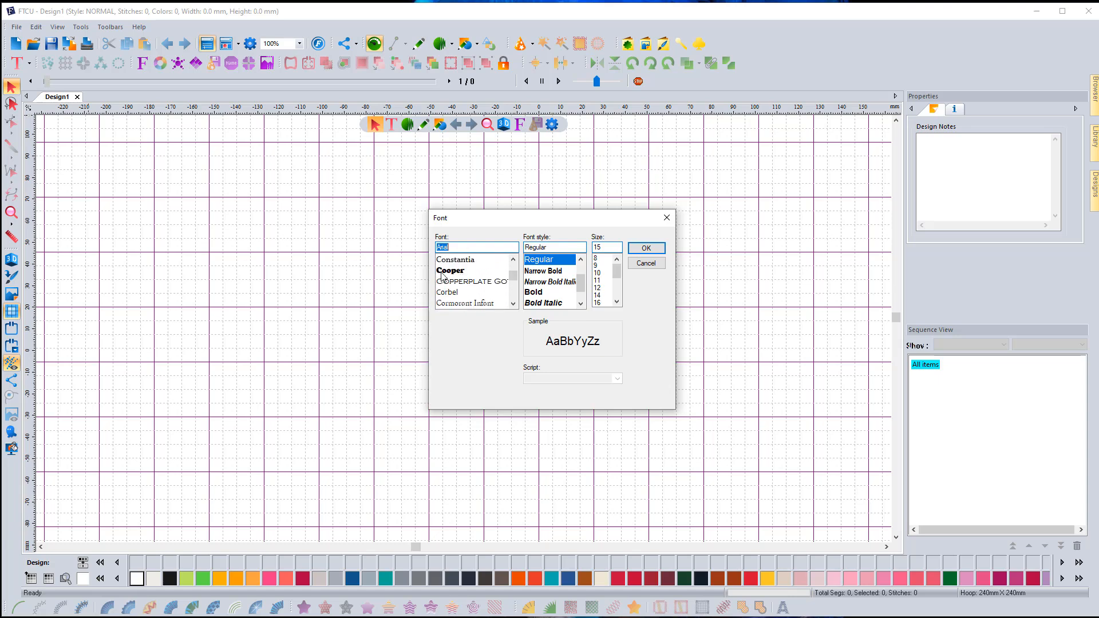
{"action": "scroll", "coordinate": [491, 275], "scroll_direction": "down", "scroll_amount": 1}
{"action": "scroll", "coordinate": [489, 279], "scroll_direction": "down", "scroll_amount": 8}
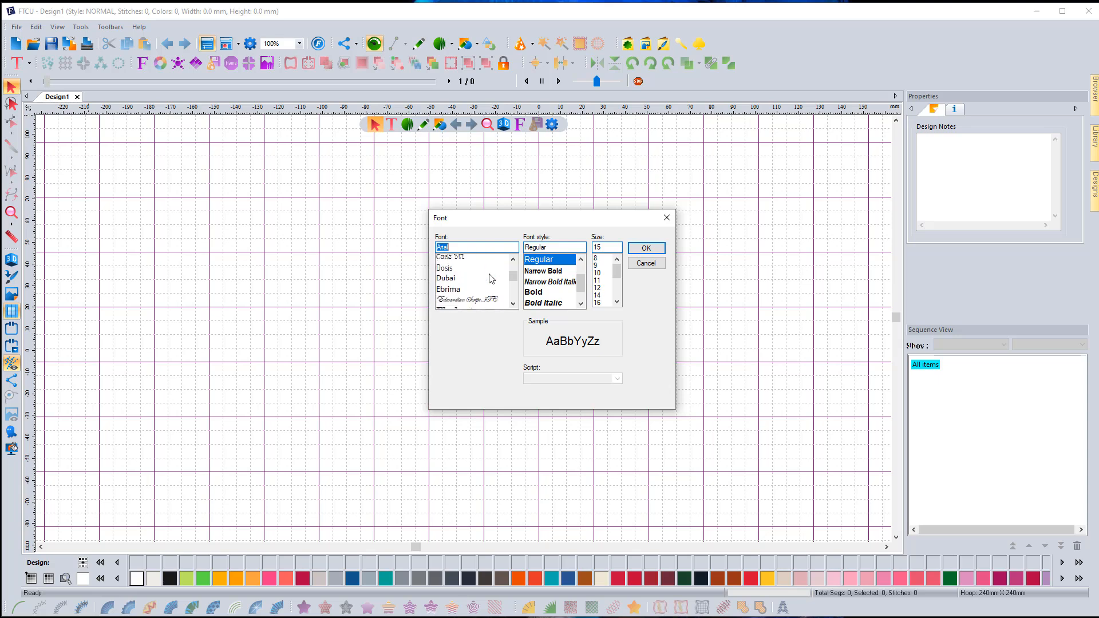
{"action": "scroll", "coordinate": [487, 281], "scroll_direction": "down", "scroll_amount": 6}
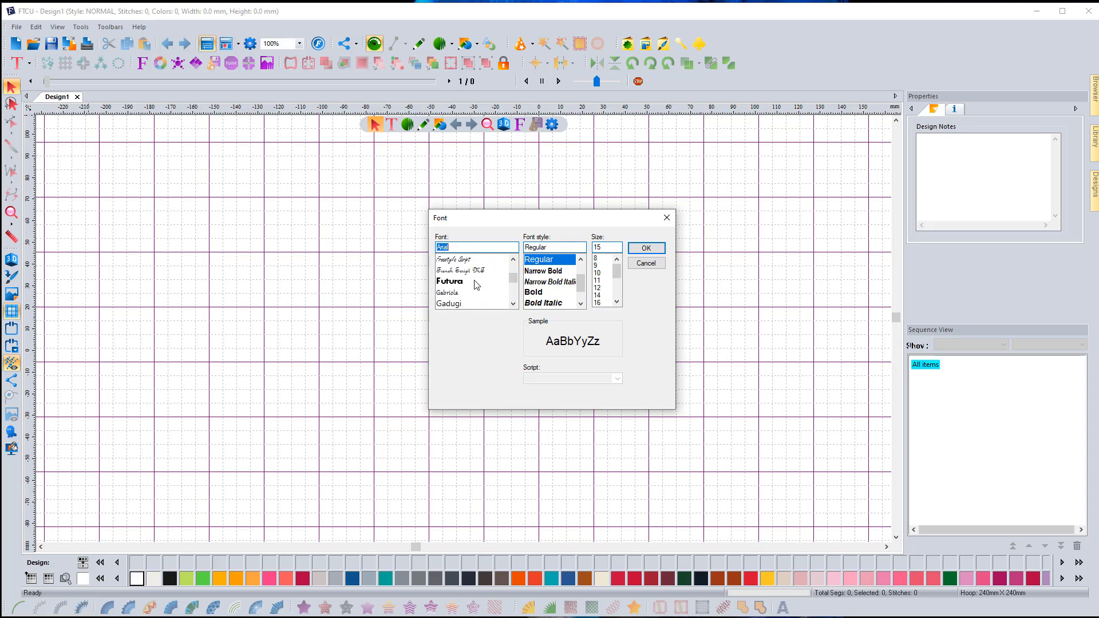
{"action": "scroll", "coordinate": [485, 289], "scroll_direction": "down", "scroll_amount": 7}
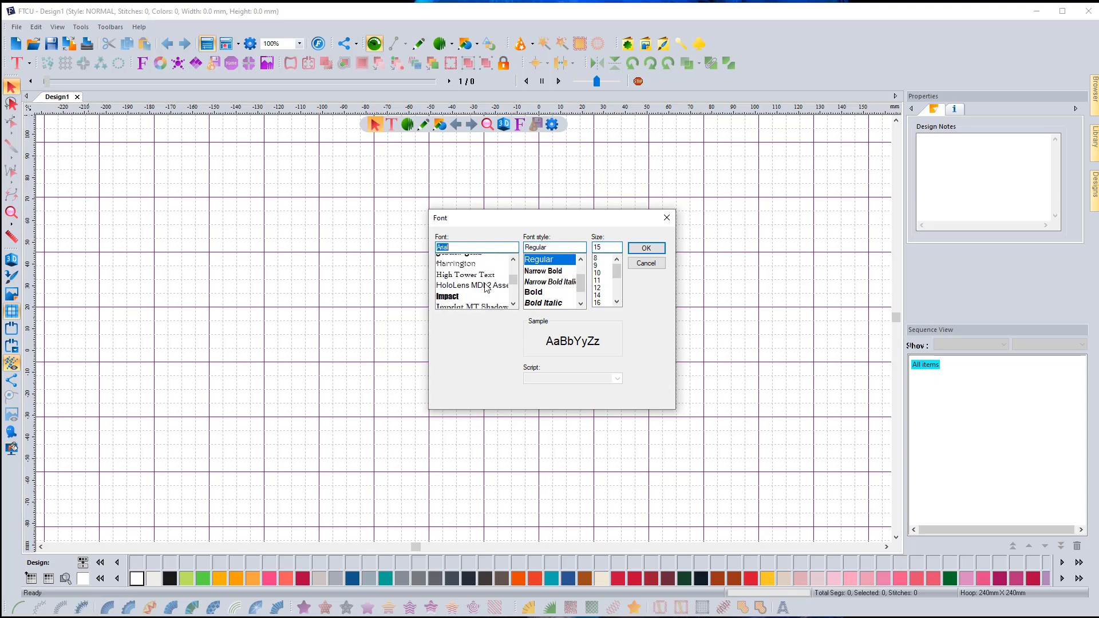
{"action": "scroll", "coordinate": [456, 297], "scroll_direction": "up", "scroll_amount": 3}
{"action": "left_click", "coordinate": [456, 297]}
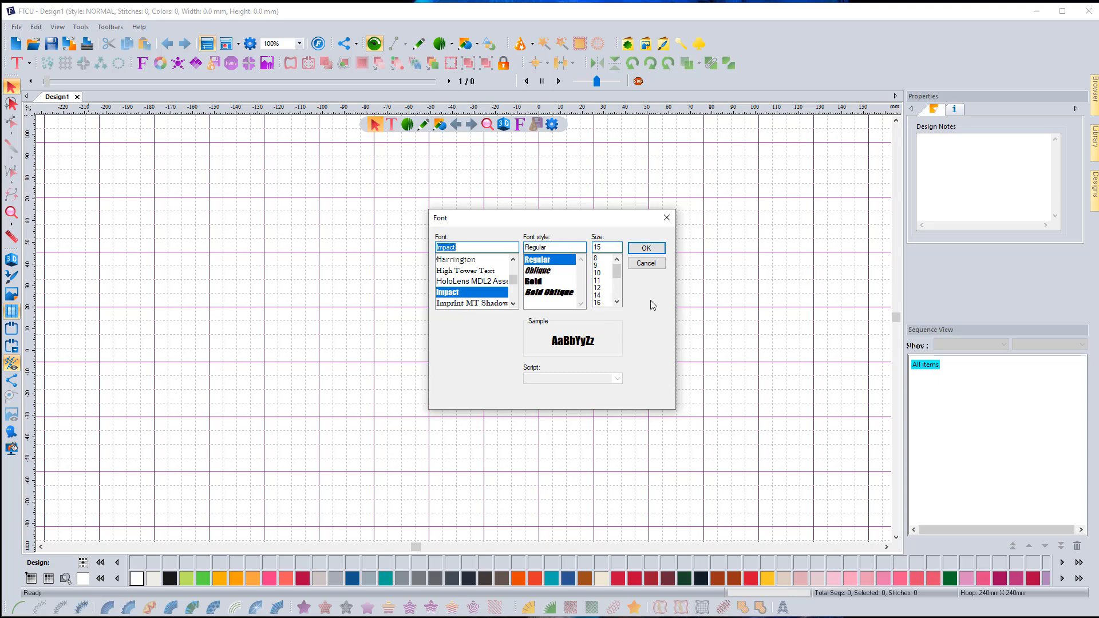
{"action": "left_click", "coordinate": [646, 249]}
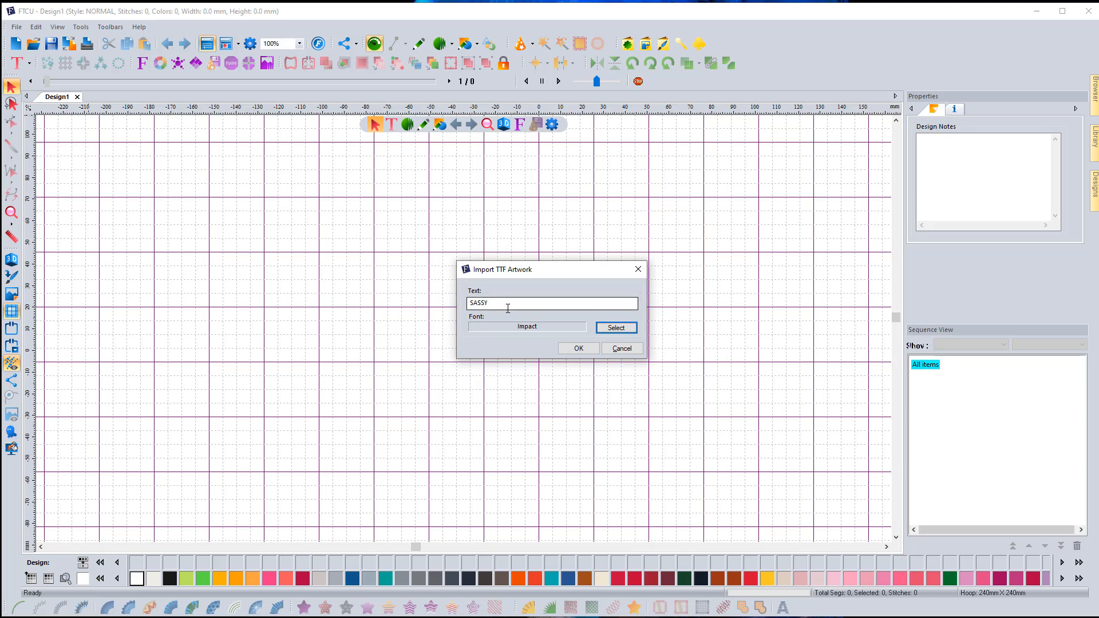
{"action": "left_click", "coordinate": [578, 349]}
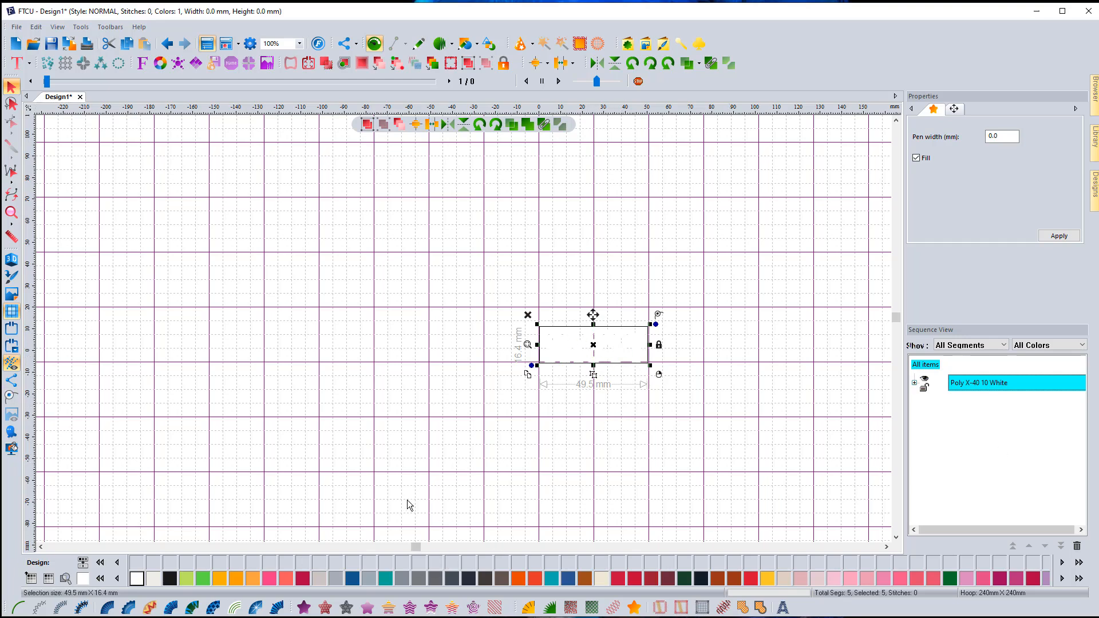
Step: Recolor the SASSY artwork to China Blue and switch the ruler units to inches
{"action": "left_click", "coordinate": [353, 576]}
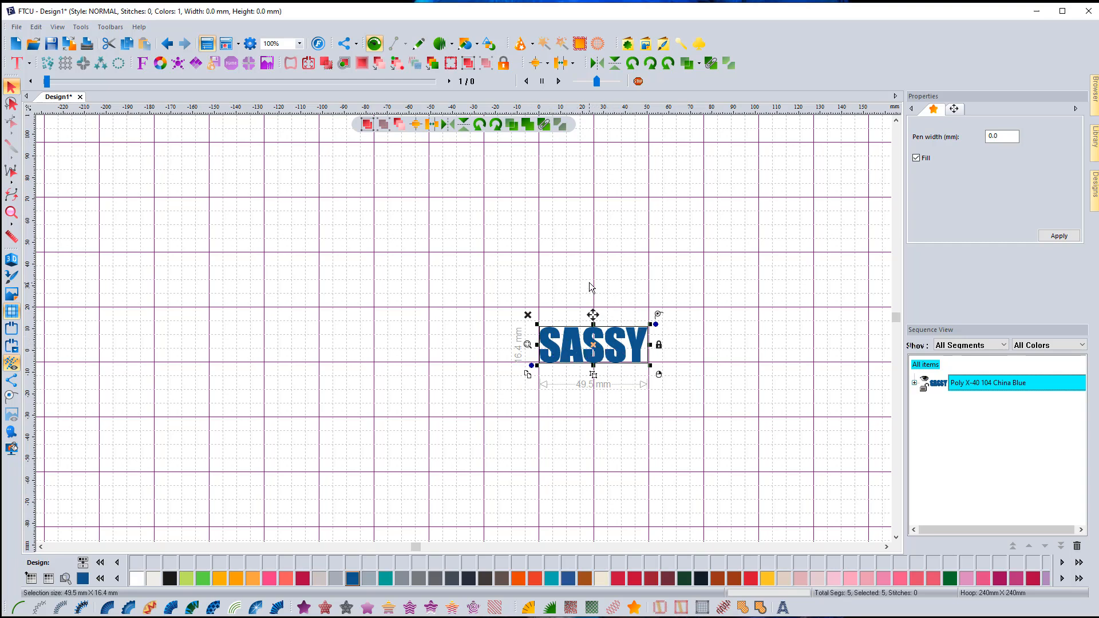
{"action": "left_click", "coordinate": [954, 110]}
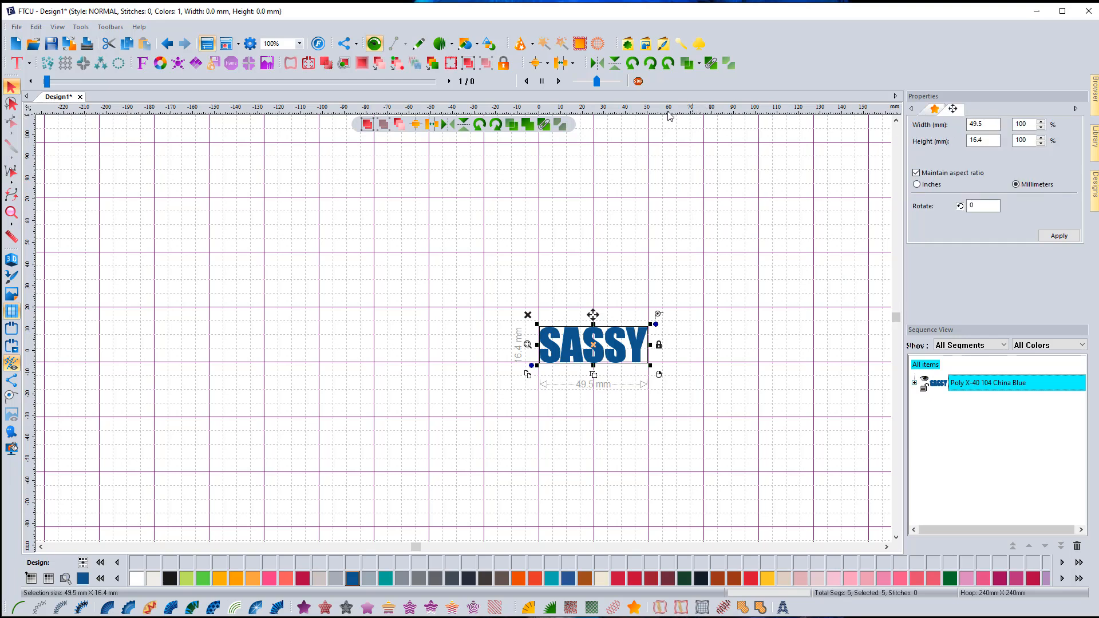
{"action": "right_click", "coordinate": [685, 110]}
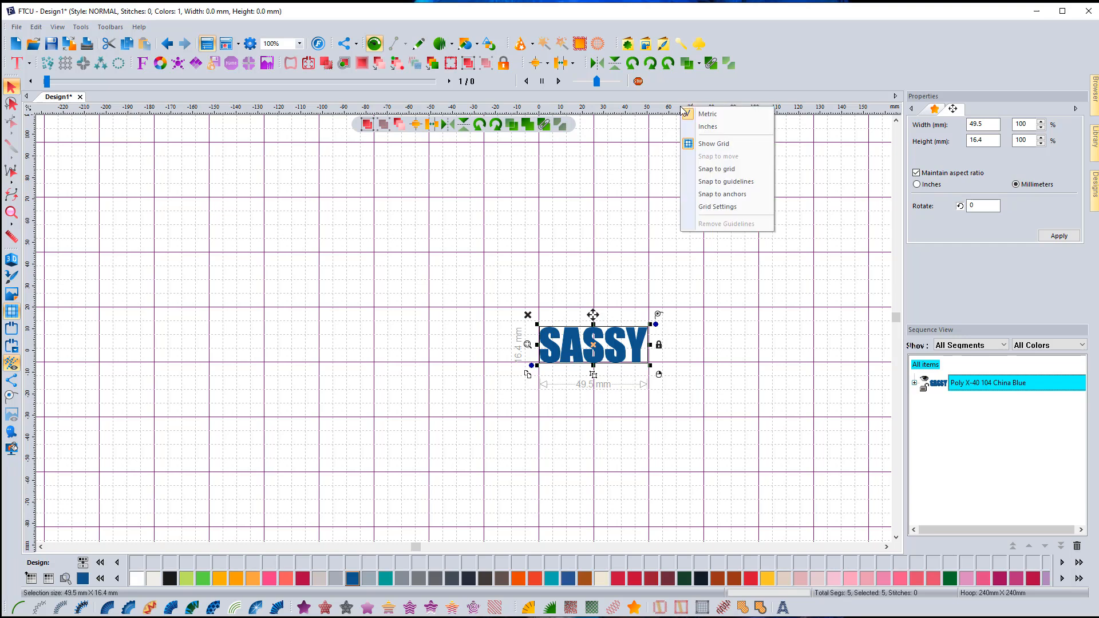
{"action": "left_click", "coordinate": [717, 131]}
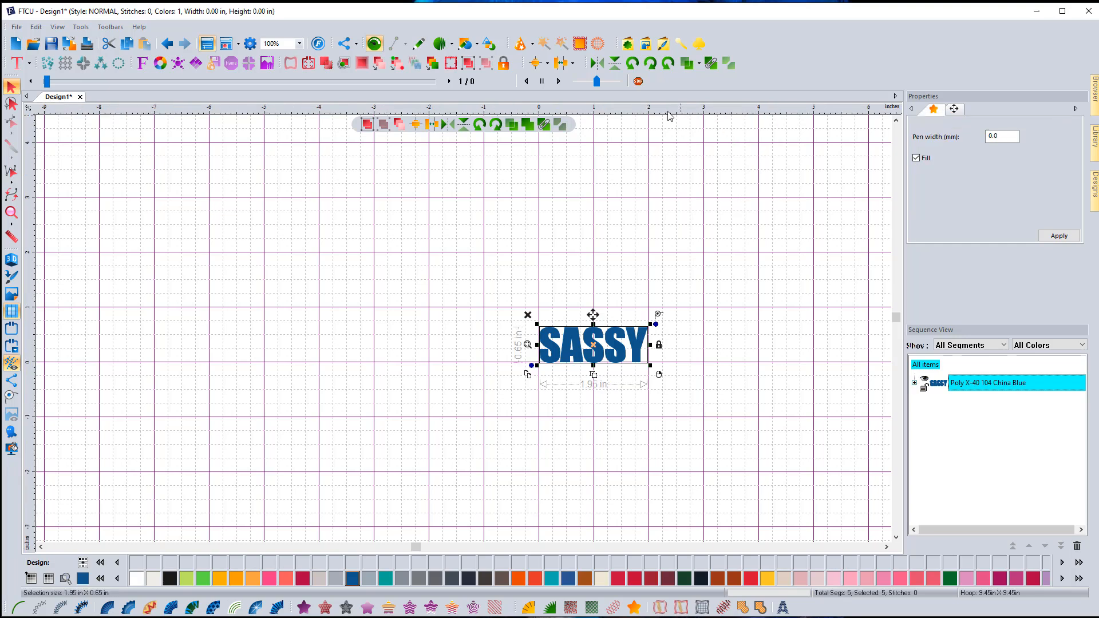
Step: Resize the SASSY artwork to 11.5 inches wide with its aspect ratio maintained, and reposition it in the visible work area
{"action": "left_click", "coordinate": [954, 110]}
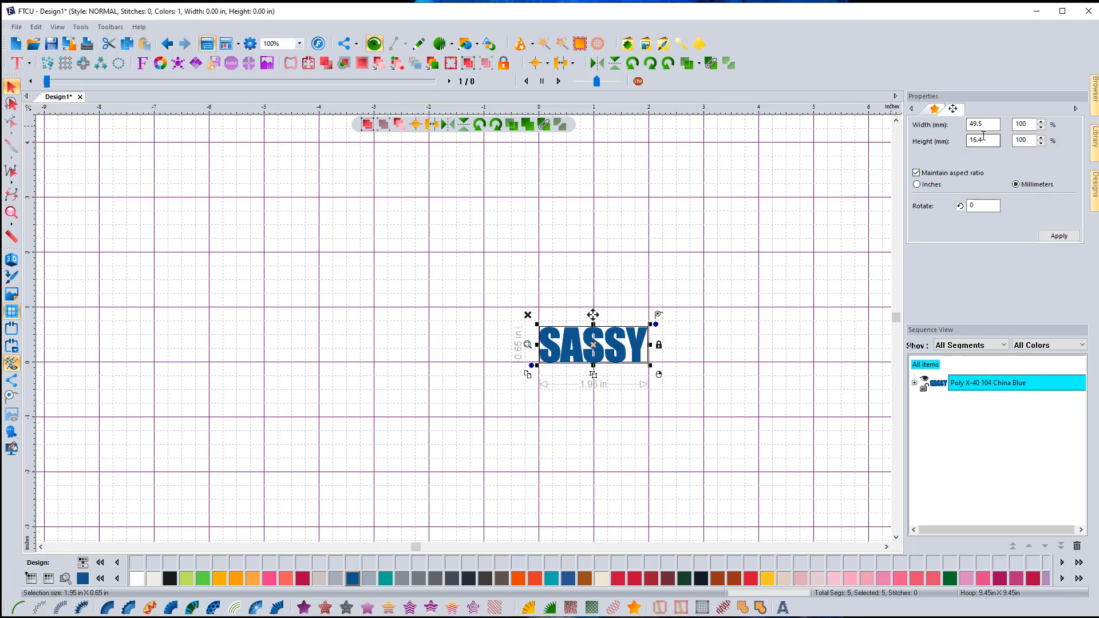
{"action": "left_click", "coordinate": [931, 184]}
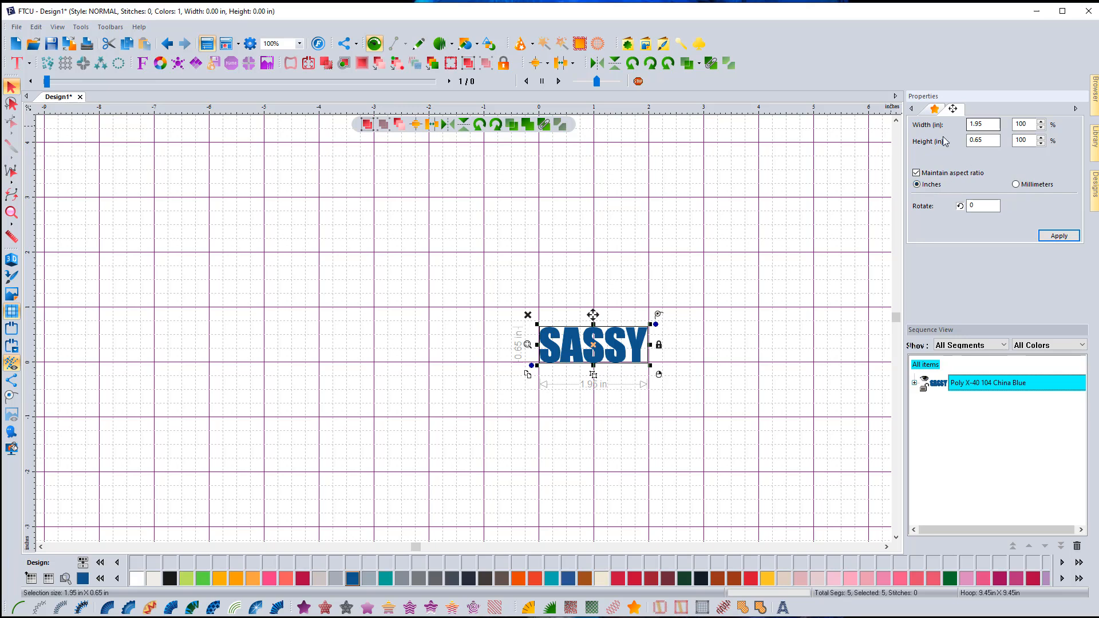
{"action": "left_click", "coordinate": [981, 124]}
{"action": "double_click", "coordinate": [989, 124]}
{"action": "type", "text": "11.5"}
{"action": "left_click", "coordinate": [1058, 235]}
{"action": "left_click_drag", "start_coordinate": [574, 326], "coordinate": [470, 292]}
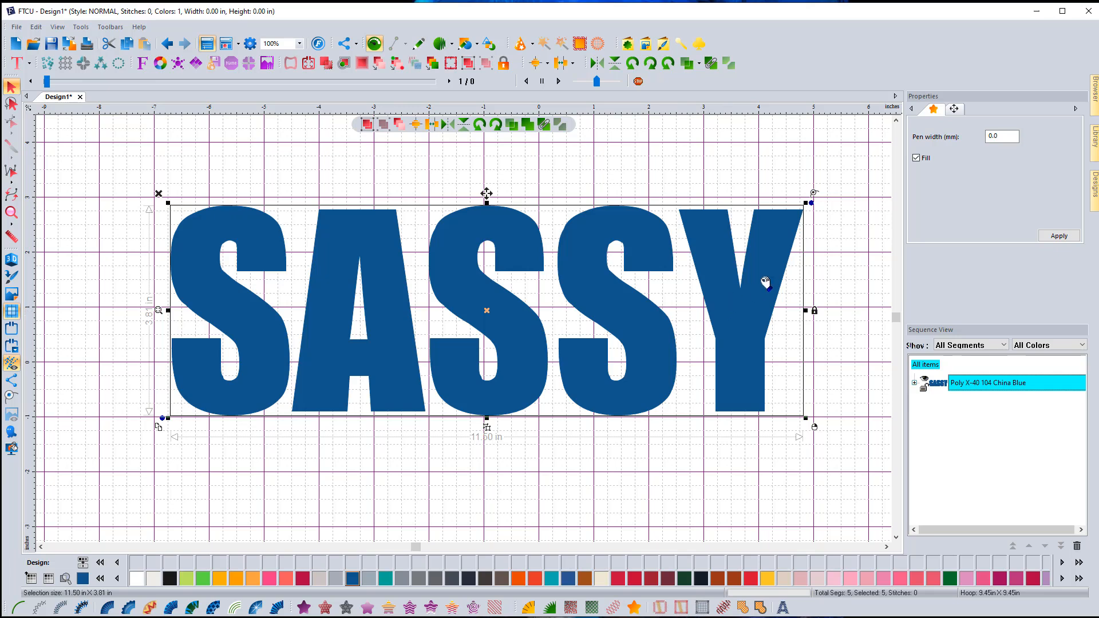
Step: Remove the fill from the SASSY artwork so only the letter outlines are drawn, and deselect it
{"action": "left_click", "coordinate": [916, 158]}
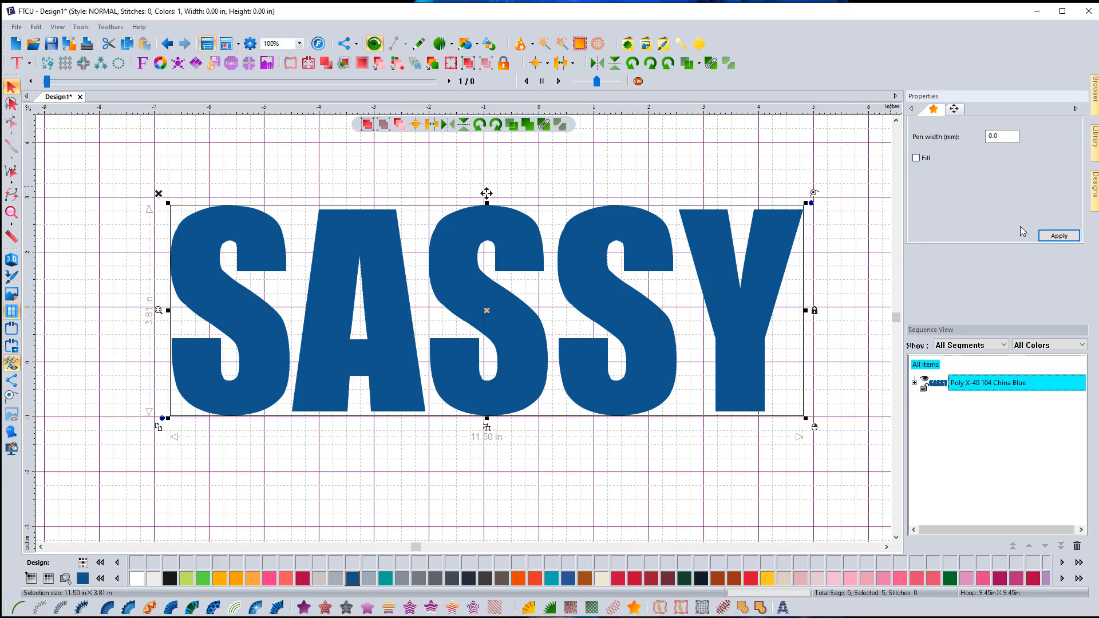
{"action": "left_click", "coordinate": [1057, 237]}
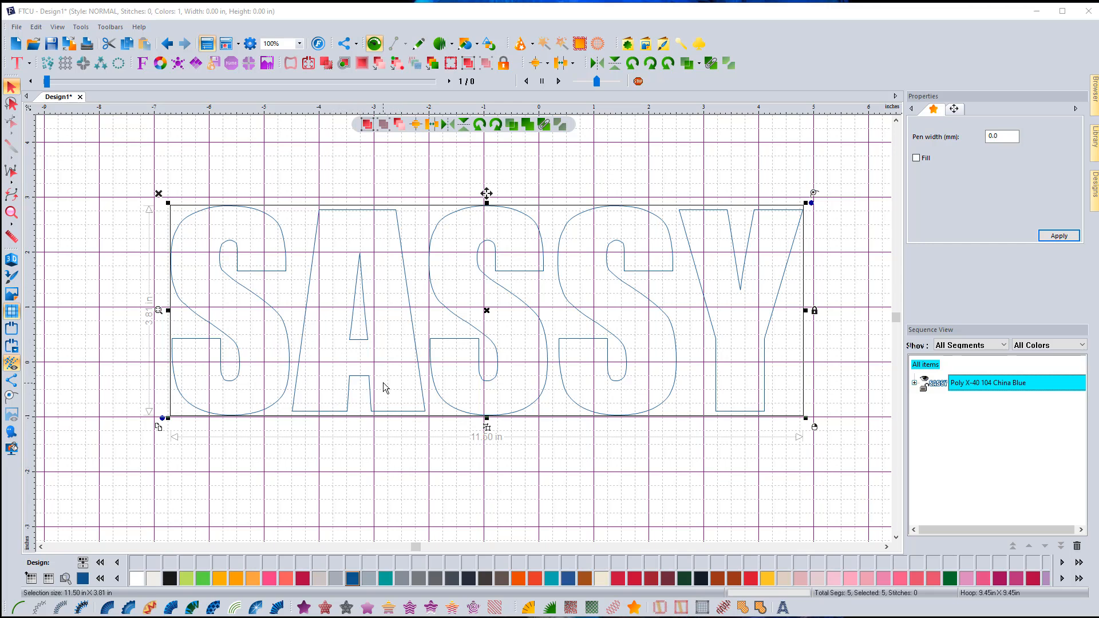
{"action": "left_click", "coordinate": [393, 461]}
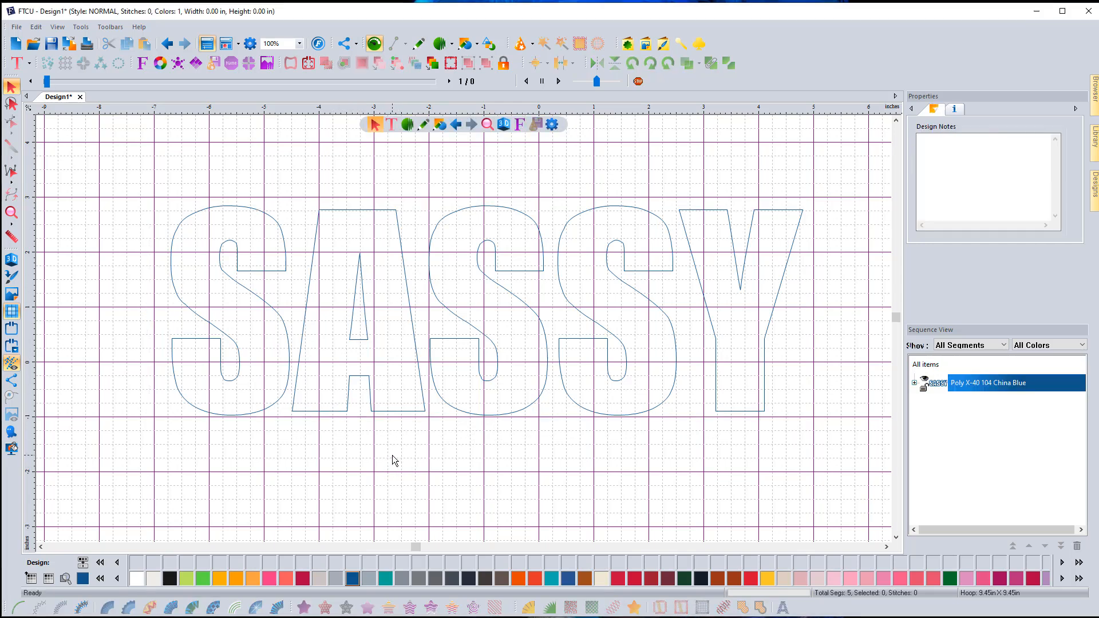
Step: Break apart the letter A so its inner triangle and outer outline are separate artwork segments
{"action": "left_click", "coordinate": [370, 397]}
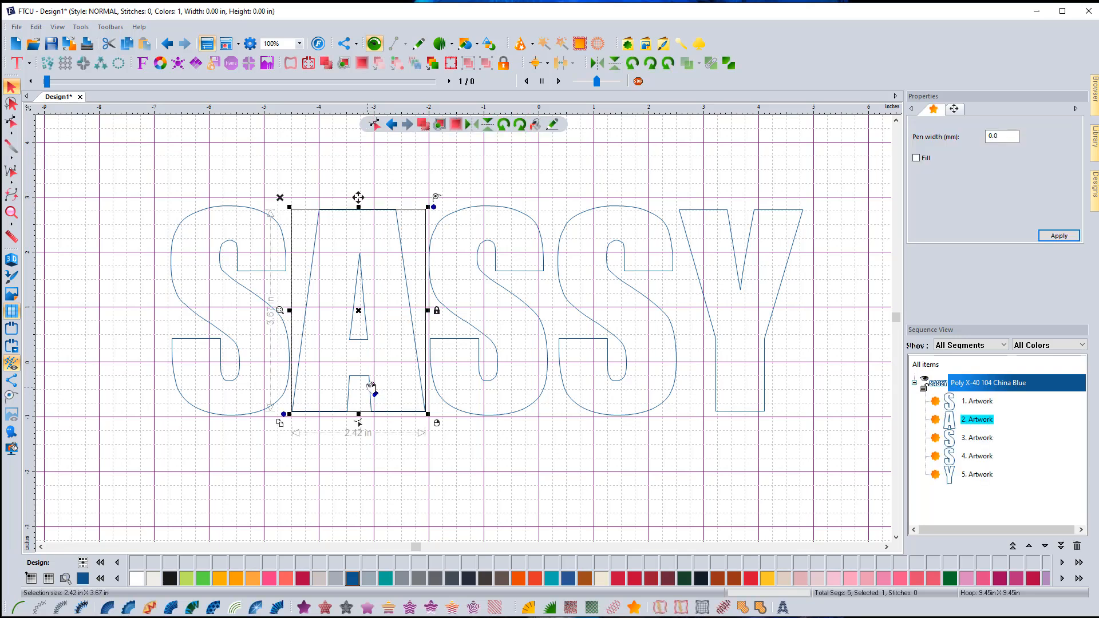
{"action": "right_click", "coordinate": [370, 332]}
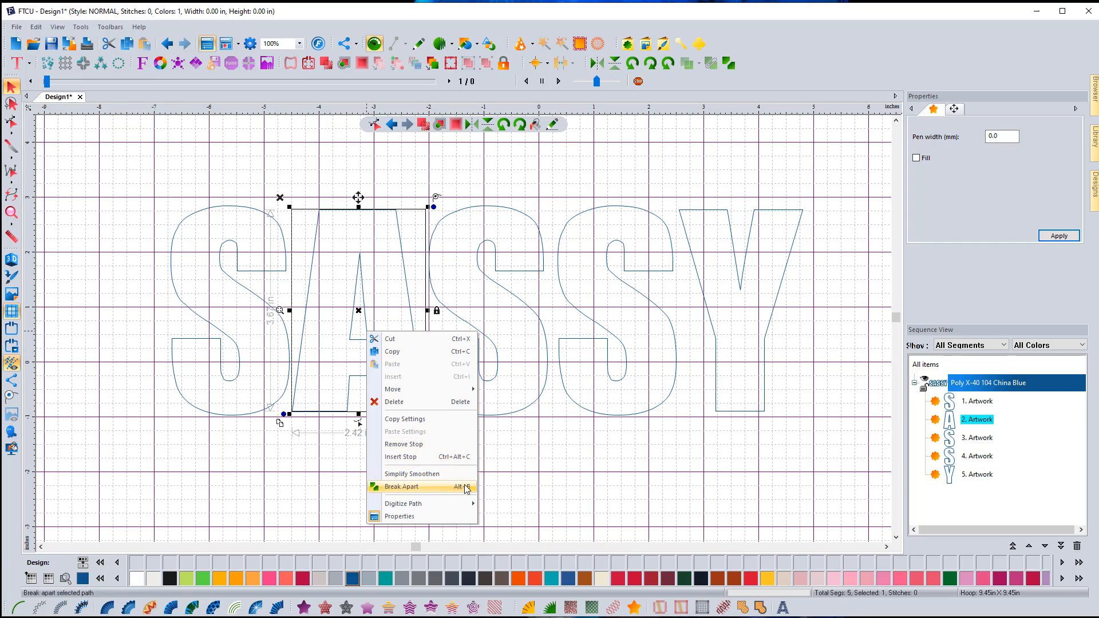
{"action": "left_click", "coordinate": [407, 486]}
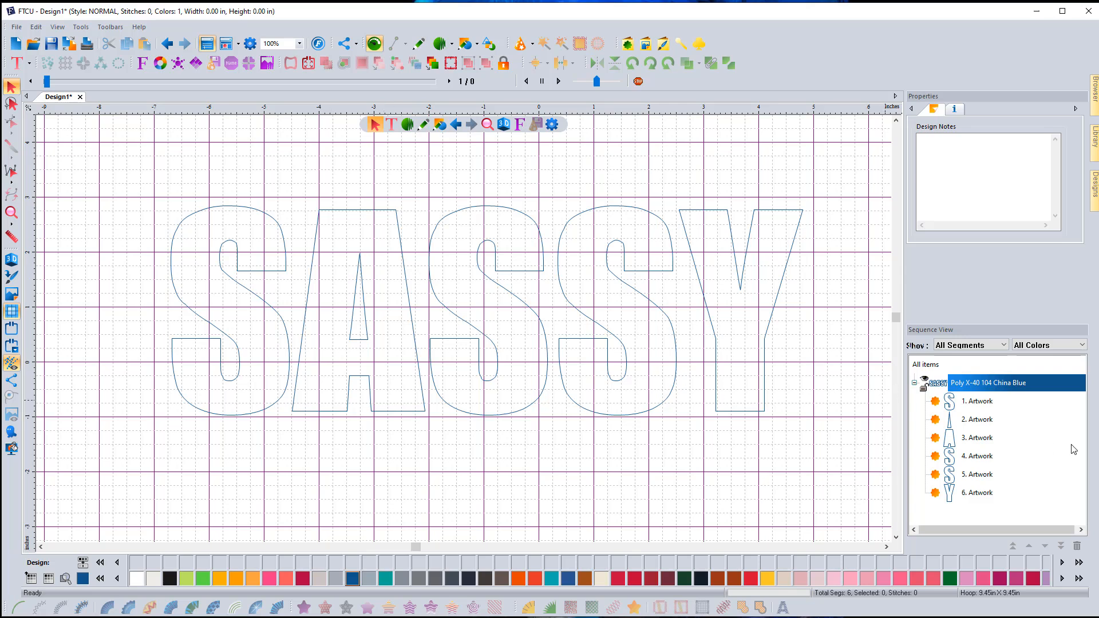
Step: Select the outer outlines of all five letters, leaving out the inner triangle of the A
{"action": "left_click", "coordinate": [979, 402]}
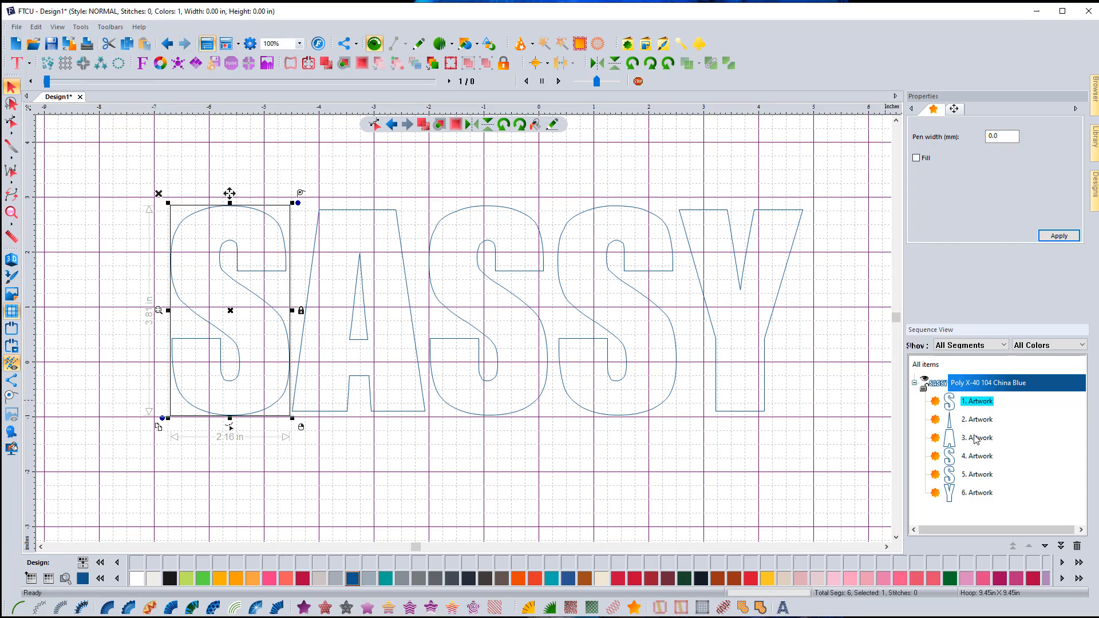
{"action": "left_click", "coordinate": [976, 439], "text": "ctrl"}
{"action": "left_click", "coordinate": [979, 456], "text": "ctrl"}
{"action": "left_click", "coordinate": [980, 474], "text": "ctrl"}
{"action": "left_click", "coordinate": [980, 493], "text": "ctrl"}
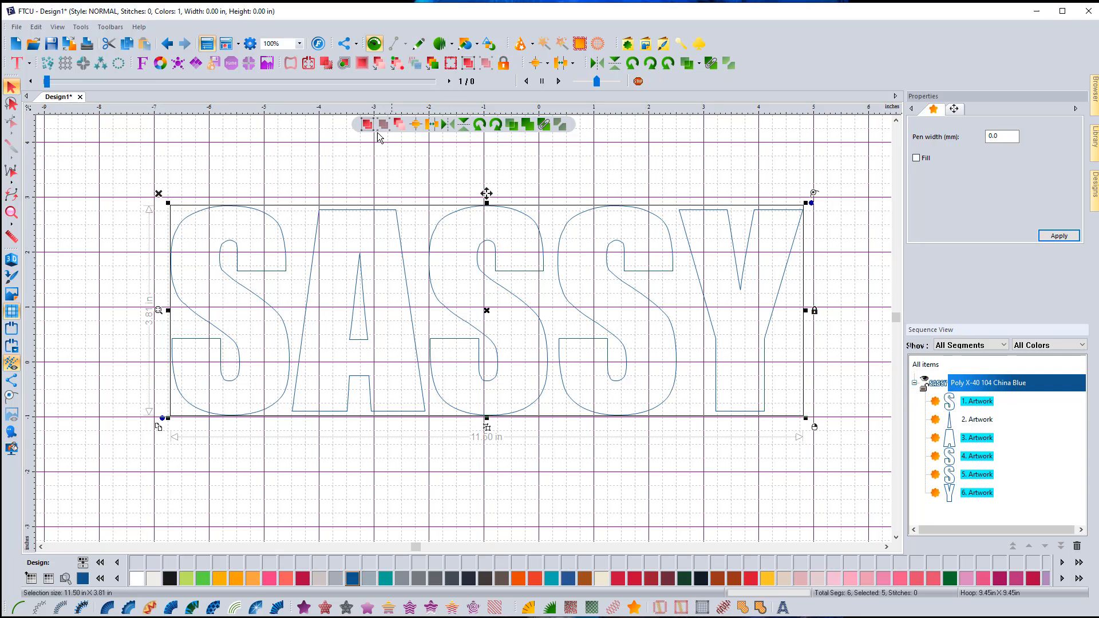
{"action": "left_click", "coordinate": [362, 63]}
{"action": "left_click", "coordinate": [482, 293]}
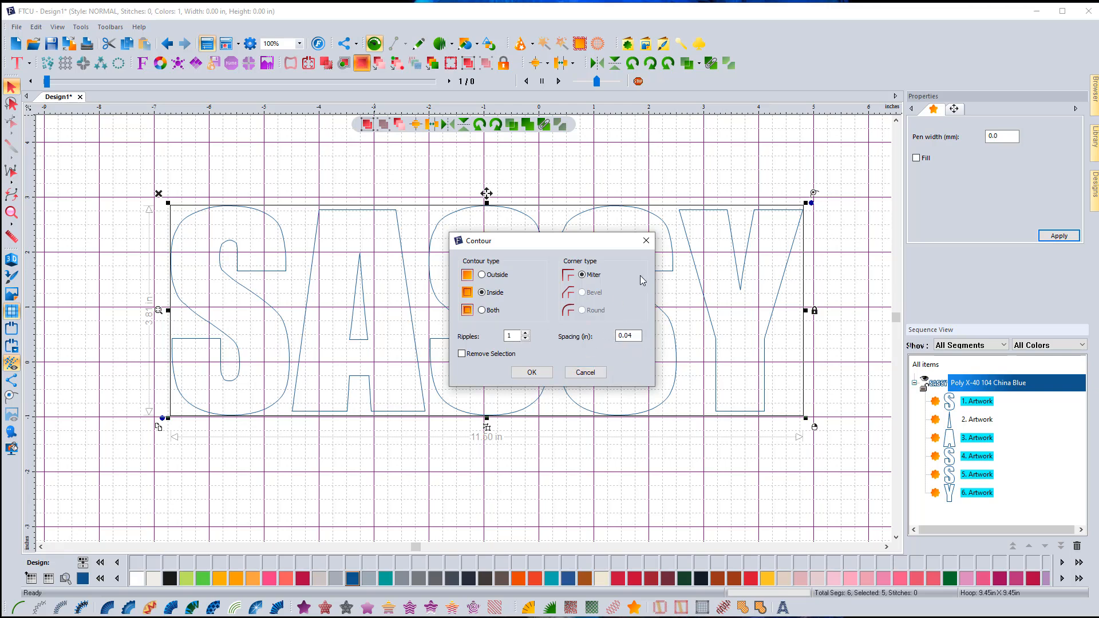
{"action": "left_click", "coordinate": [585, 373]}
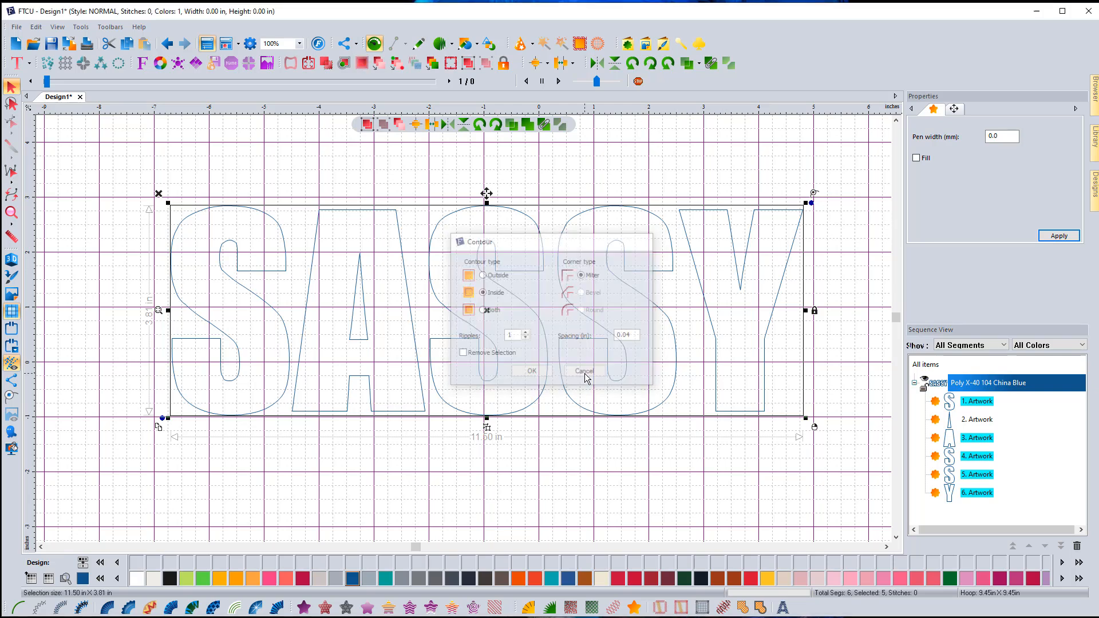
Step: Switch the ruler units to metric and add an inside contour with 2 mm spacing to the selected letter outlines
{"action": "right_click", "coordinate": [617, 111]}
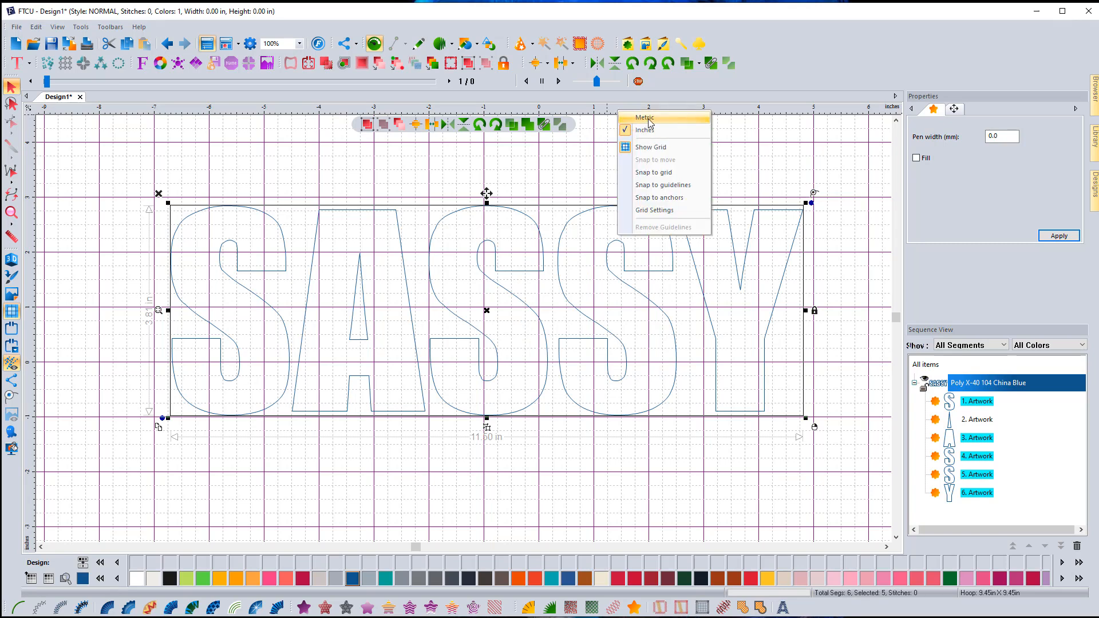
{"action": "left_click", "coordinate": [646, 118]}
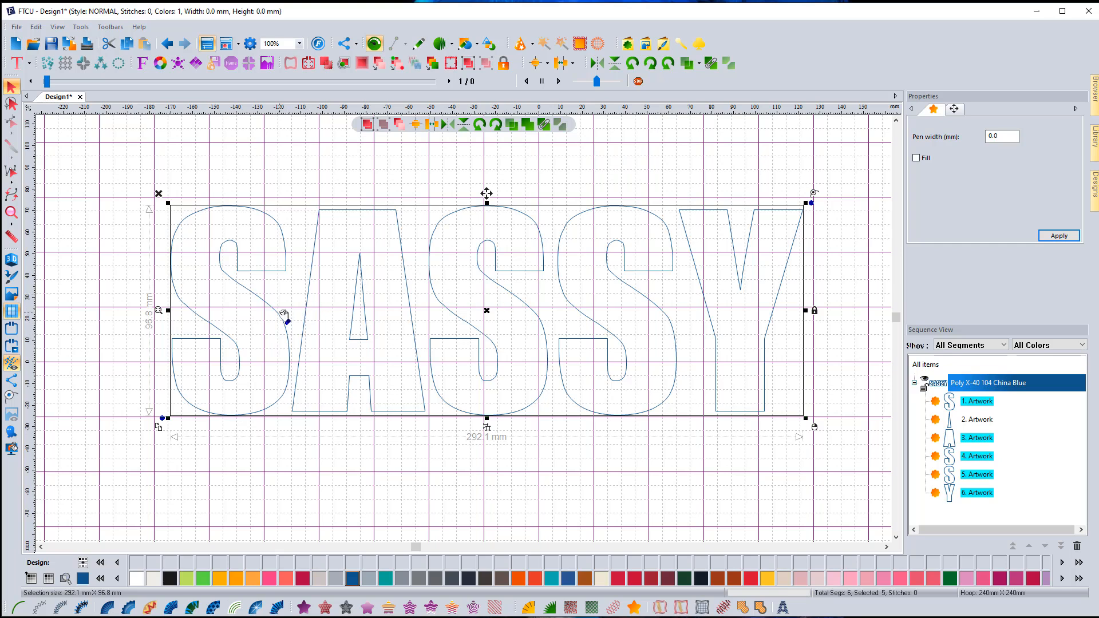
{"action": "left_click", "coordinate": [365, 66]}
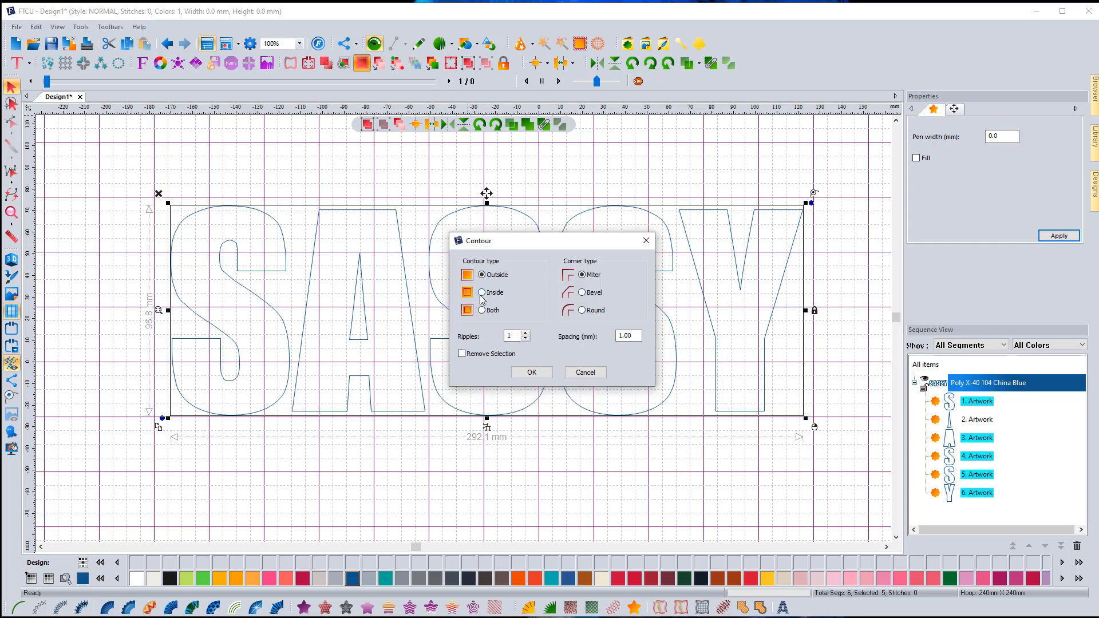
{"action": "left_click", "coordinate": [481, 293]}
{"action": "left_click_drag", "start_coordinate": [634, 336], "coordinate": [554, 326]}
{"action": "type", "text": "2"}
{"action": "left_click", "coordinate": [531, 372]}
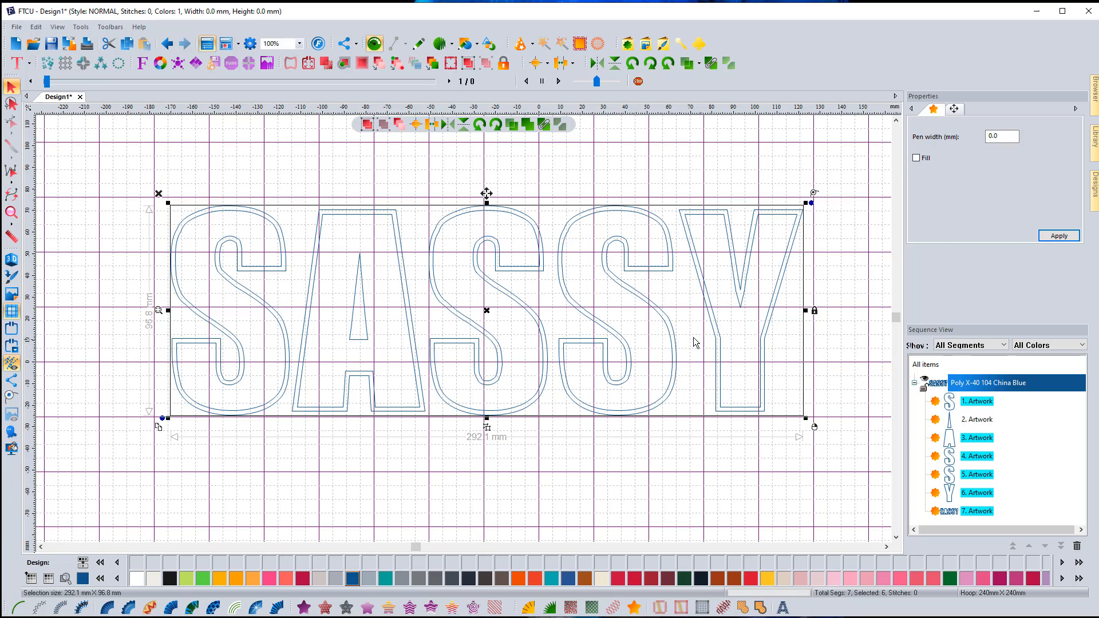
Step: Select the new inner contour artwork and recolor it Poly X-40 313 Bashful Pink
{"action": "left_click", "coordinate": [976, 512]}
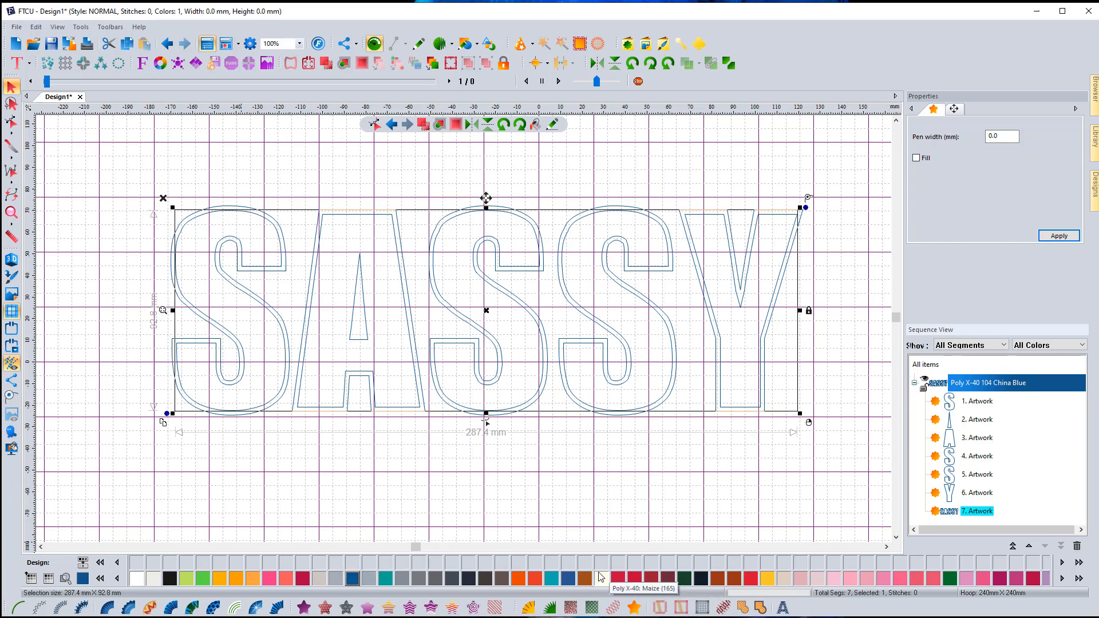
{"action": "left_click", "coordinate": [551, 578]}
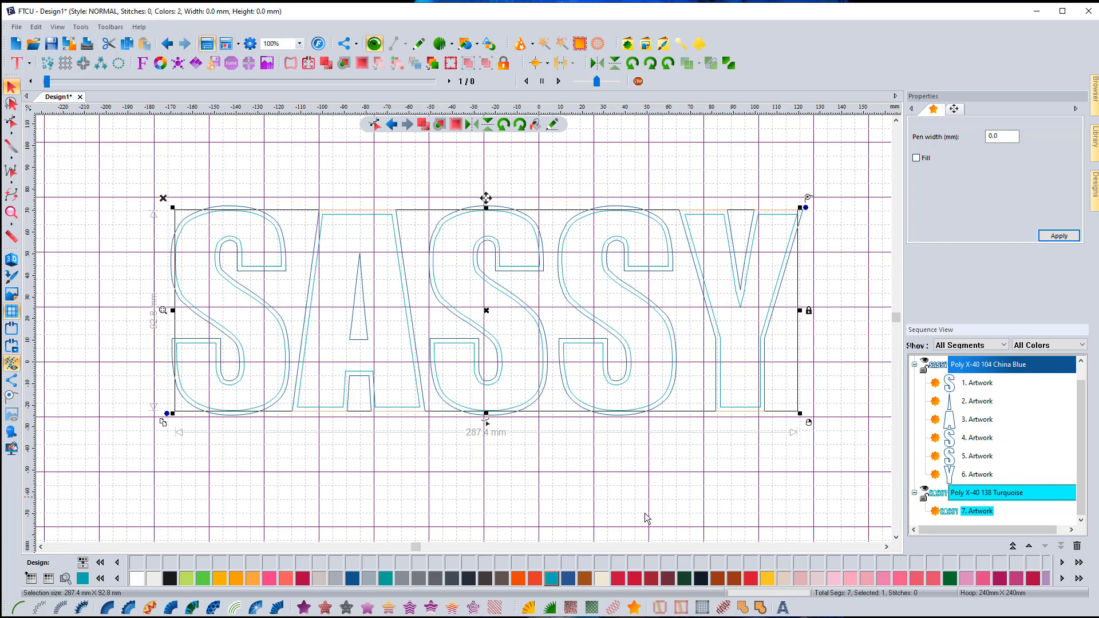
{"action": "left_click", "coordinate": [916, 578]}
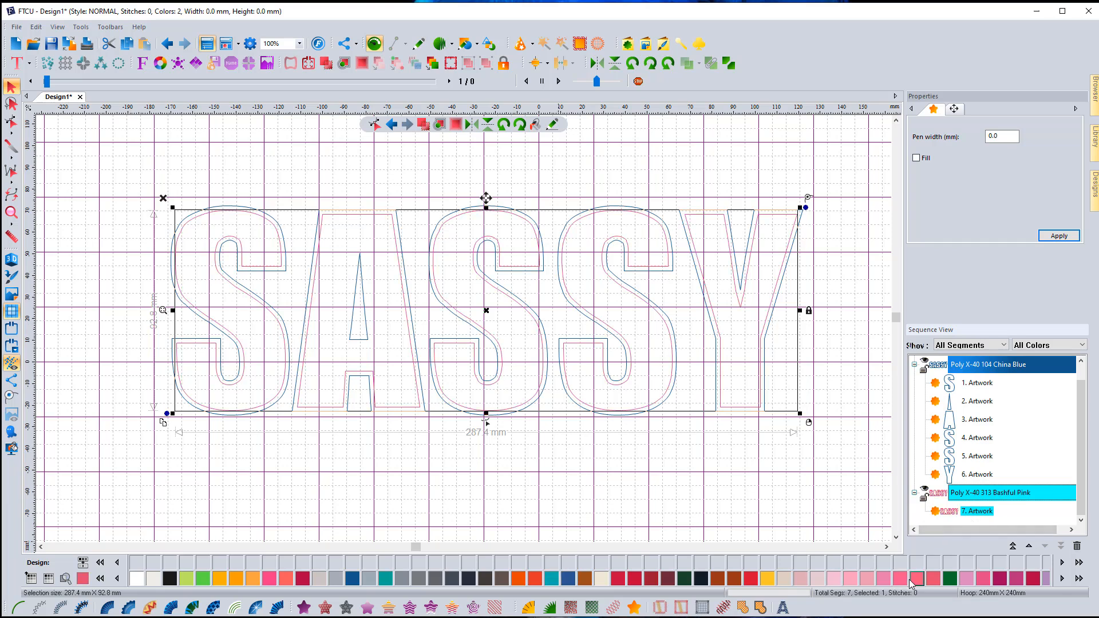
Step: Add an outside contour with 1 ripple and 2.00 mm spacing to the inner triangle of the A
{"action": "left_click", "coordinate": [980, 402]}
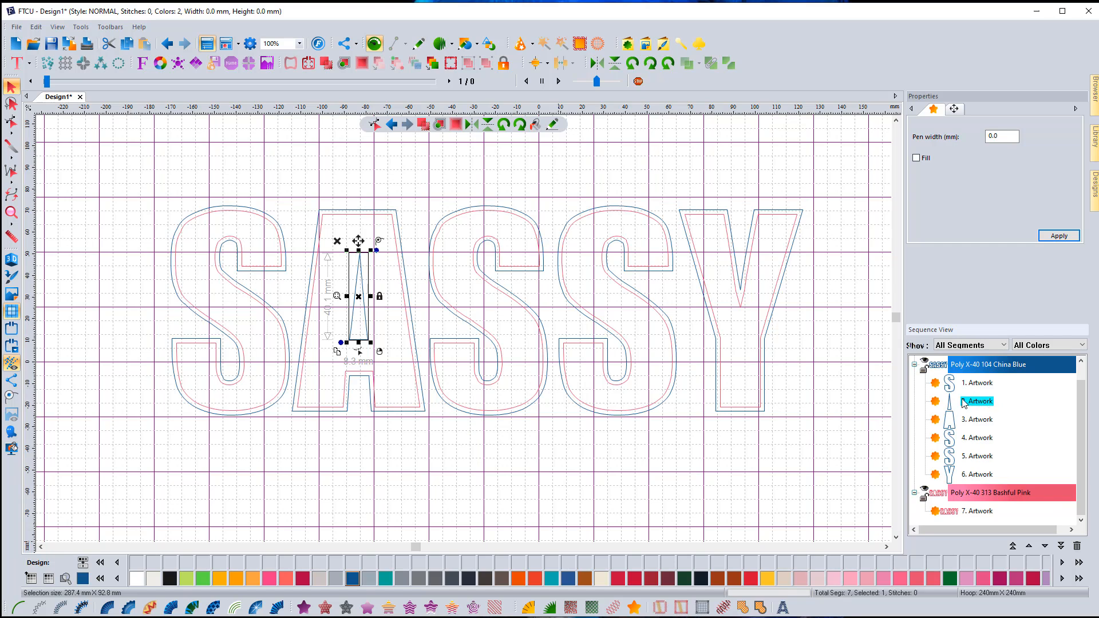
{"action": "left_click", "coordinate": [361, 63]}
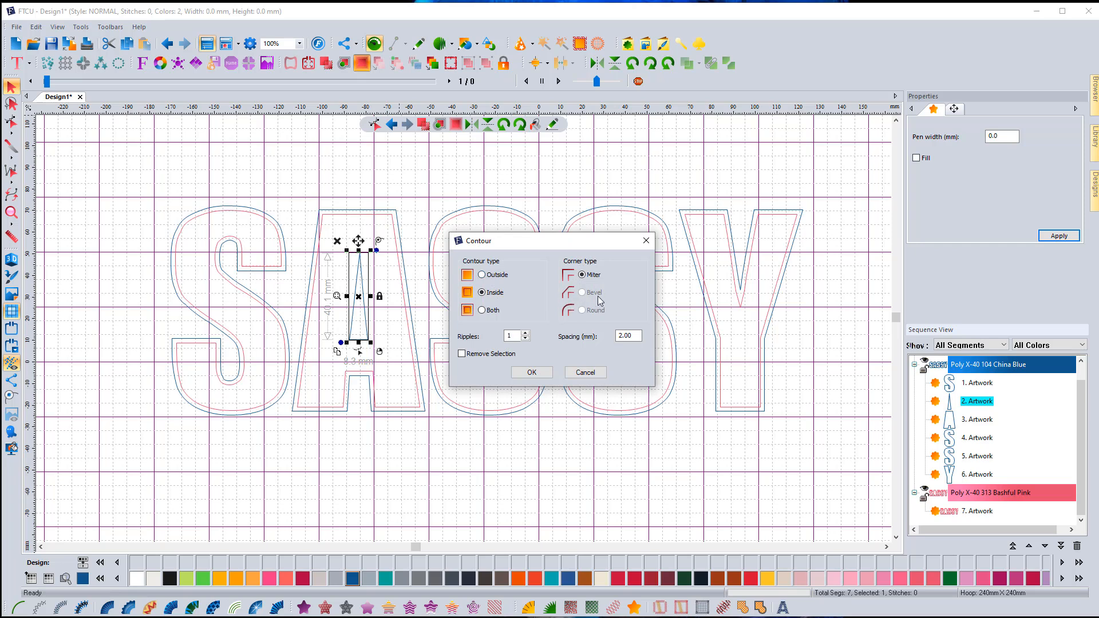
{"action": "left_click", "coordinate": [481, 275]}
{"action": "left_click", "coordinate": [531, 372]}
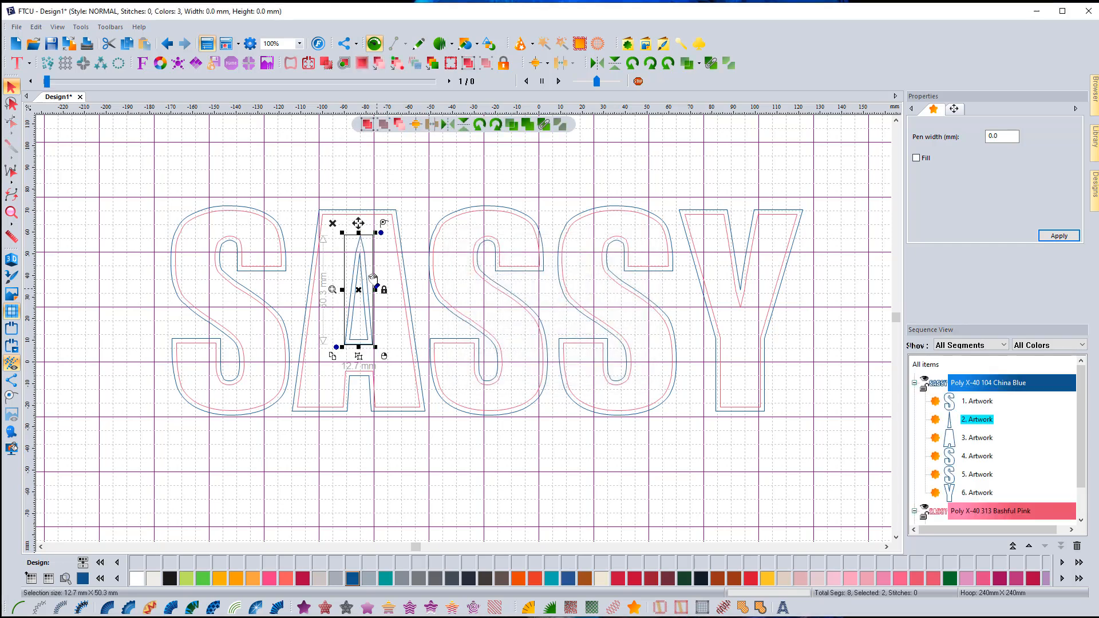
Step: Select both the triangle's contour and the letters' inner contour and recolor them Poly X-40 146 Sienna
{"action": "scroll", "coordinate": [1007, 452], "scroll_direction": "down", "scroll_amount": 1}
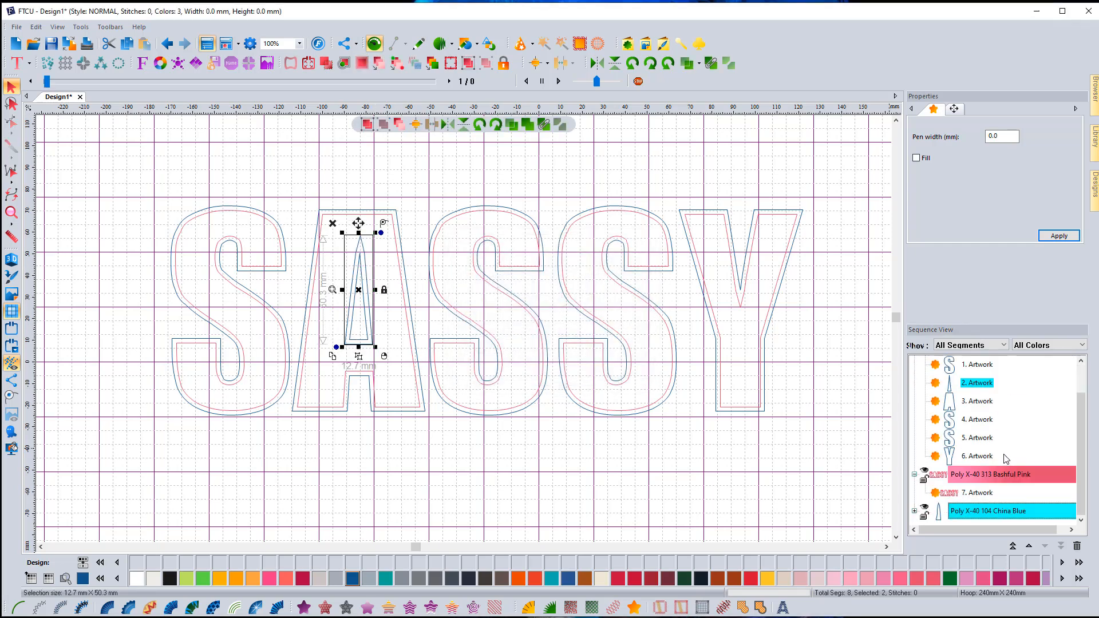
{"action": "left_click", "coordinate": [977, 514]}
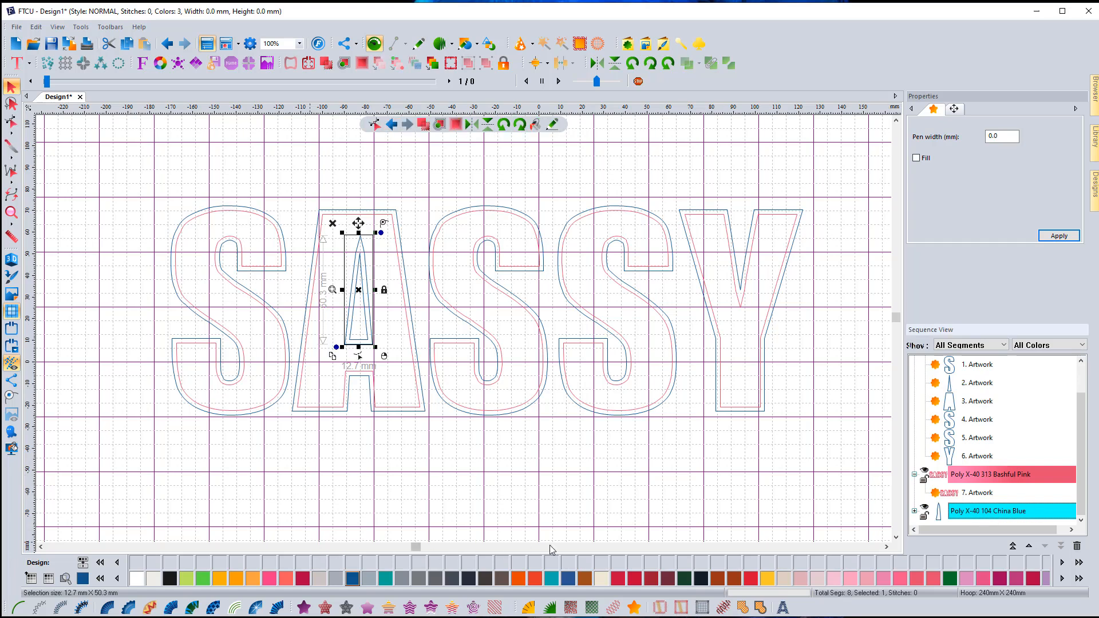
{"action": "left_click", "coordinate": [977, 494]}
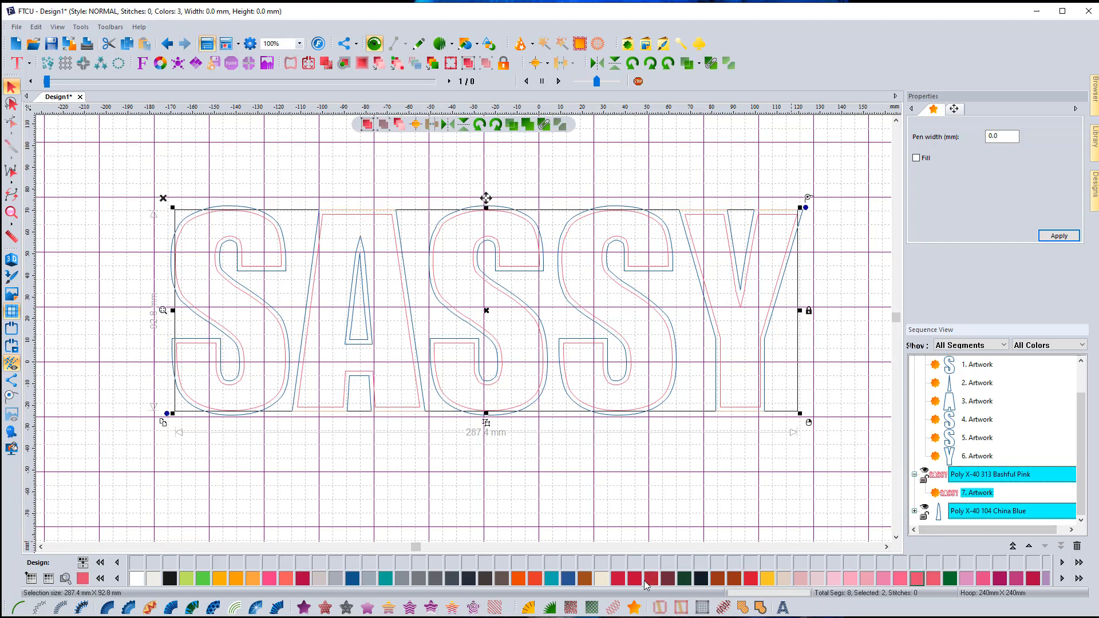
{"action": "left_click", "coordinate": [584, 578]}
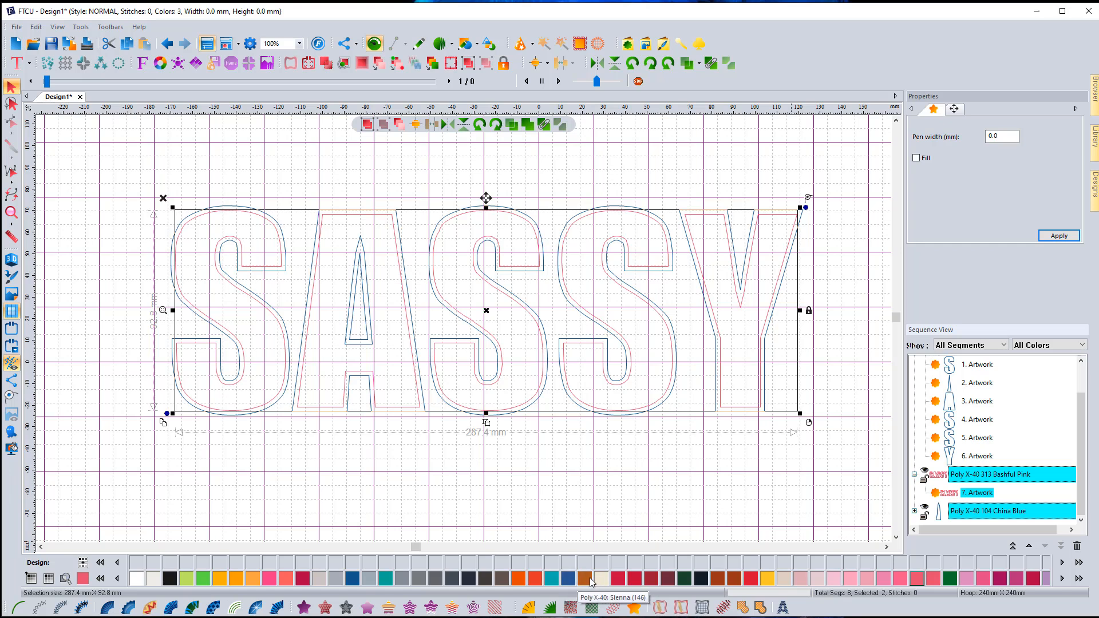
Step: Break apart the combined Sienna letter contour into separate artwork segments
{"action": "scroll", "coordinate": [1016, 507], "scroll_direction": "down", "scroll_amount": 1}
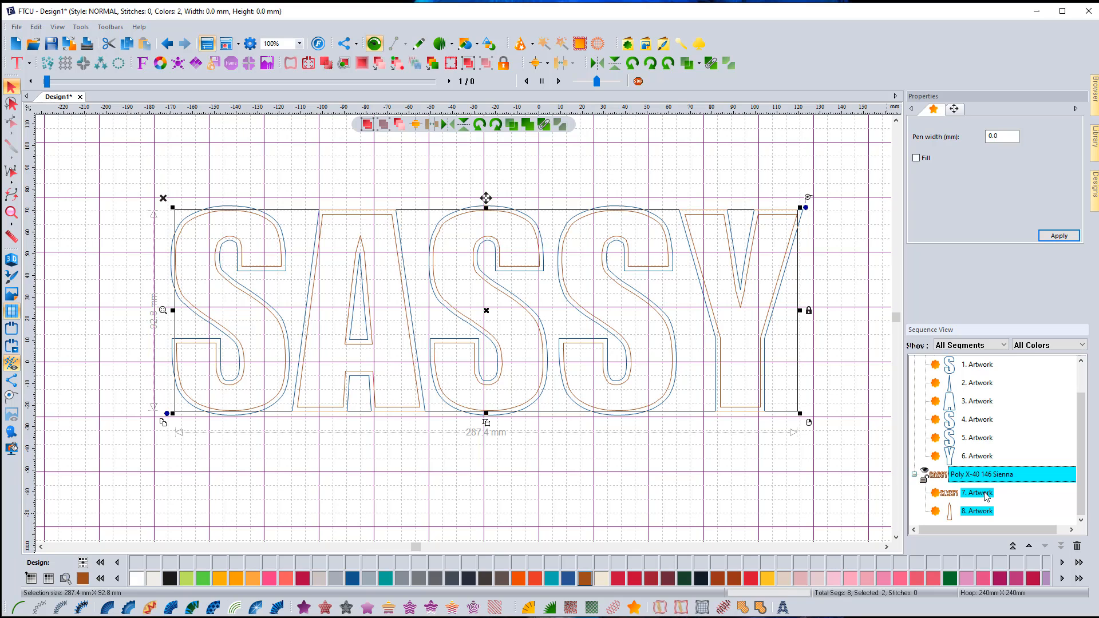
{"action": "left_click", "coordinate": [986, 496]}
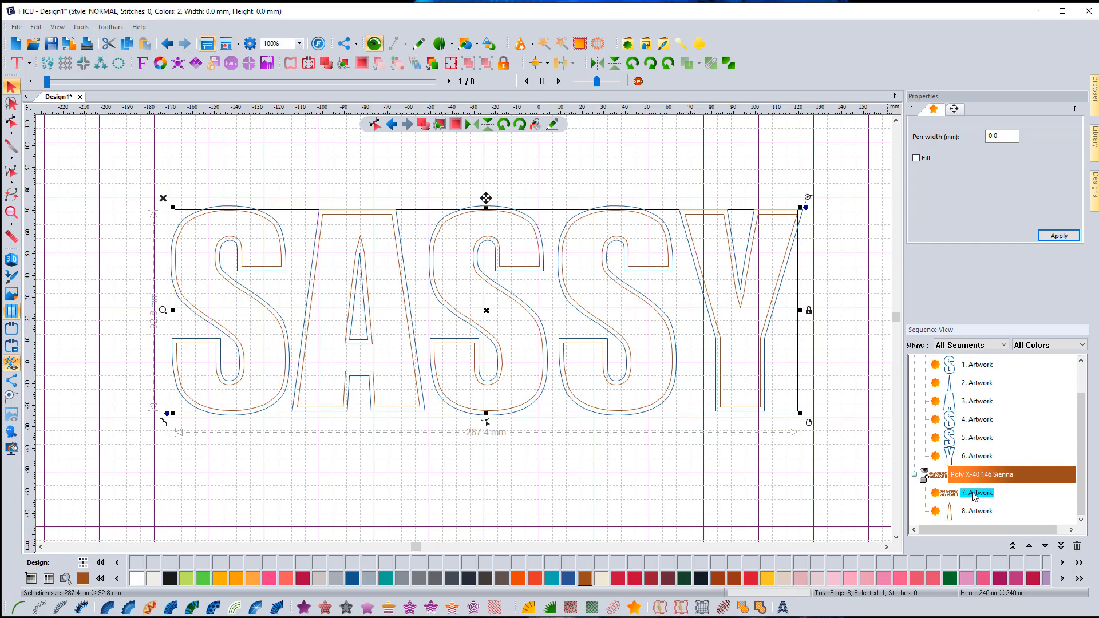
{"action": "right_click", "coordinate": [979, 493]}
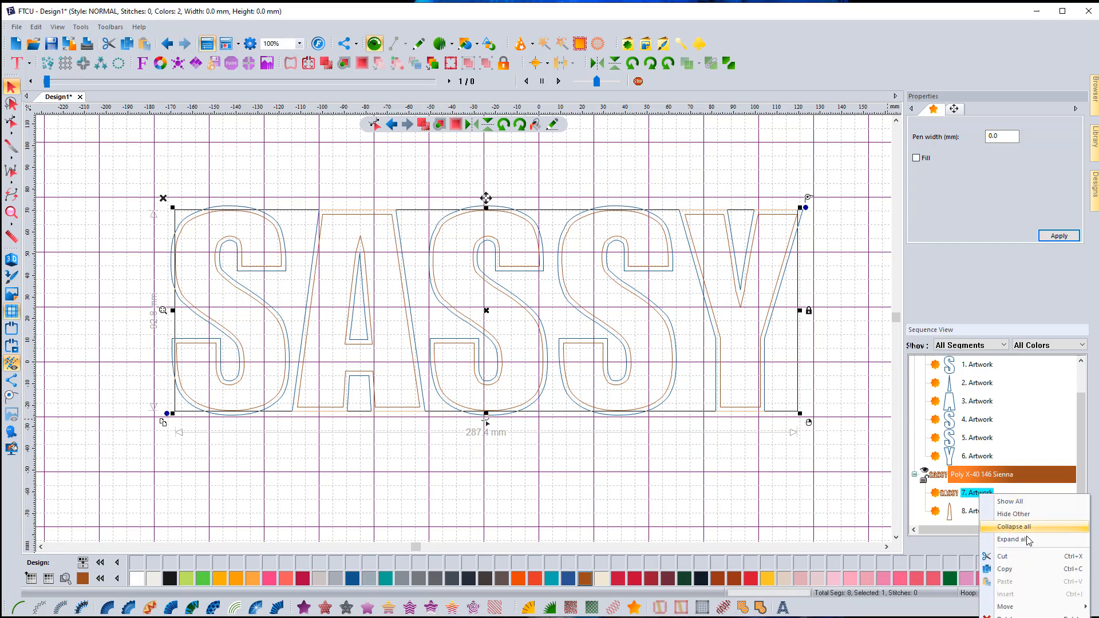
{"action": "left_click", "coordinate": [1030, 615]}
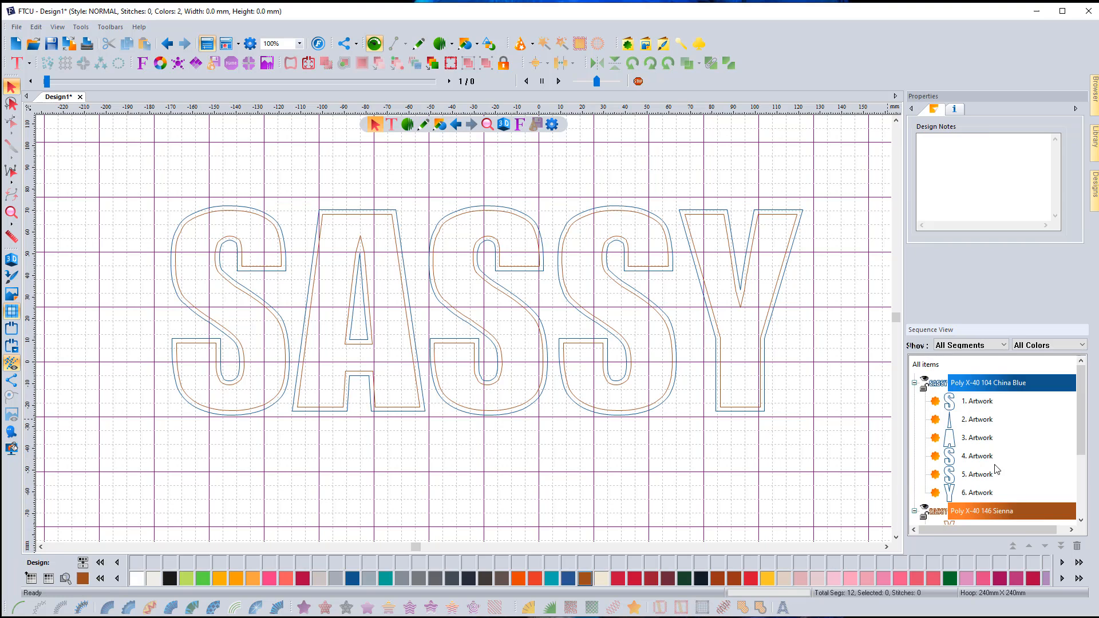
Step: Move the whole Sienna contour group to first place in the sewing sequence
{"action": "scroll", "coordinate": [997, 469], "scroll_direction": "down", "scroll_amount": 2}
{"action": "scroll", "coordinate": [986, 506], "scroll_direction": "up", "scroll_amount": 2}
{"action": "scroll", "coordinate": [962, 438], "scroll_direction": "down", "scroll_amount": 2}
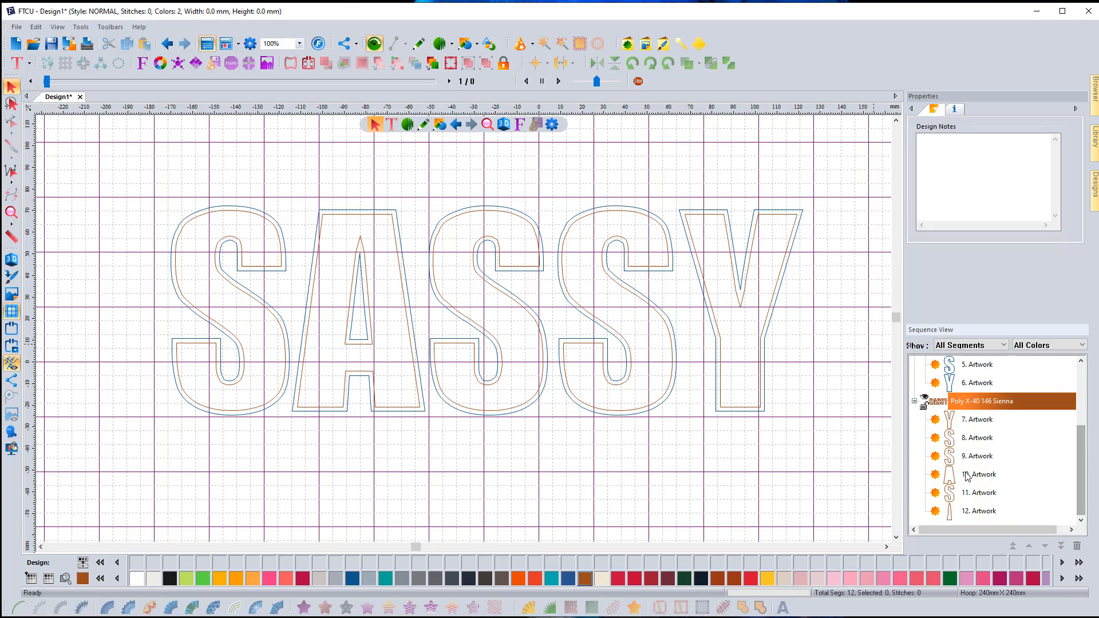
{"action": "left_click_drag", "start_coordinate": [1079, 478], "coordinate": [1077, 447]}
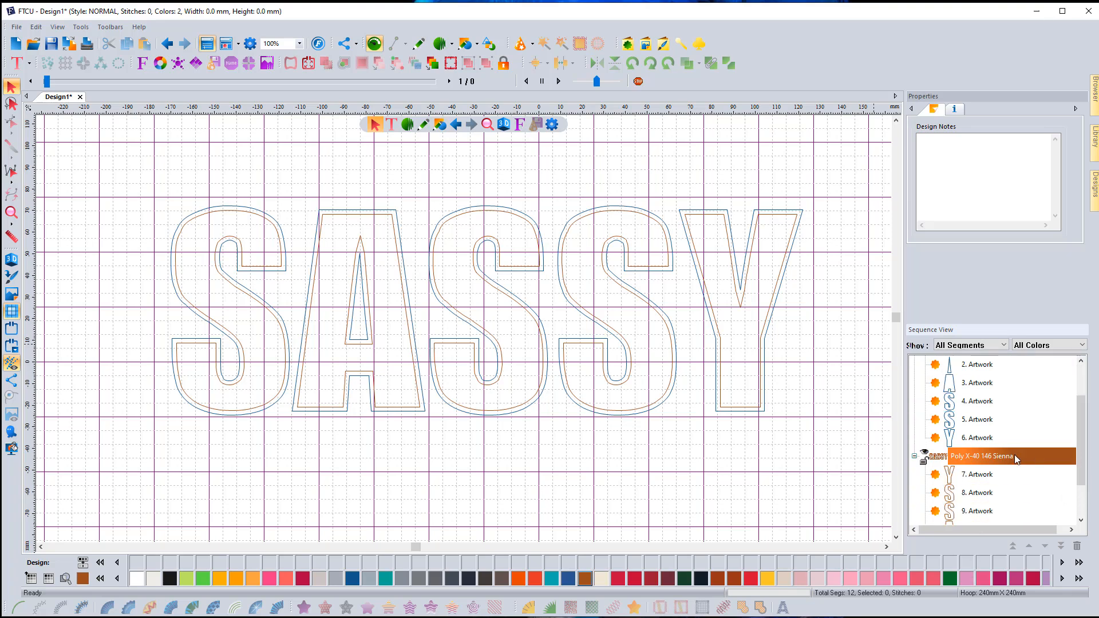
{"action": "left_click", "coordinate": [990, 458]}
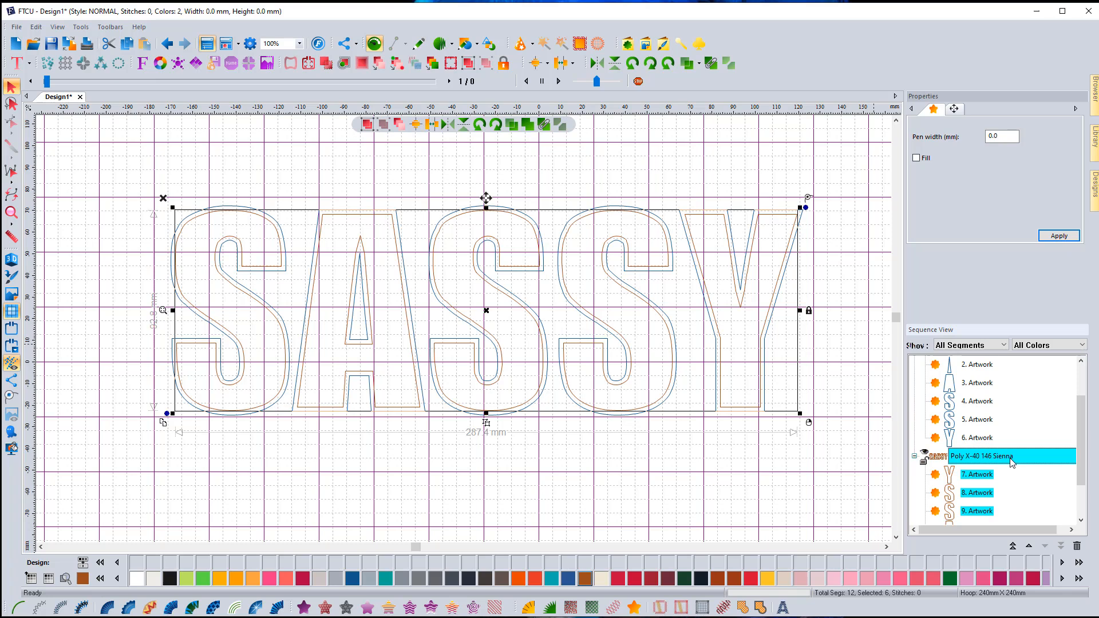
{"action": "right_click", "coordinate": [979, 458]}
{"action": "mouse_move", "coordinate": [1022, 571]}
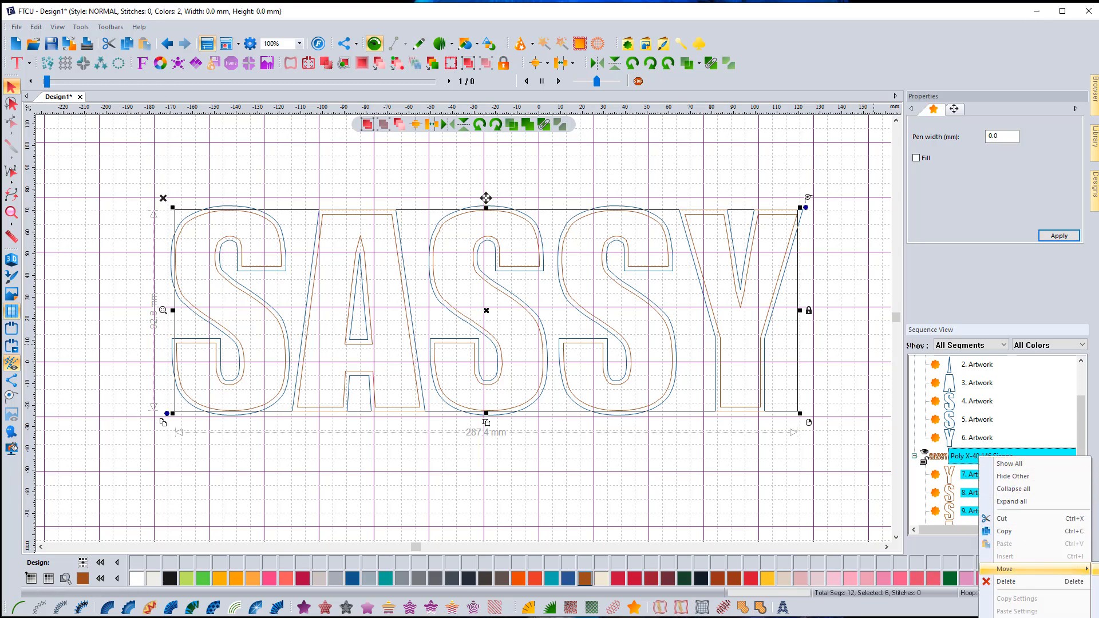
{"action": "right_click", "coordinate": [939, 459]}
{"action": "mouse_move", "coordinate": [971, 571]}
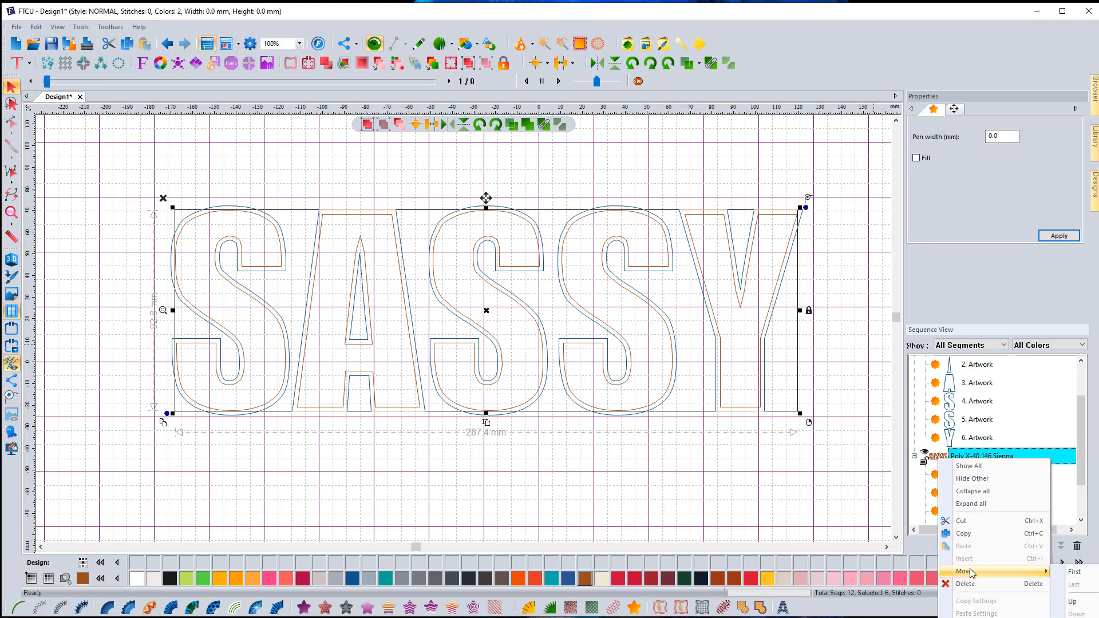
{"action": "left_click", "coordinate": [1074, 572]}
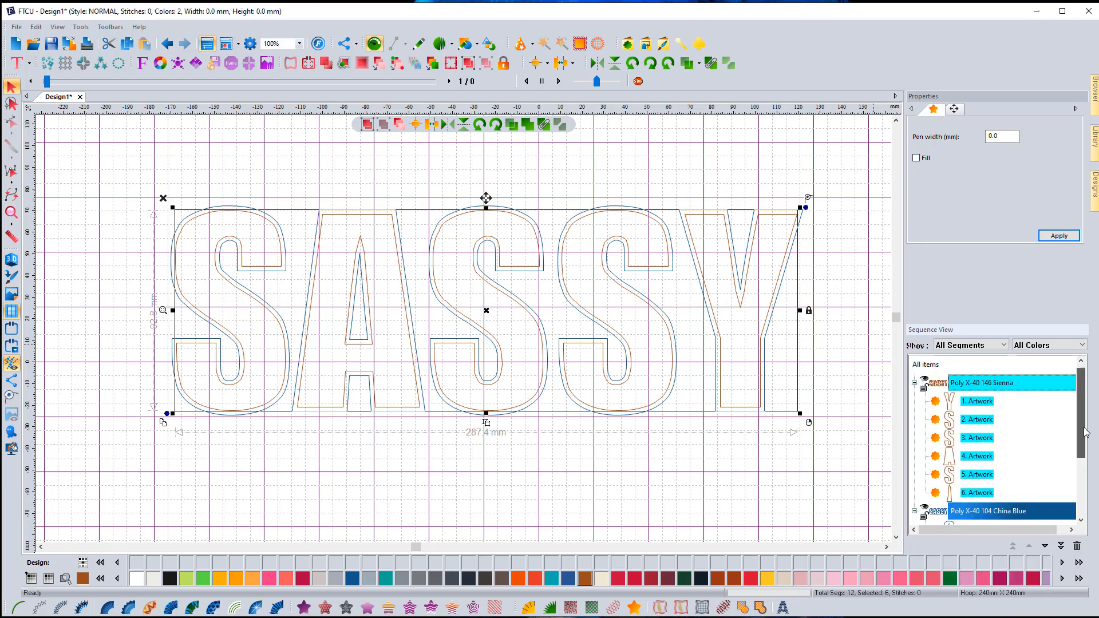
Step: Duplicate the six China Blue outline segments and recolor the copies Poly X-40 32 Neon Green
{"action": "scroll", "coordinate": [992, 423], "scroll_direction": "down", "scroll_amount": 2}
{"action": "left_click", "coordinate": [990, 407]}
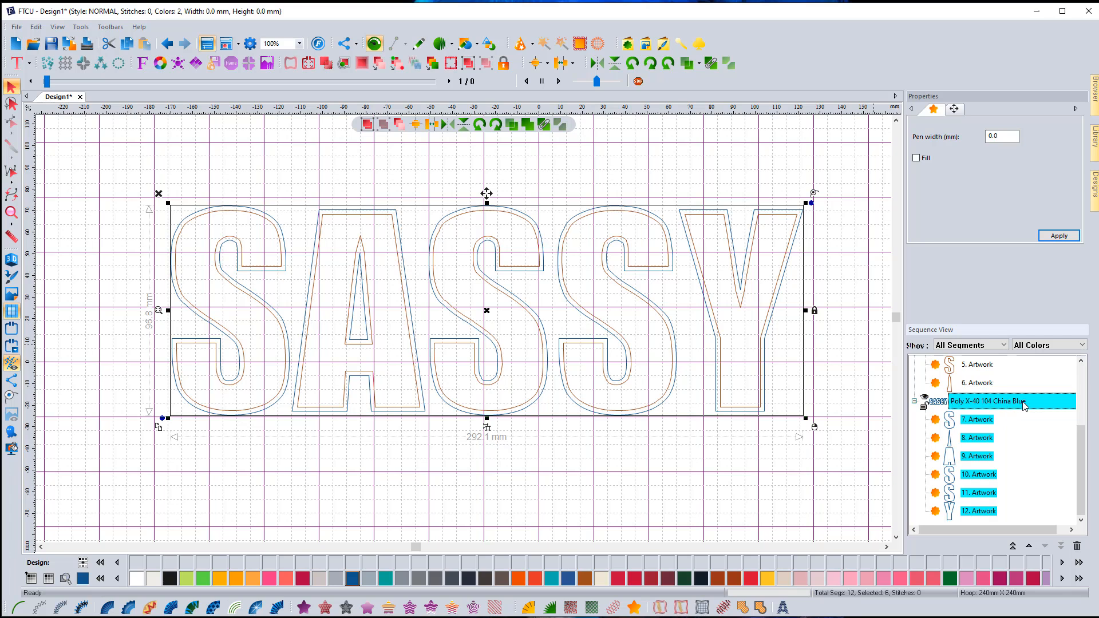
{"action": "right_click", "coordinate": [964, 400]}
{"action": "left_click", "coordinate": [990, 475]}
{"action": "right_click", "coordinate": [968, 403]}
{"action": "left_click", "coordinate": [1001, 492]}
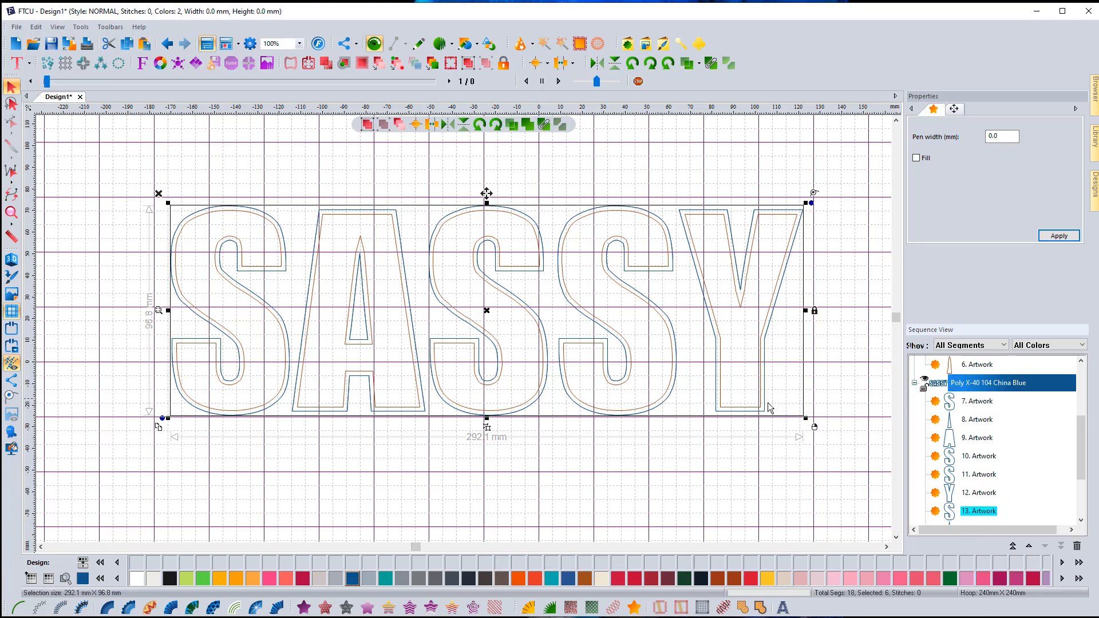
{"action": "left_click", "coordinate": [202, 578]}
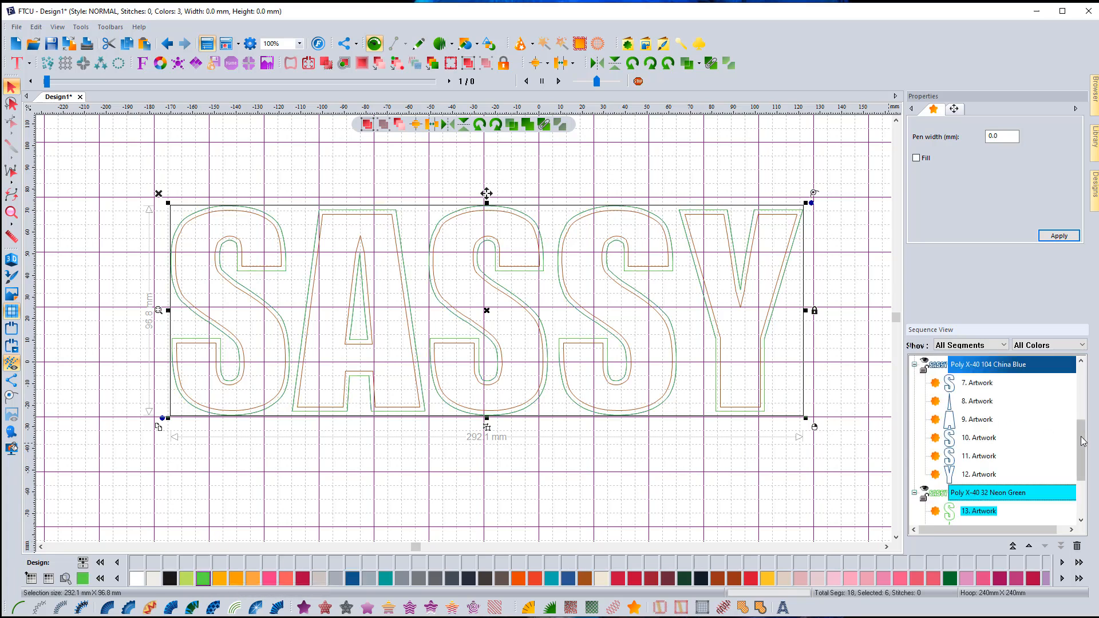
Step: Convert all Sienna contour segments to run stitches
{"action": "left_click_drag", "start_coordinate": [1083, 445], "coordinate": [1088, 393]}
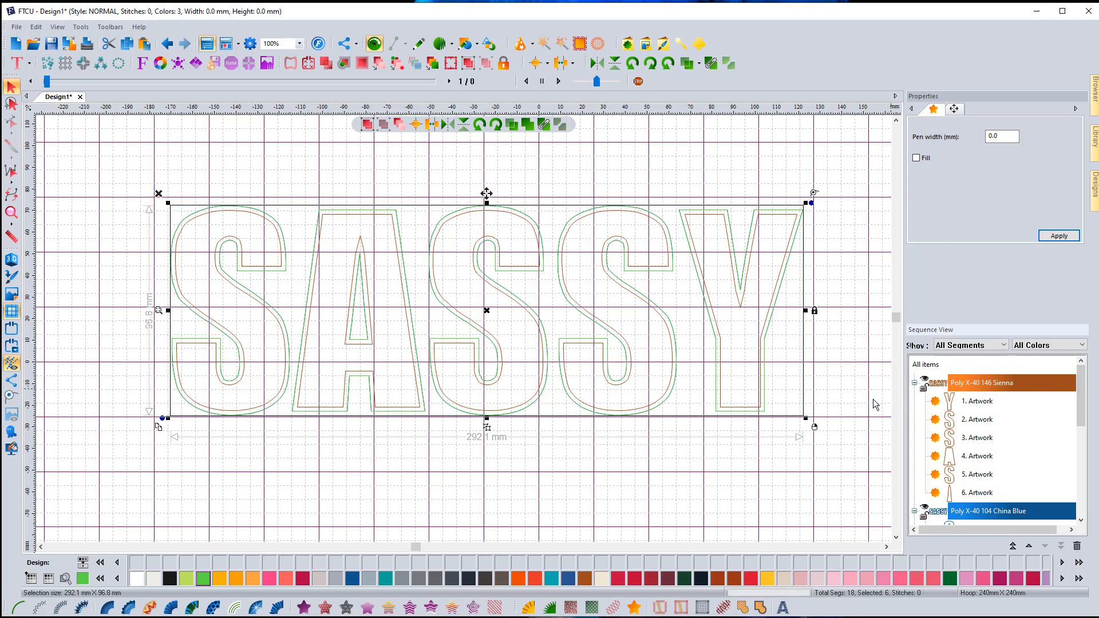
{"action": "left_click", "coordinate": [1003, 386]}
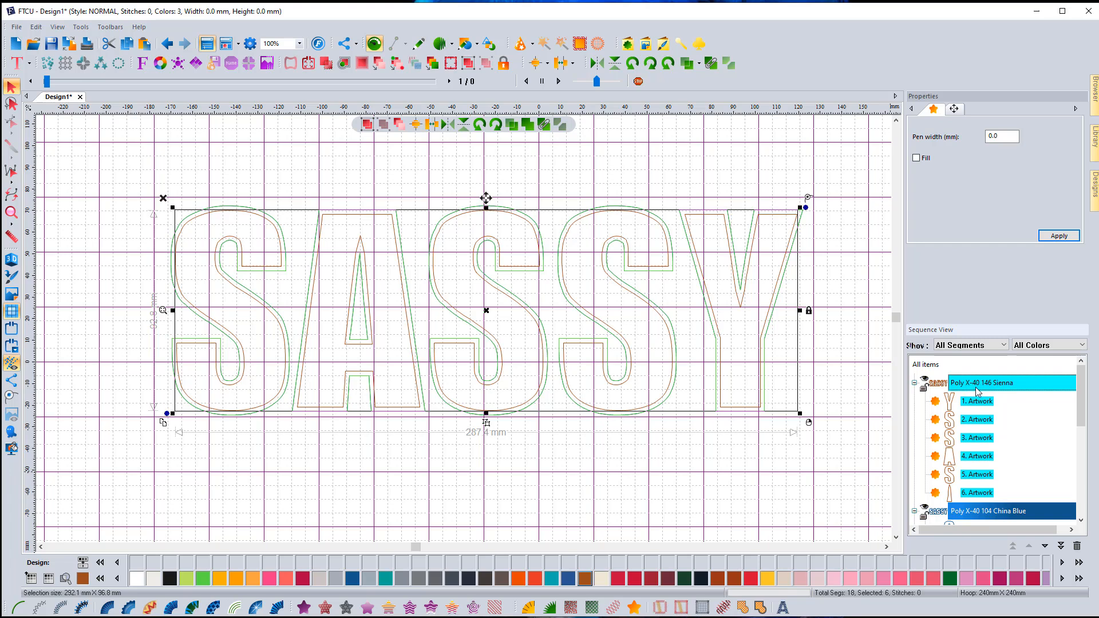
{"action": "left_click", "coordinate": [18, 606]}
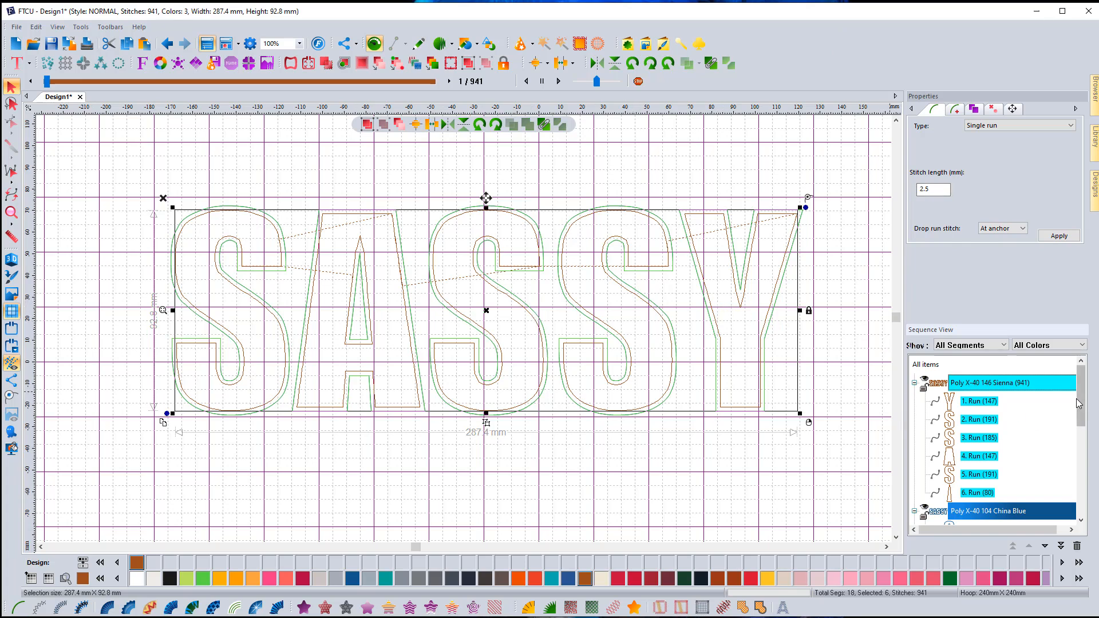
Step: Convert the China Blue outline segments to run stitches with a stitch length of 0.3 mm
{"action": "left_click_drag", "start_coordinate": [1082, 408], "coordinate": [1082, 440]}
{"action": "left_click", "coordinate": [996, 419]}
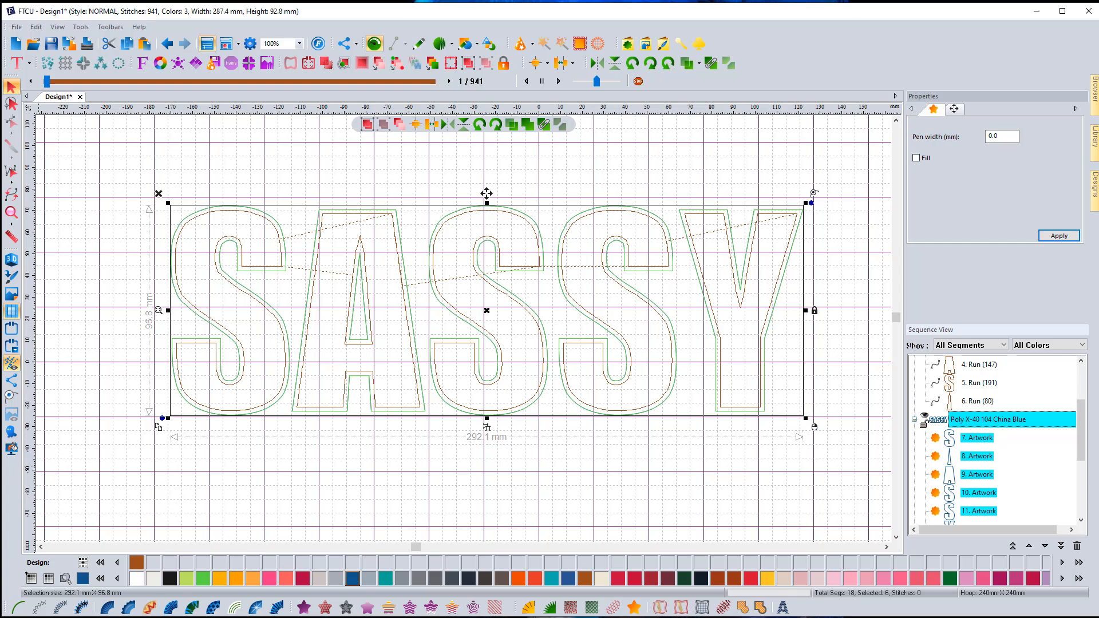
{"action": "left_click", "coordinate": [9, 605]}
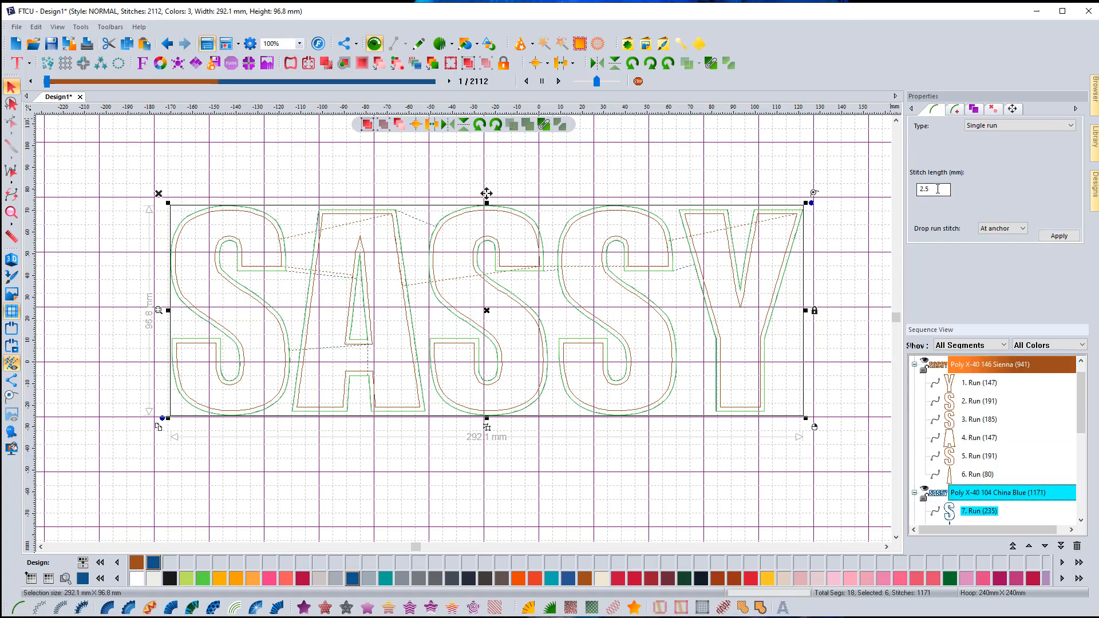
{"action": "type", "text": ".3"}
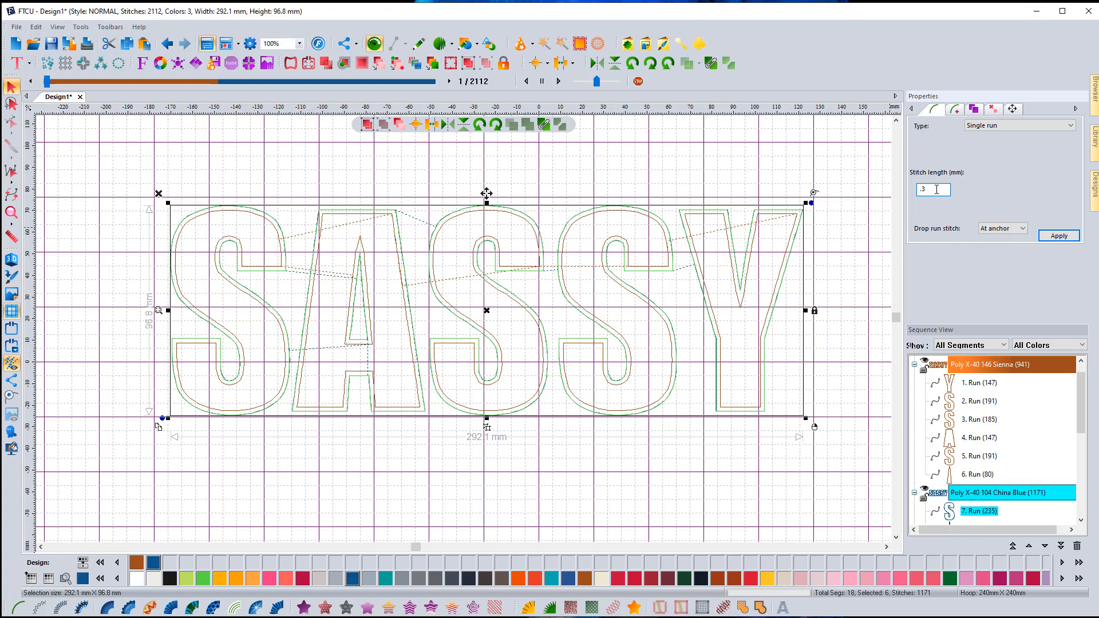
{"action": "left_click", "coordinate": [1059, 235]}
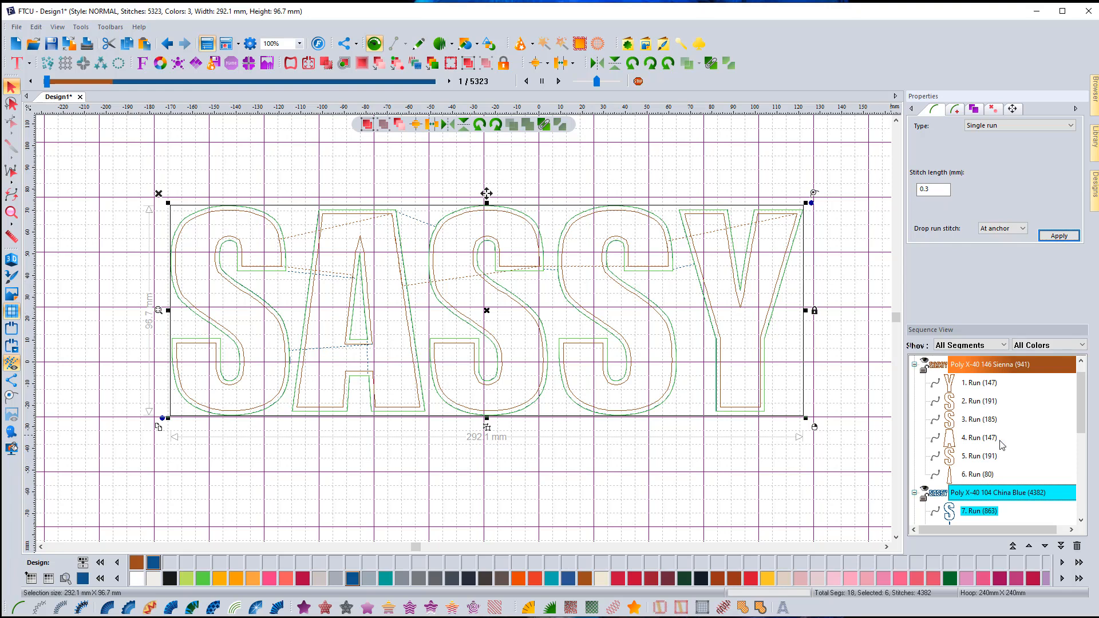
Step: Convert the Neon Green outline segments to run stitches with a stitch length of 3 mm
{"action": "scroll", "coordinate": [1001, 446], "scroll_direction": "down", "scroll_amount": 4}
{"action": "left_click", "coordinate": [972, 396]}
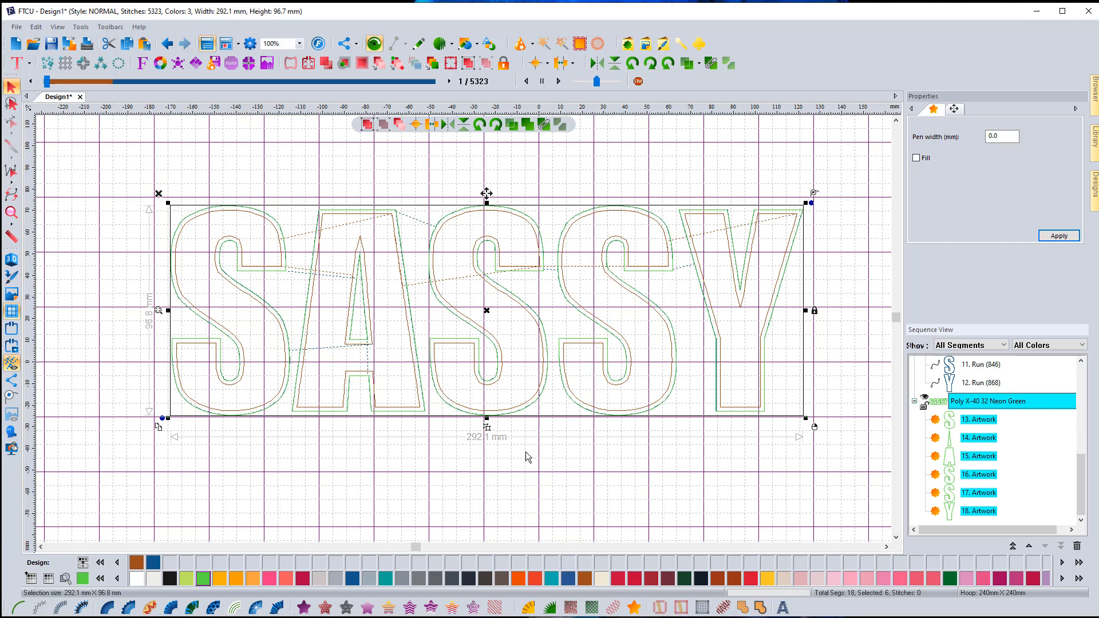
{"action": "left_click", "coordinate": [18, 605]}
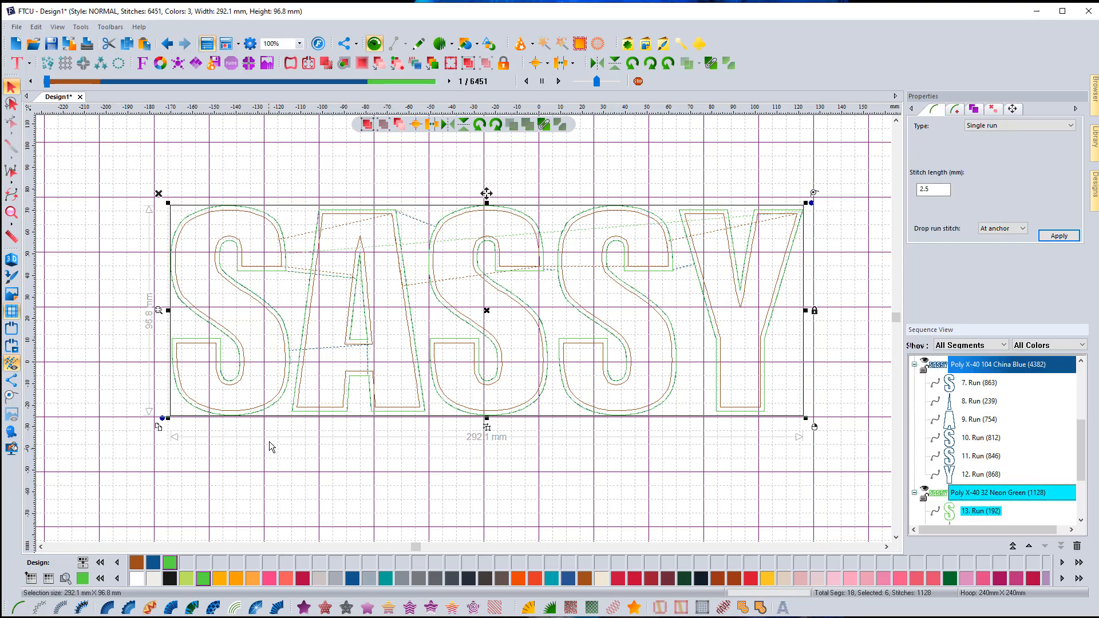
{"action": "left_click", "coordinate": [935, 190]}
{"action": "key", "text": "BackSpace"}
{"action": "key", "text": "BackSpace"}
{"action": "key", "text": "BackSpace"}
{"action": "type", "text": "3"}
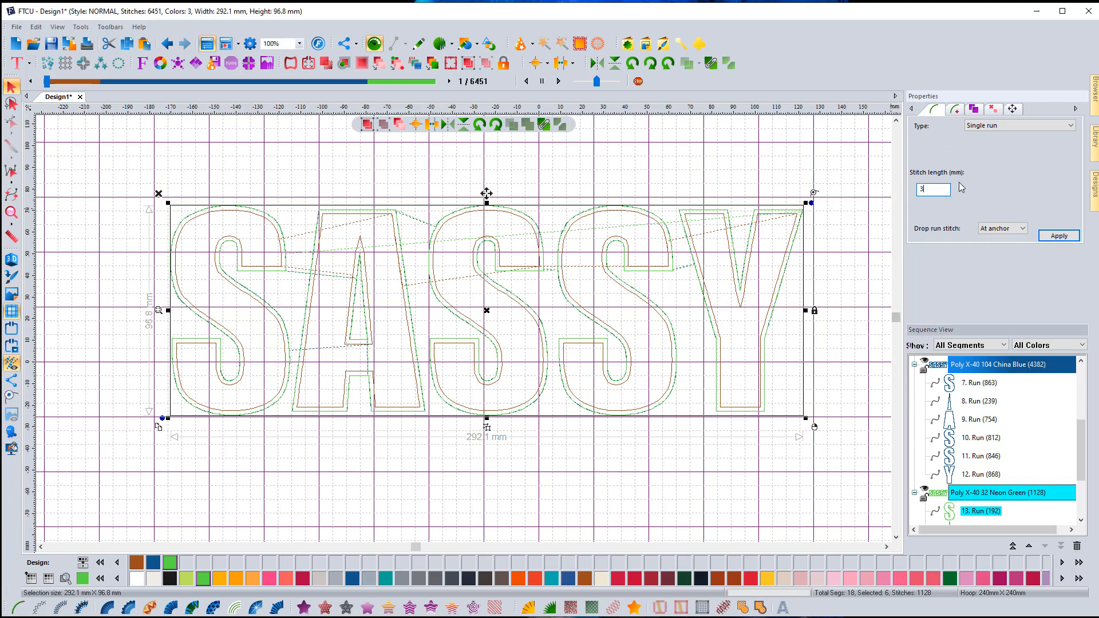
{"action": "left_click", "coordinate": [1056, 235]}
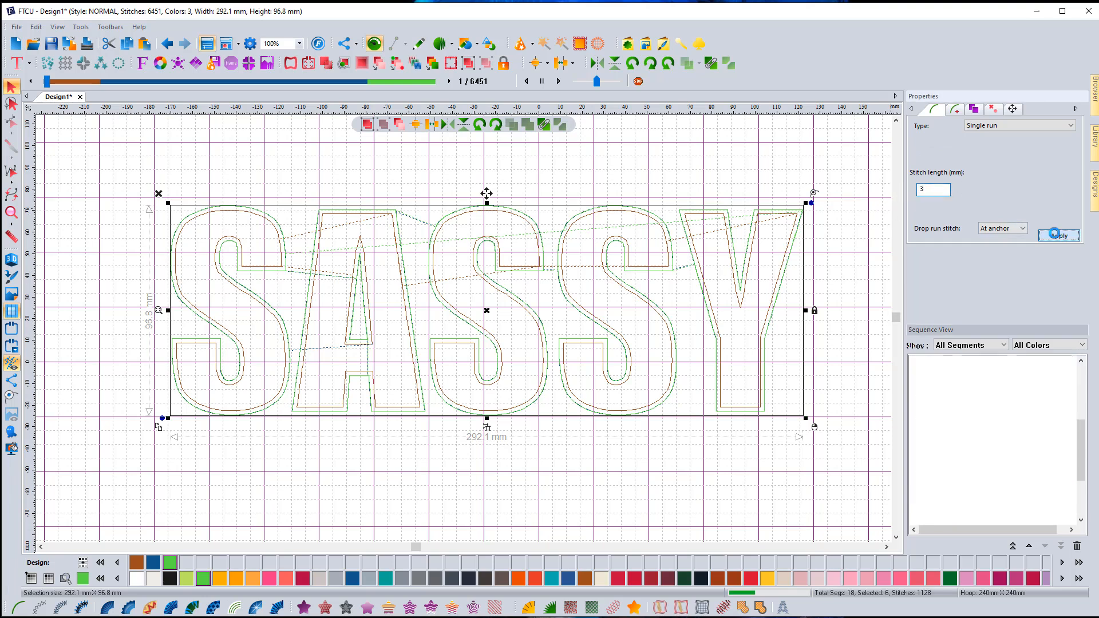
Step: Apply the Bean style to the selected Neon Green run segments and display the whole design in 3D
{"action": "left_click", "coordinate": [953, 111]}
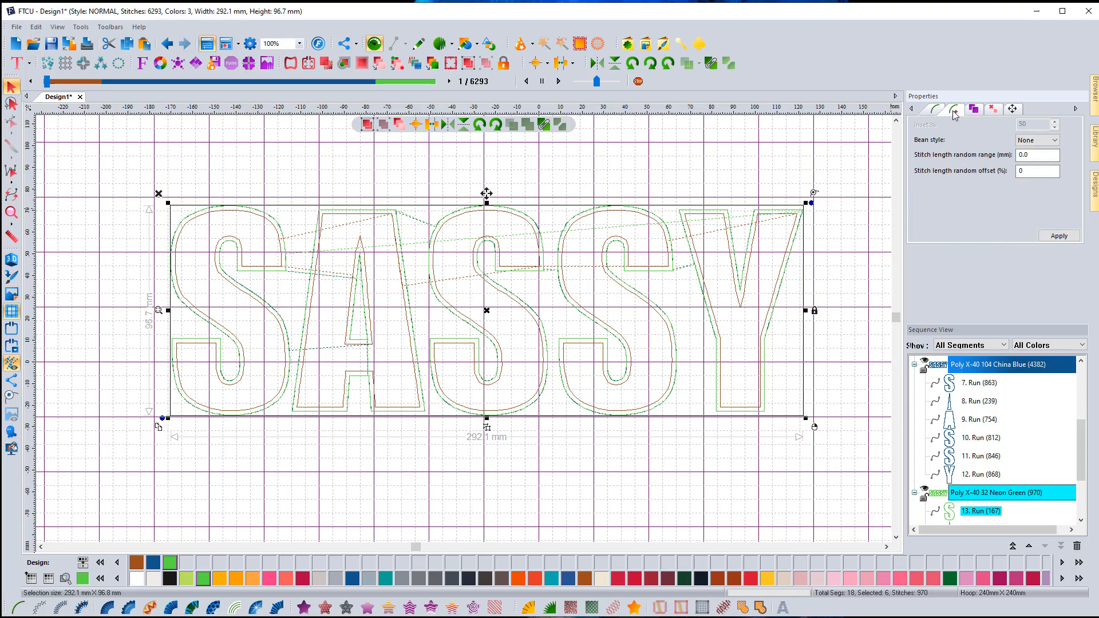
{"action": "left_click", "coordinate": [1046, 141]}
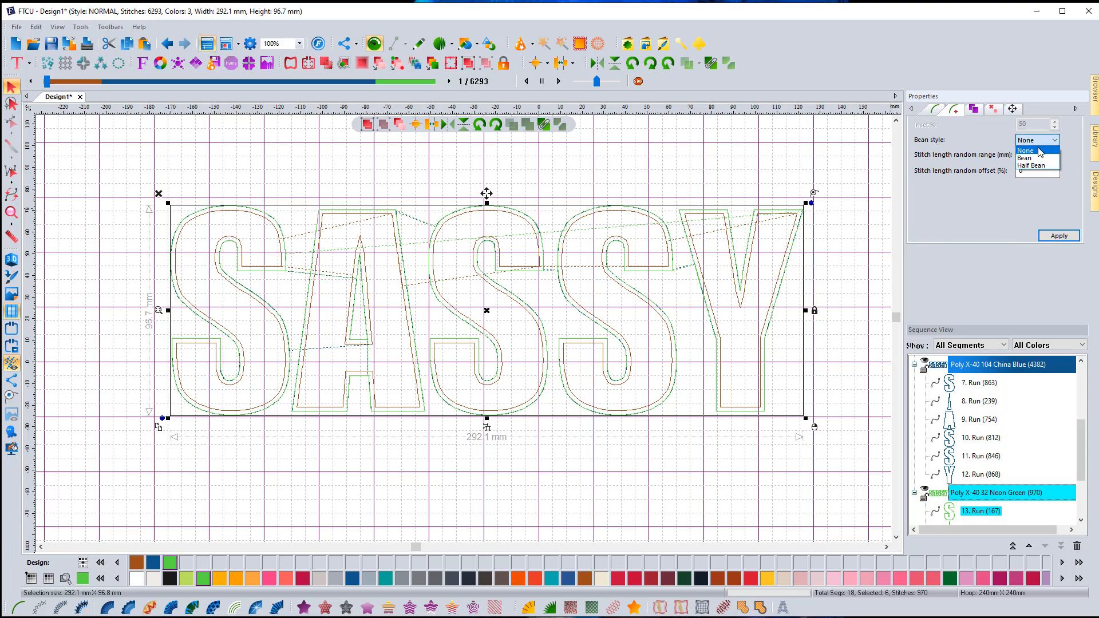
{"action": "left_click", "coordinate": [1036, 158]}
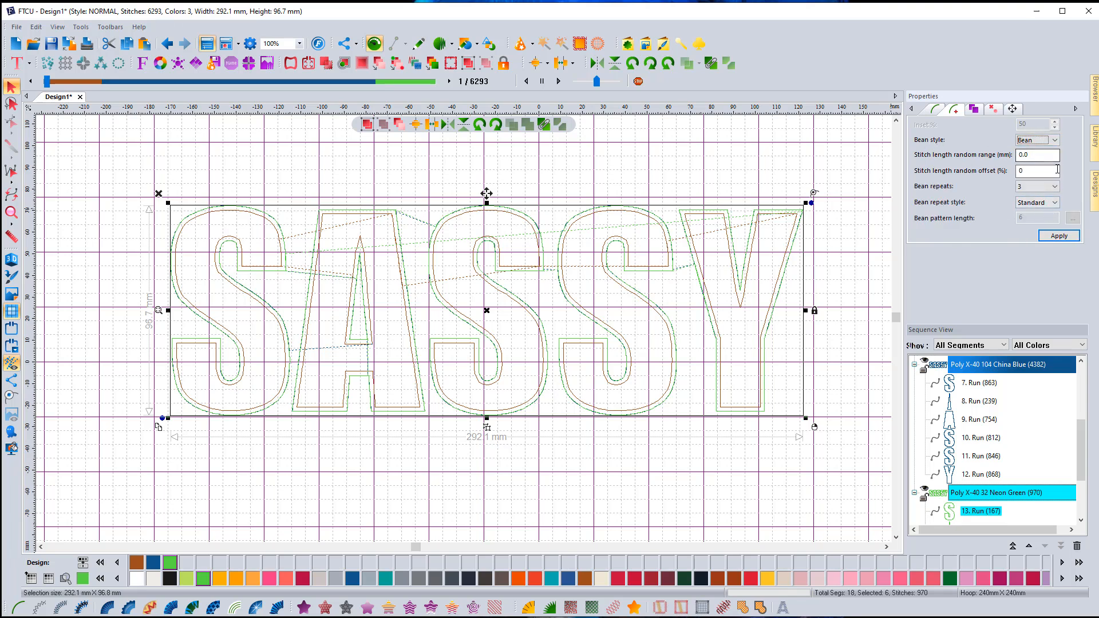
{"action": "left_click", "coordinate": [1047, 236]}
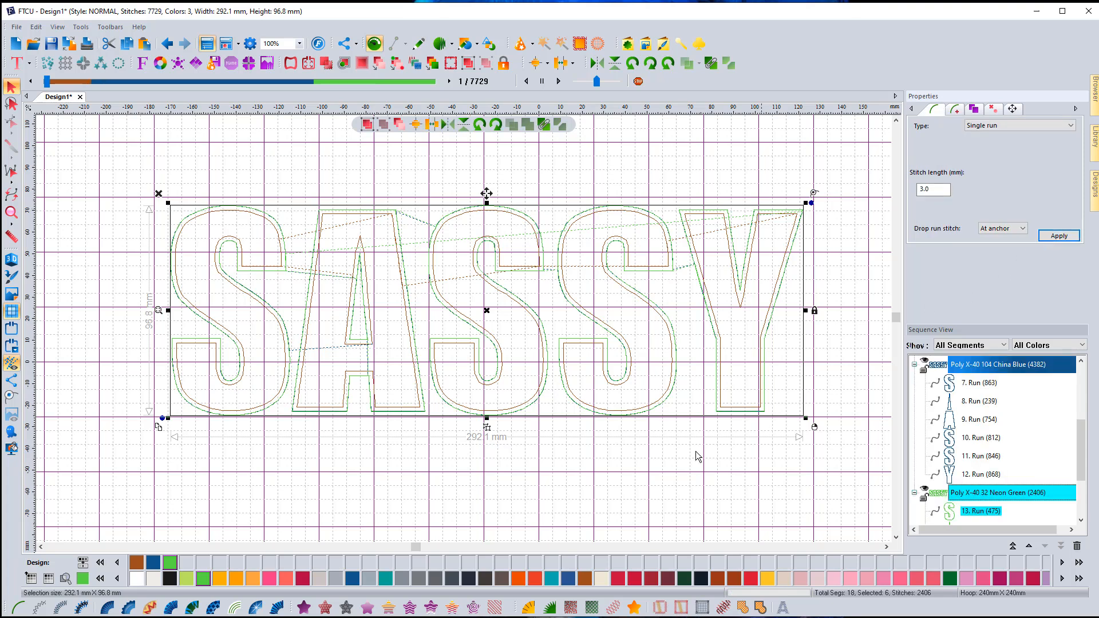
{"action": "left_click", "coordinate": [663, 468]}
{"action": "left_click", "coordinate": [12, 259]}
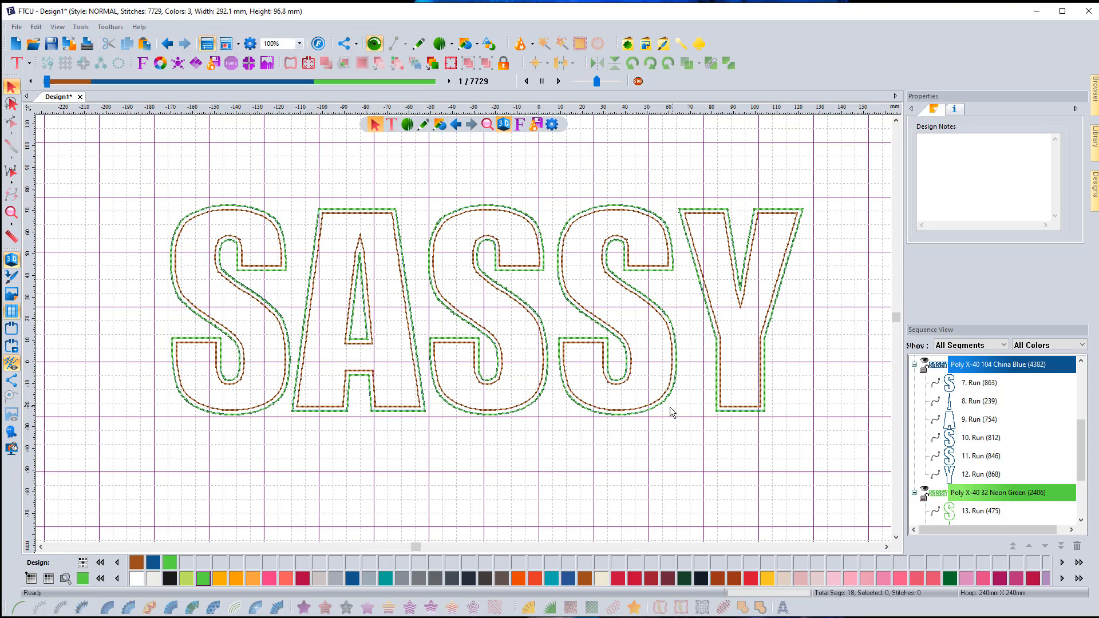
{"action": "left_click", "coordinate": [22, 27]}
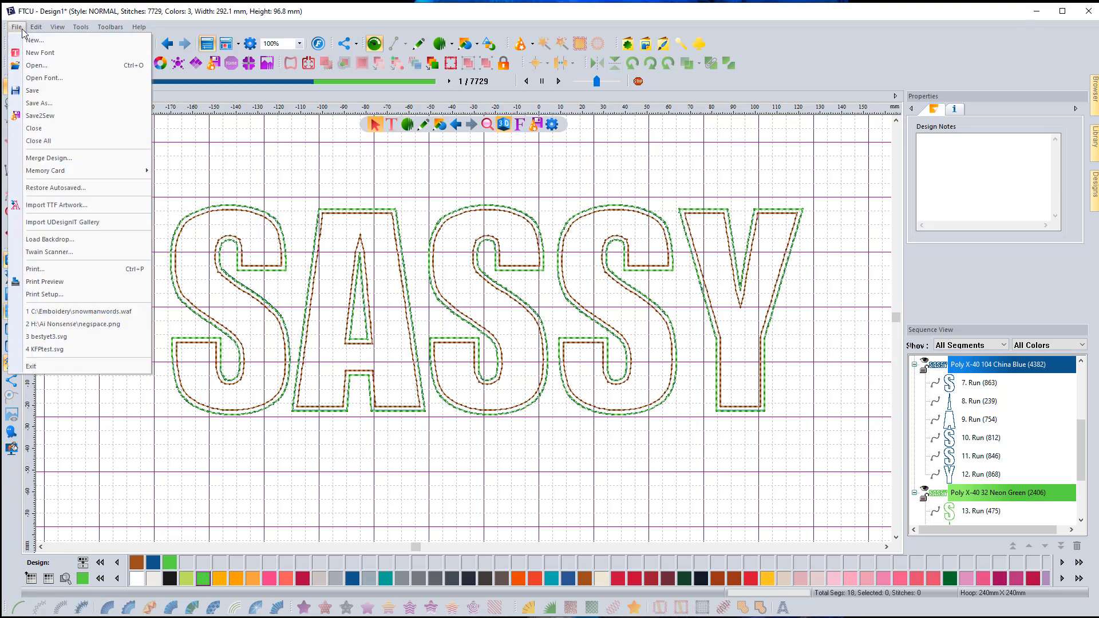
{"action": "left_click", "coordinate": [449, 491]}
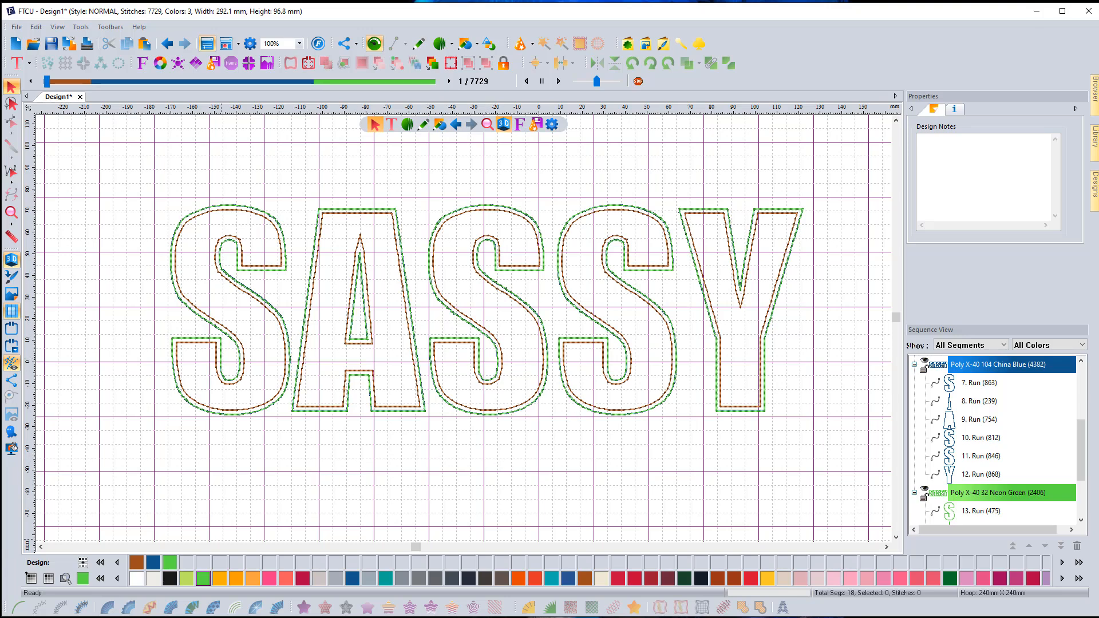
Step: Switch to the browser and open the Curly category of Fancy fonts on dafont.com
{"action": "key", "text": "alt+Tab"}
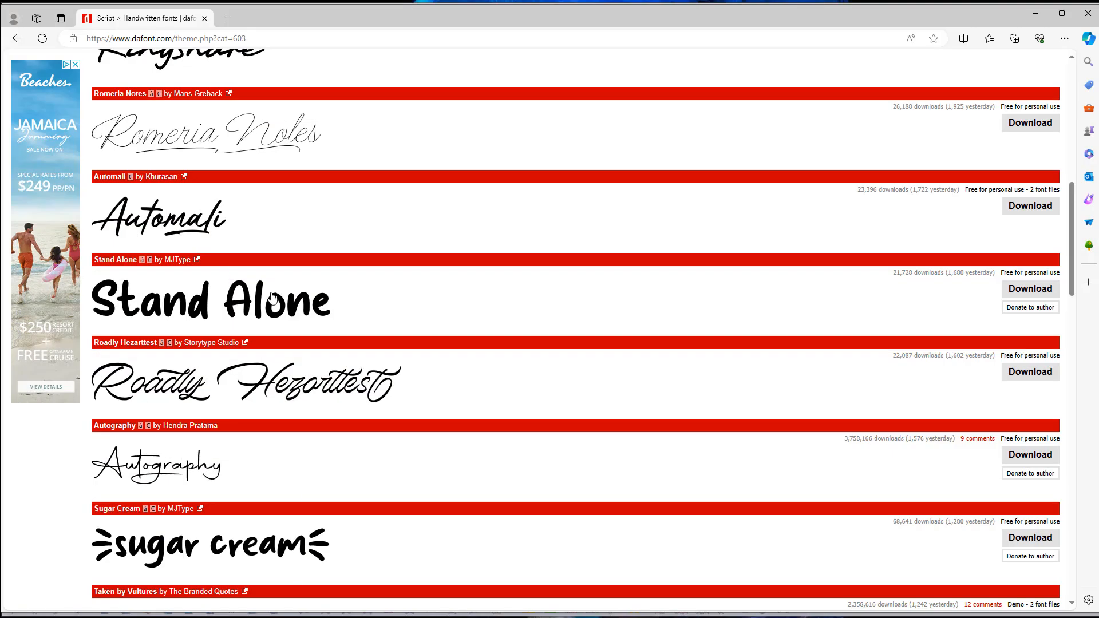
{"action": "scroll", "coordinate": [297, 295], "scroll_direction": "up", "scroll_amount": 10}
{"action": "left_click", "coordinate": [28, 91]}
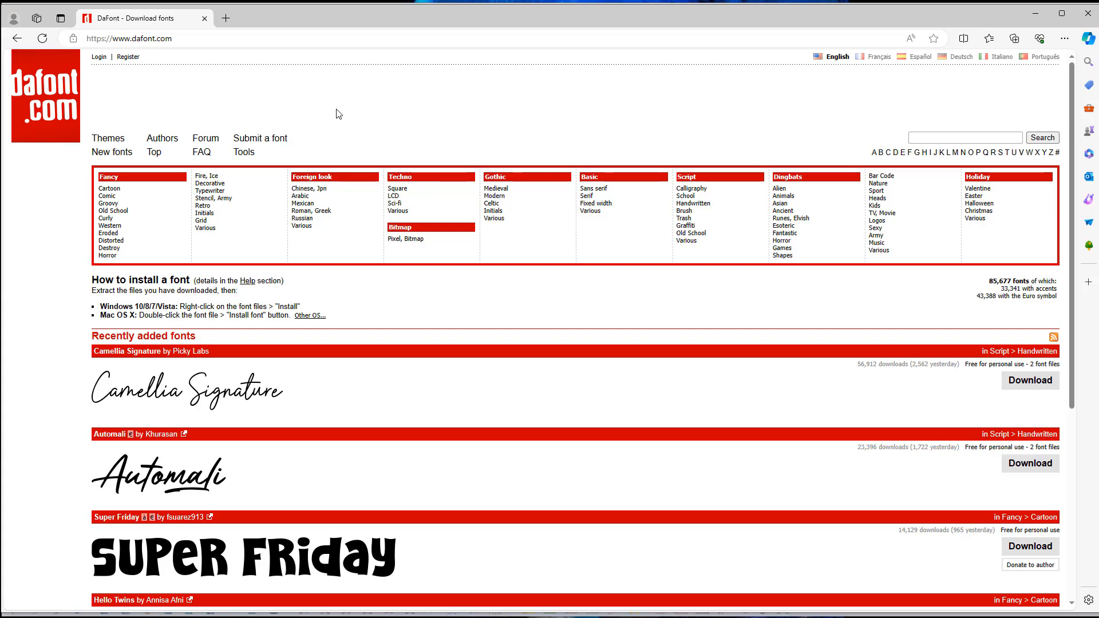
{"action": "scroll", "coordinate": [422, 297], "scroll_direction": "down", "scroll_amount": 5}
{"action": "scroll", "coordinate": [446, 326], "scroll_direction": "up", "scroll_amount": 5}
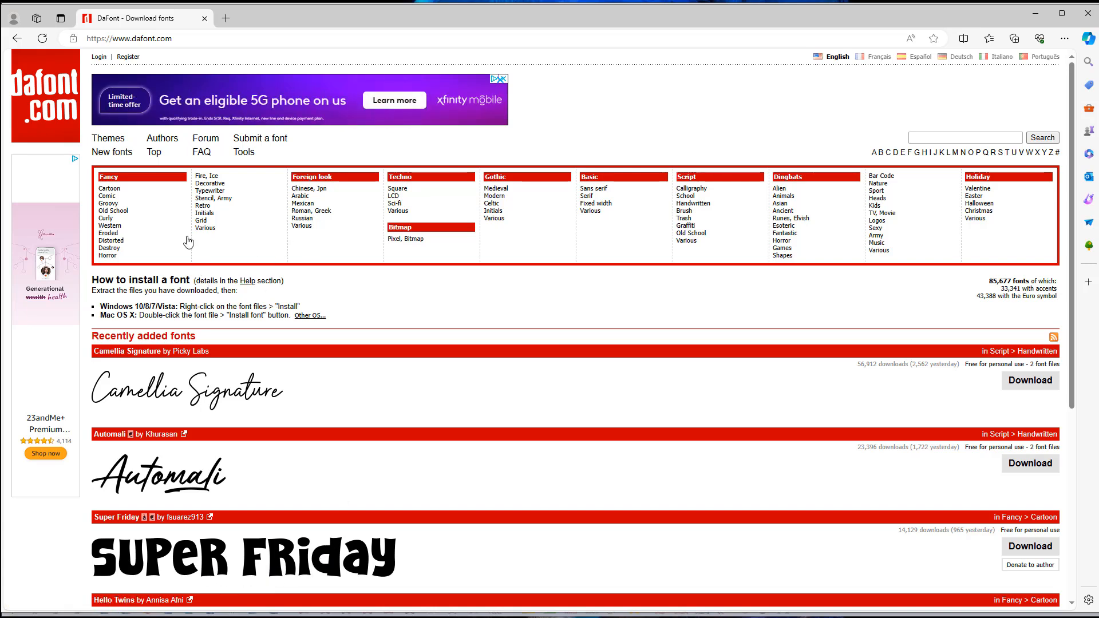
{"action": "left_click", "coordinate": [106, 218]}
{"action": "scroll", "coordinate": [373, 311], "scroll_direction": "down", "scroll_amount": 3}
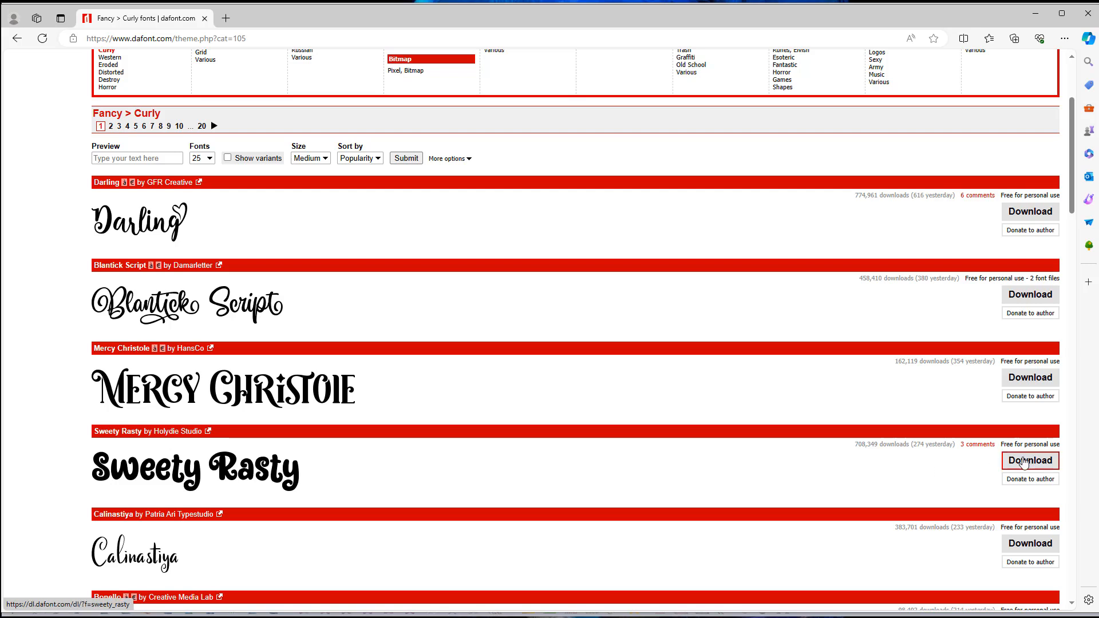
Step: Download the Sweety Rasty font and open the downloaded sweety_rasty.zip archive
{"action": "left_click", "coordinate": [1023, 461]}
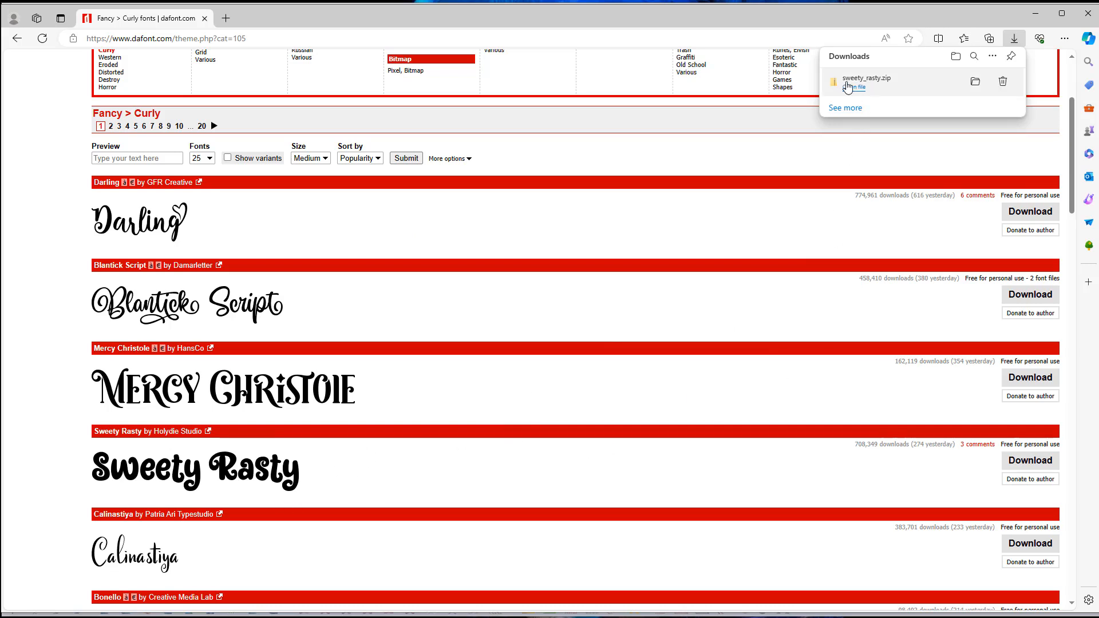
{"action": "left_click", "coordinate": [846, 84]}
{"action": "left_click", "coordinate": [845, 86]}
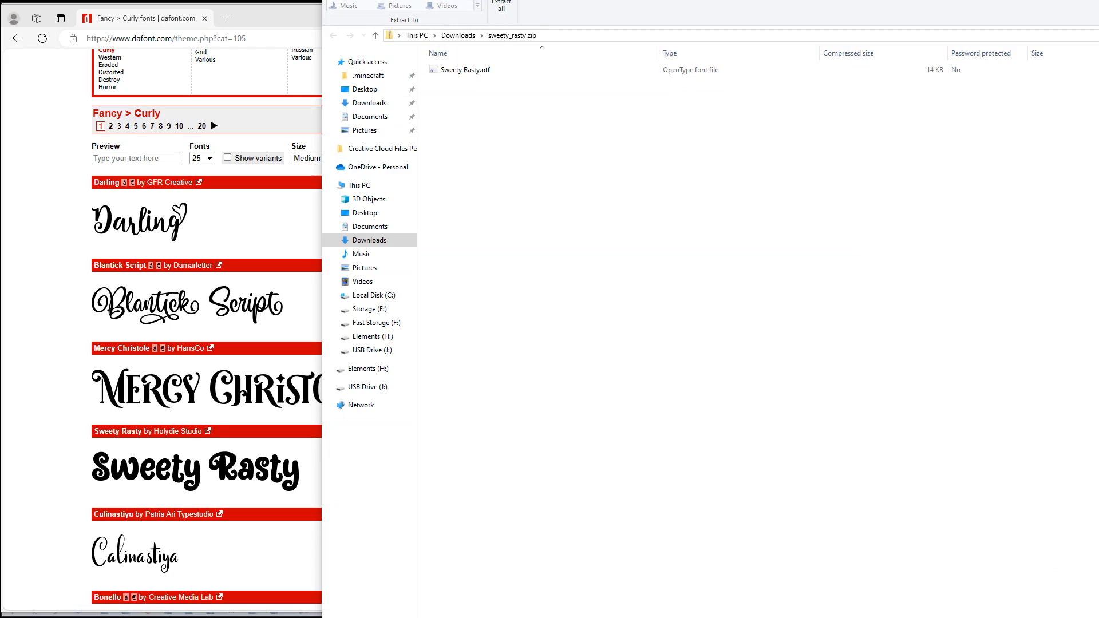
{"action": "left_click_drag", "start_coordinate": [1098, 0], "coordinate": [1098, 429]}
{"action": "left_click_drag", "start_coordinate": [824, 440], "coordinate": [683, 100]}
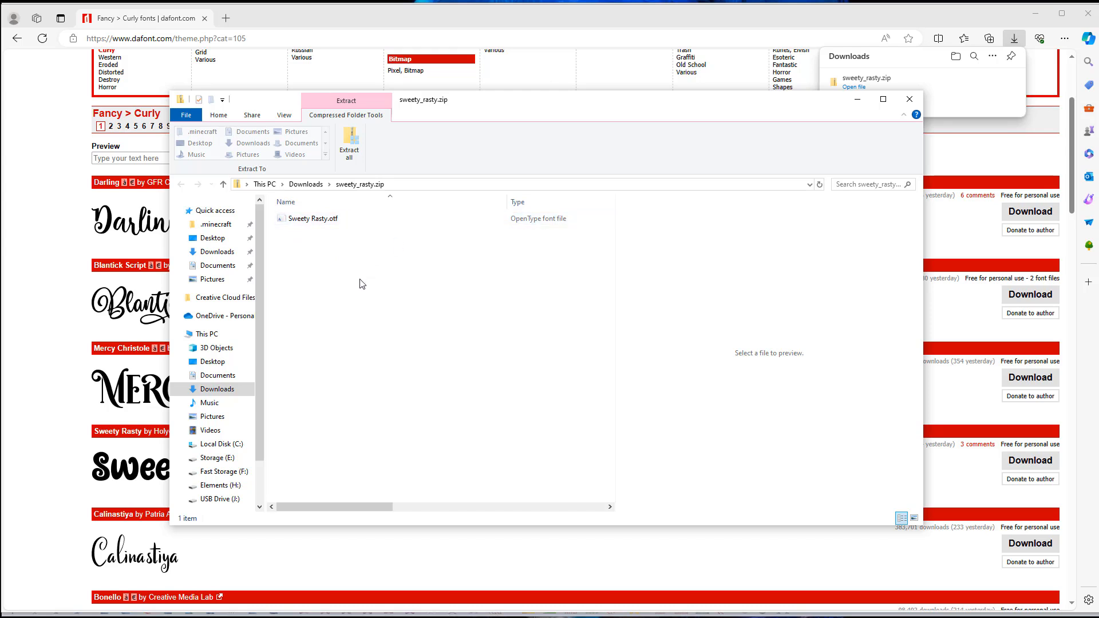
Step: Extract the contents of sweety_rasty.zip to the sweety_rasty folder in Downloads
{"action": "left_click", "coordinate": [321, 225]}
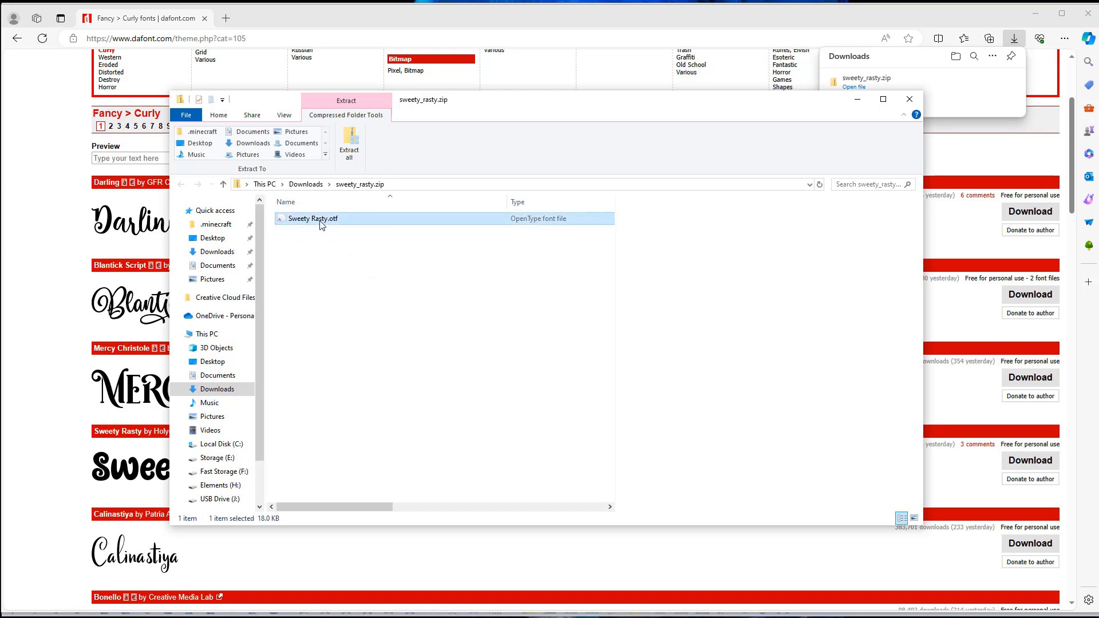
{"action": "left_click_drag", "start_coordinate": [540, 109], "coordinate": [516, 92]}
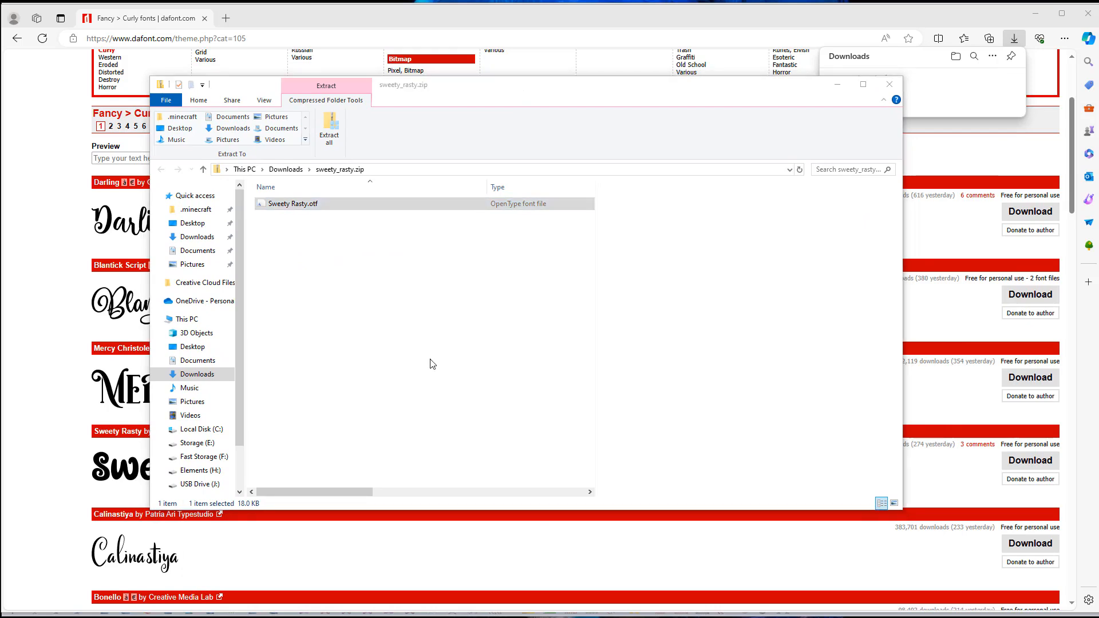
{"action": "left_click", "coordinate": [456, 300]}
{"action": "left_click", "coordinate": [330, 130]}
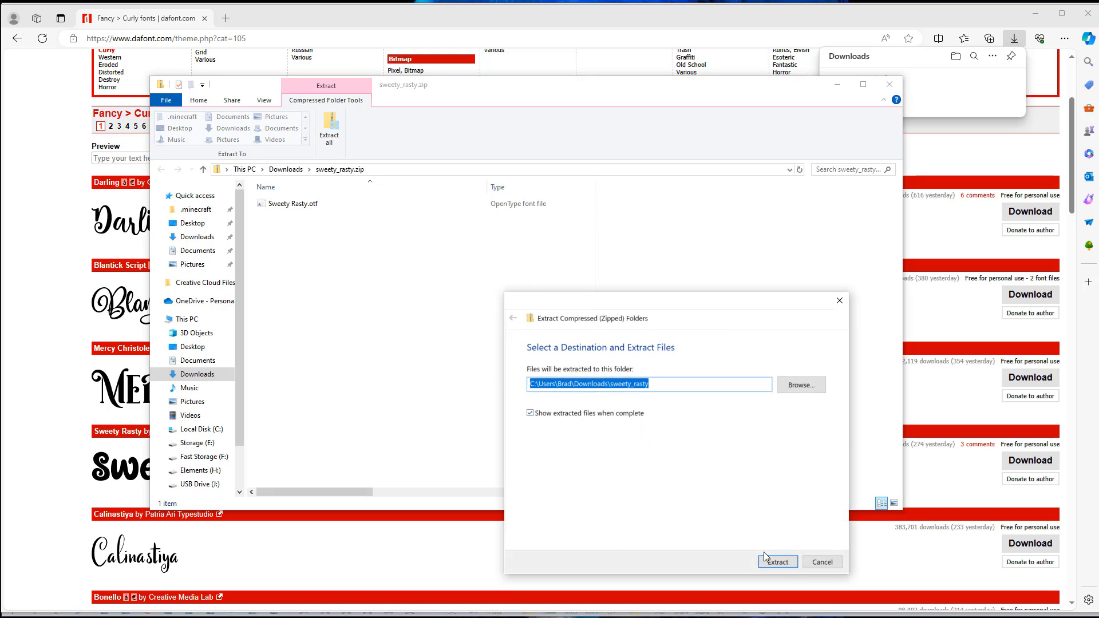
{"action": "left_click", "coordinate": [777, 562]}
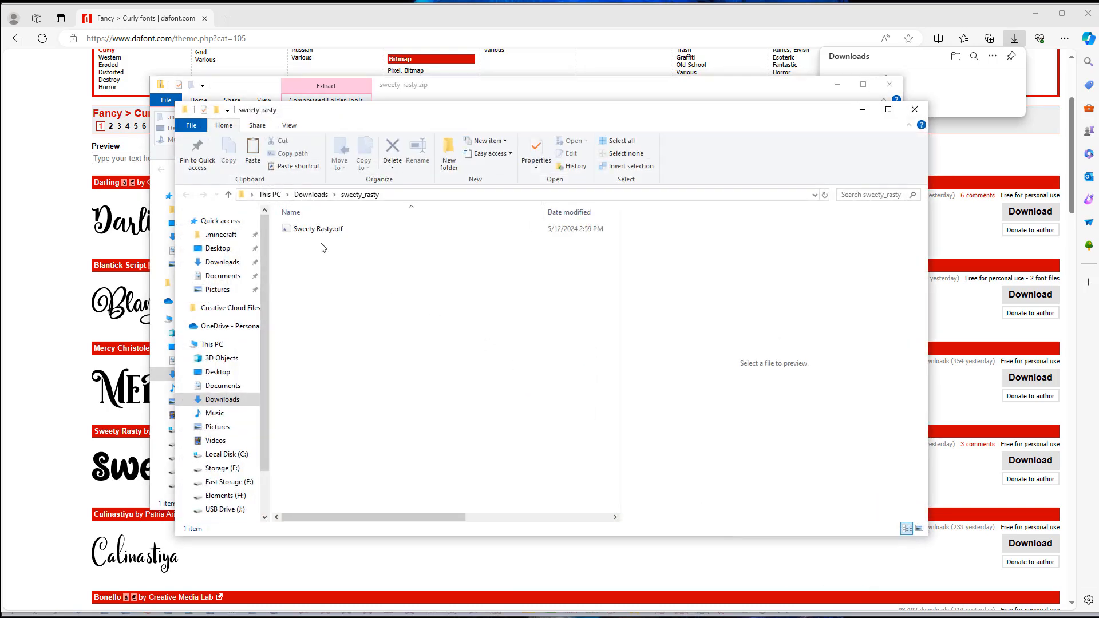
Step: Open the extracted Sweety Rasty.otf file and install the font
{"action": "left_click", "coordinate": [321, 230]}
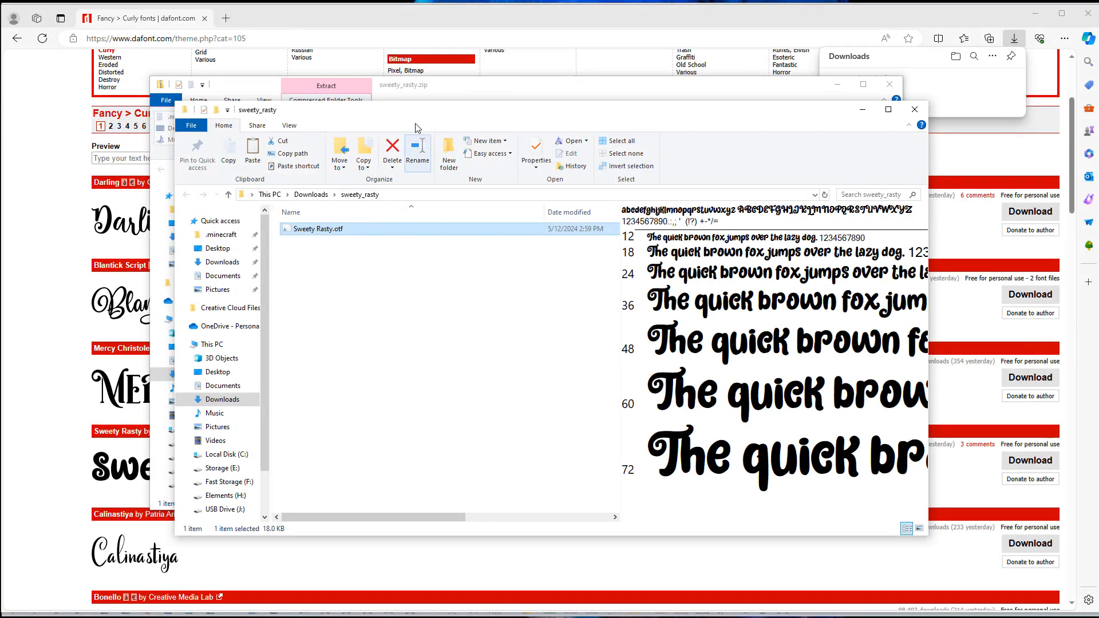
{"action": "left_click", "coordinate": [427, 93]}
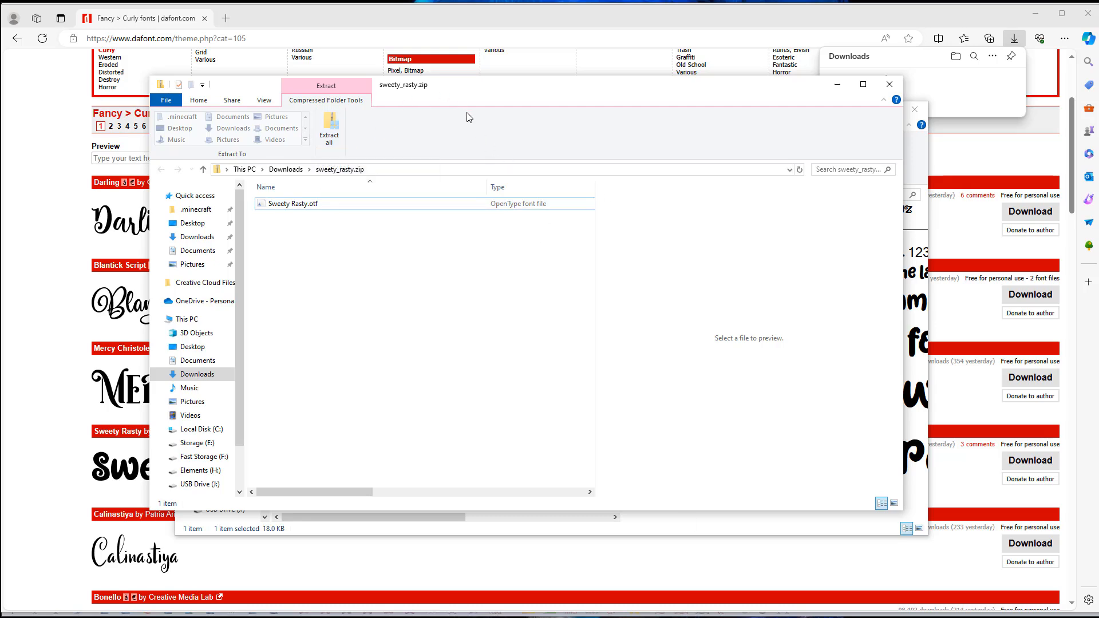
{"action": "left_click_drag", "start_coordinate": [467, 88], "coordinate": [369, 617]}
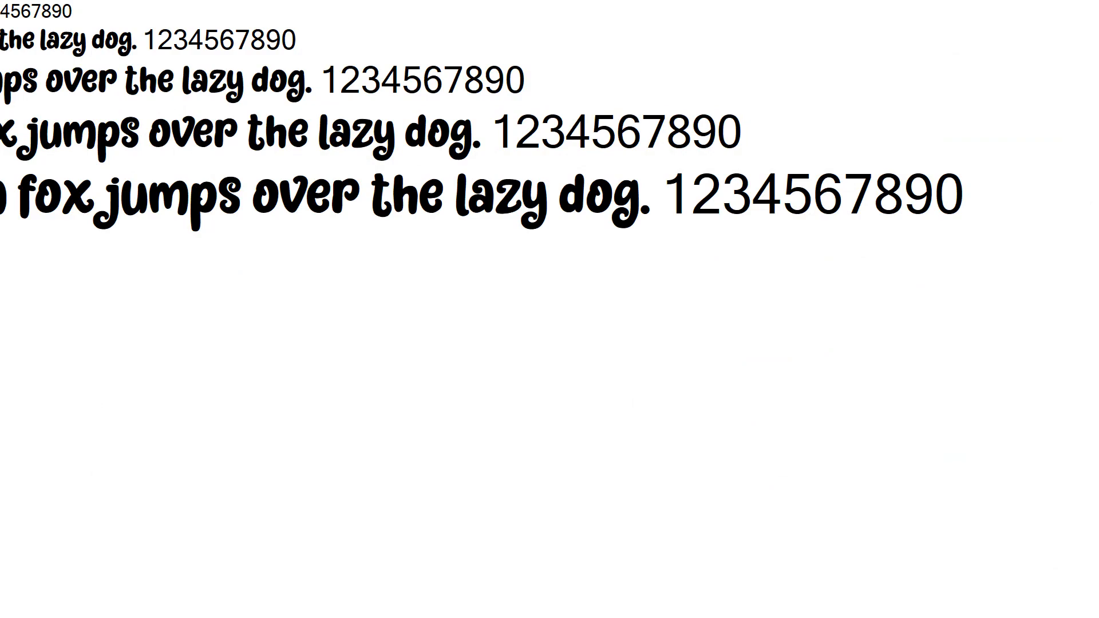
{"action": "left_click_drag", "start_coordinate": [1098, 1], "coordinate": [356, 275]}
{"action": "left_click_drag", "start_coordinate": [217, 288], "coordinate": [835, 87]}
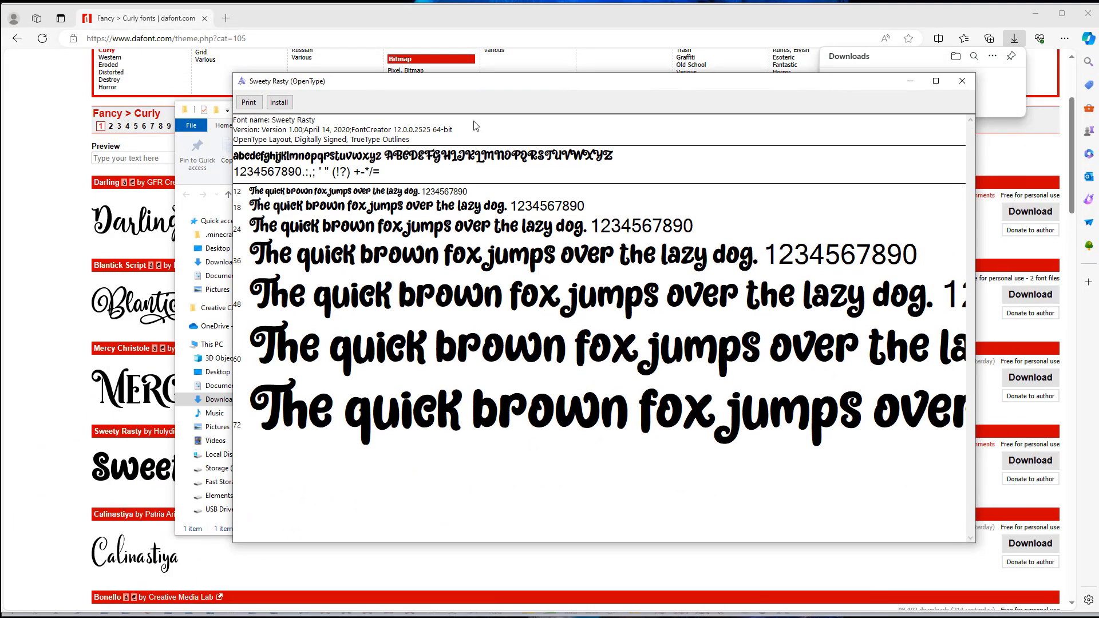
{"action": "left_click", "coordinate": [280, 103]}
{"action": "left_click", "coordinate": [910, 81]}
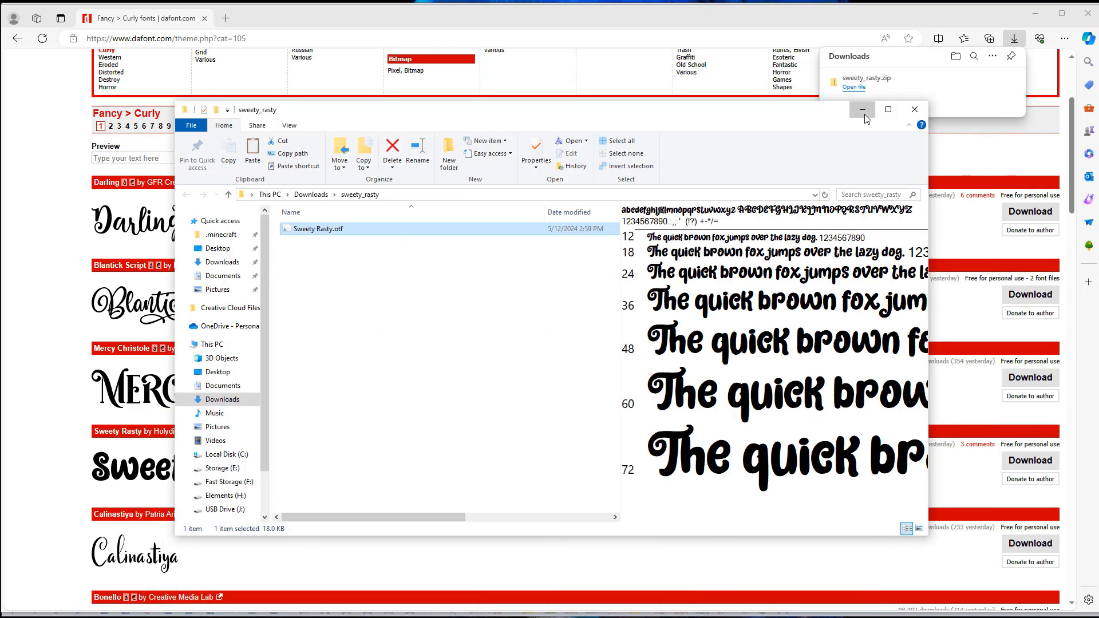
Step: Return to FTCU and create a new blank design
{"action": "left_click", "coordinate": [864, 112]}
{"action": "left_click", "coordinate": [1035, 13]}
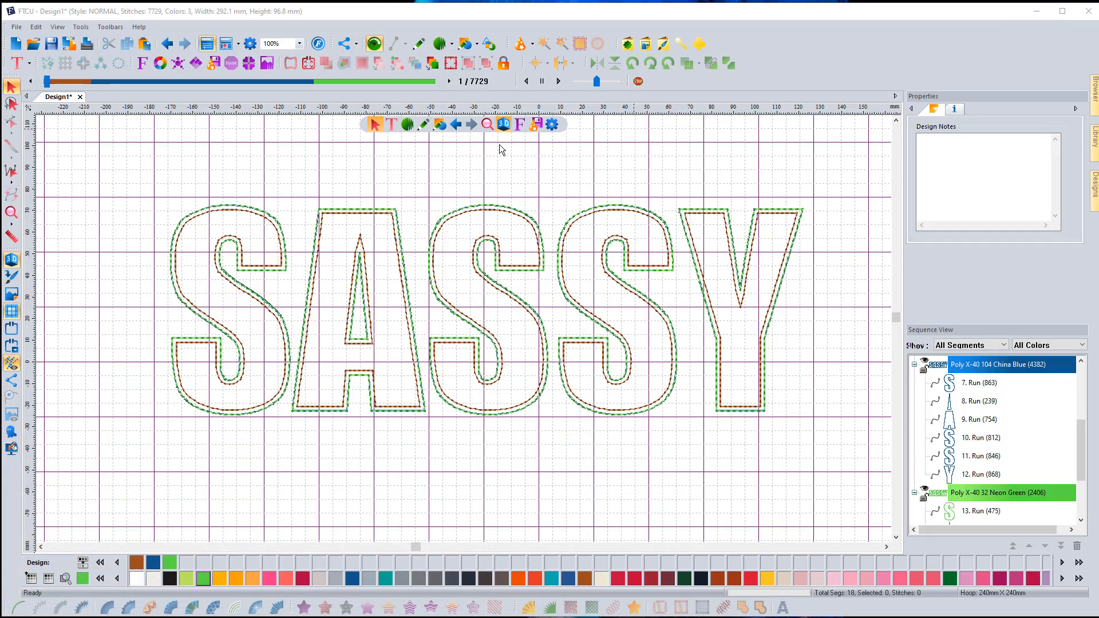
{"action": "left_click", "coordinate": [15, 44]}
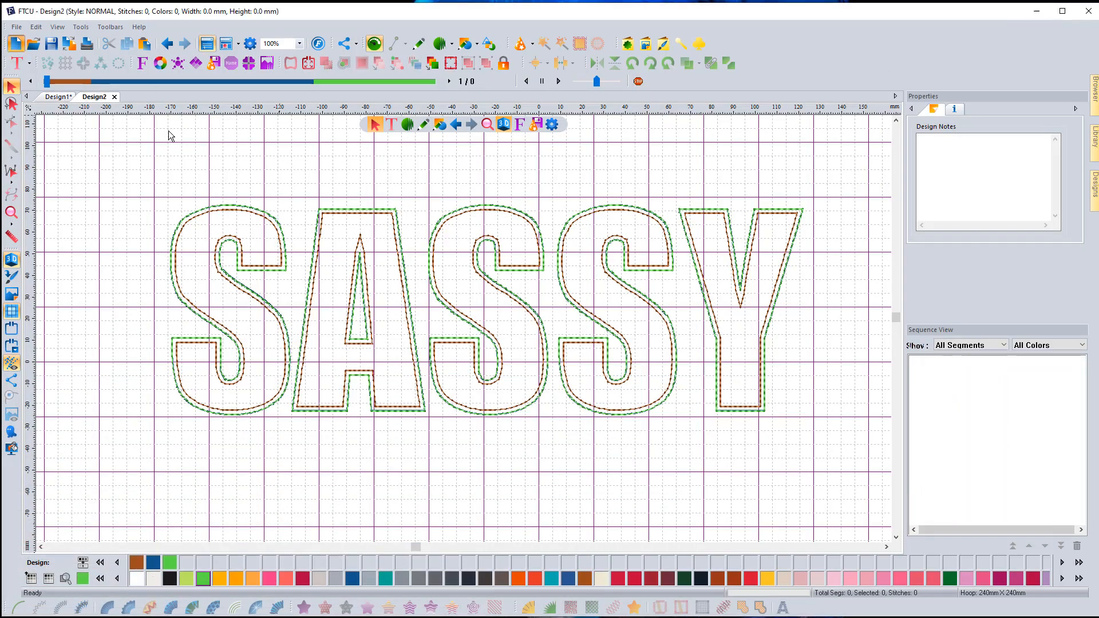
Step: Add the text SASSY as TrueType artwork using the Sweety Rasty font in Regular style
{"action": "left_click", "coordinate": [33, 64]}
{"action": "left_click", "coordinate": [102, 81]}
{"action": "left_click", "coordinate": [610, 327]}
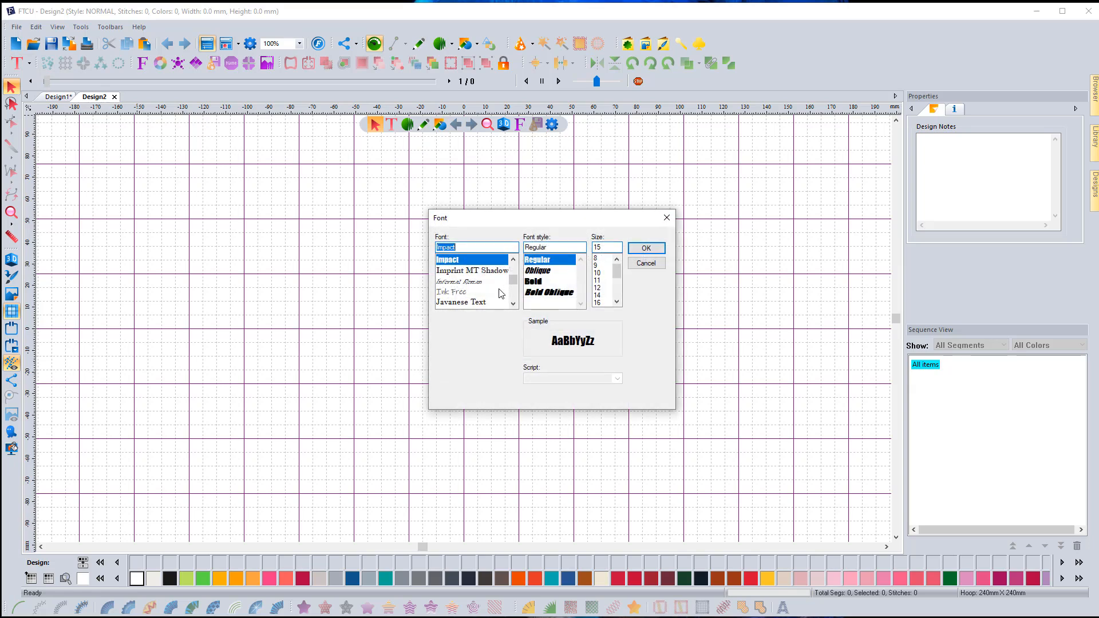
{"action": "type", "text": "sw"}
{"action": "left_click", "coordinate": [473, 260]}
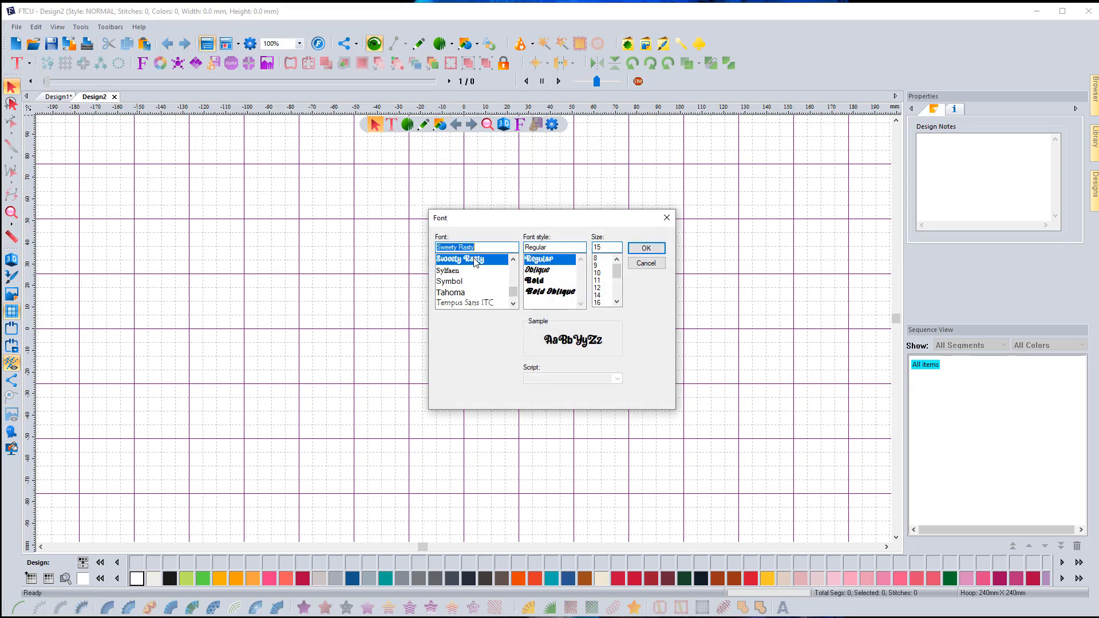
{"action": "left_click", "coordinate": [645, 247]}
{"action": "left_click", "coordinate": [579, 352]}
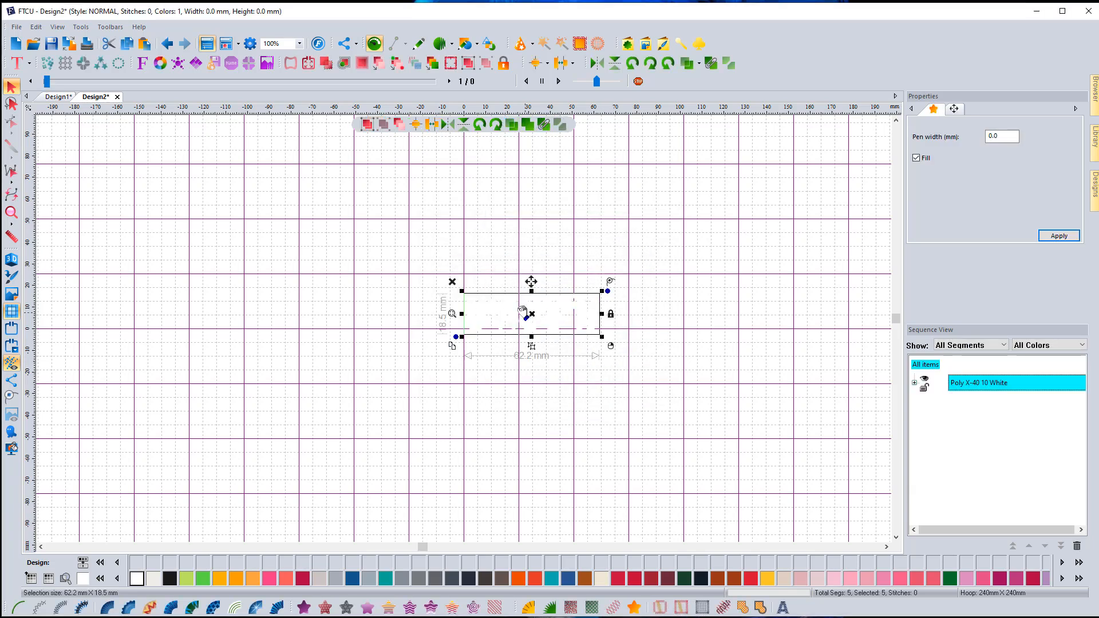
Step: Recolor the SASSY lettering Poly X-40 138 Turquoise and scale it proportionally to a width of 11.5 inches
{"action": "left_click", "coordinate": [551, 578]}
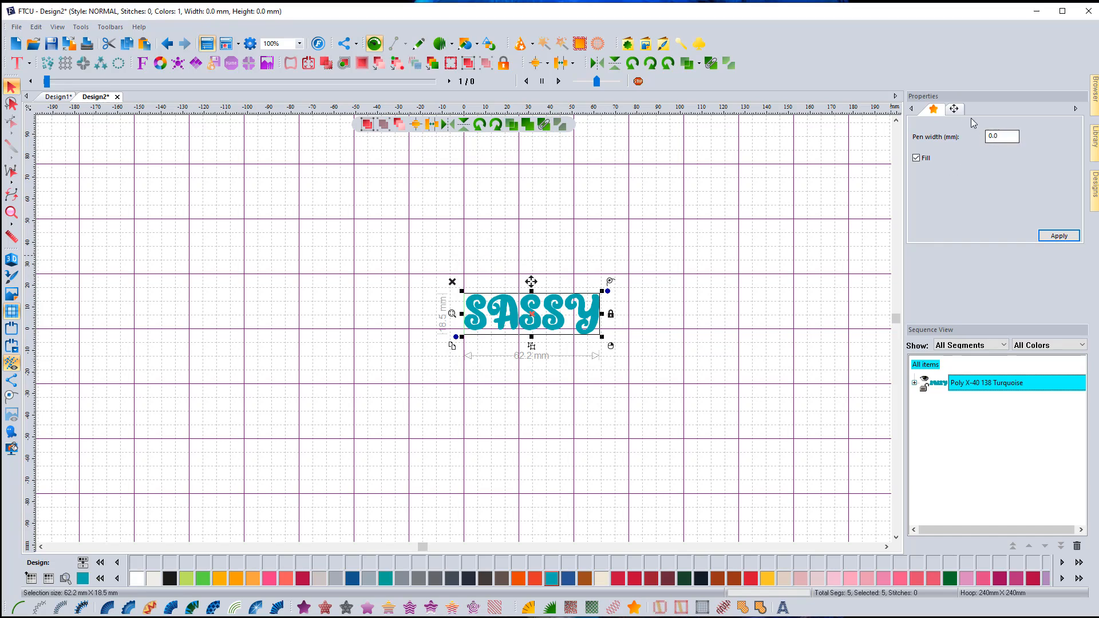
{"action": "left_click", "coordinate": [953, 109]}
{"action": "type", "text": "1."}
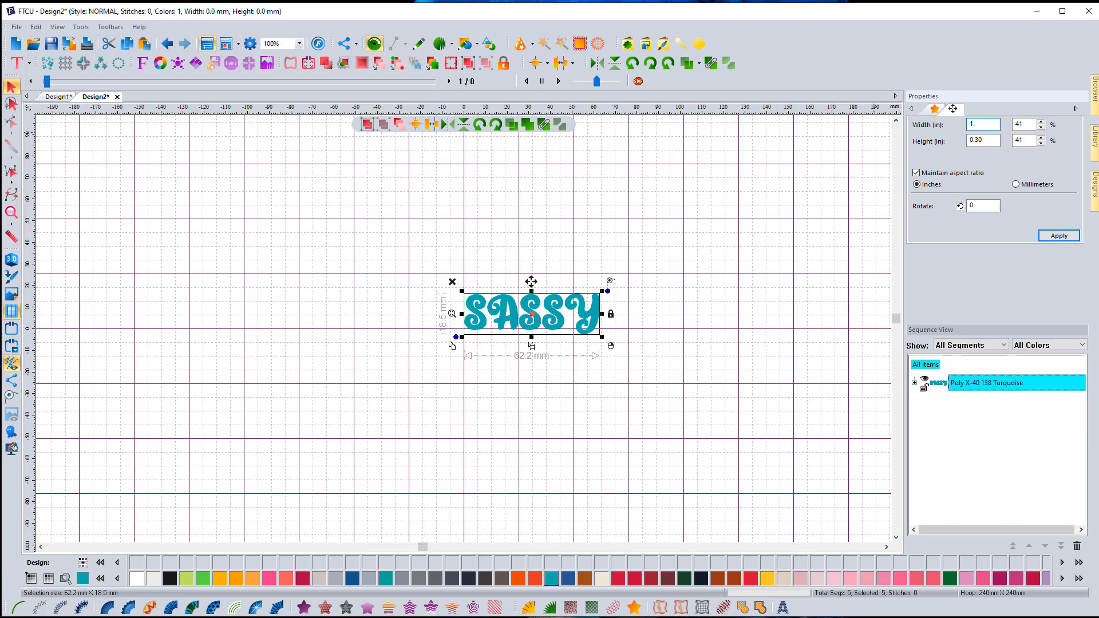
{"action": "type", "text": "1.5"}
{"action": "left_click", "coordinate": [1058, 236]}
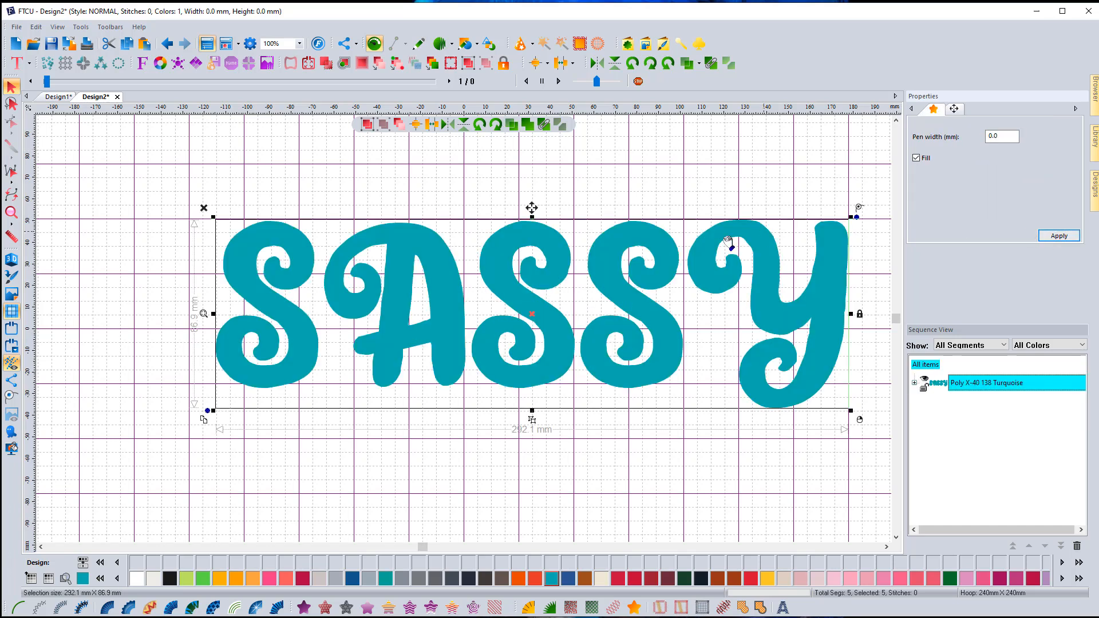
Step: Move the SASSY lettering slightly left toward the centre of the design grid
{"action": "left_click_drag", "start_coordinate": [510, 287], "coordinate": [474, 281]}
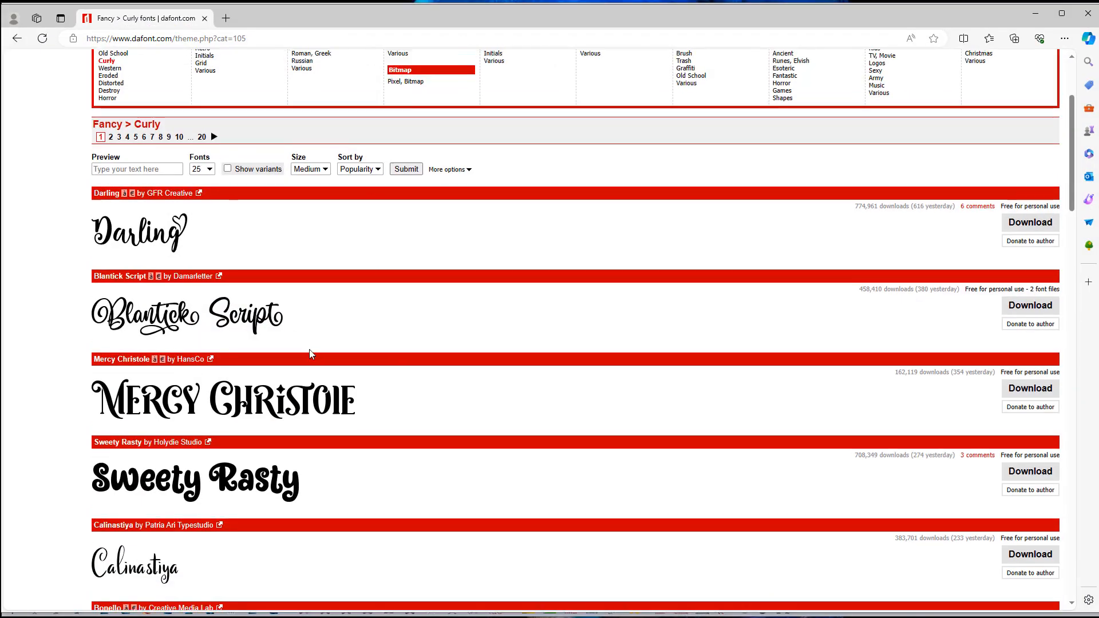
Step: Switch to the DaFont page in the browser and look through the first two pages of Curly fonts for bold, thick letterforms
{"action": "scroll", "coordinate": [315, 355], "scroll_direction": "up", "scroll_amount": 3}
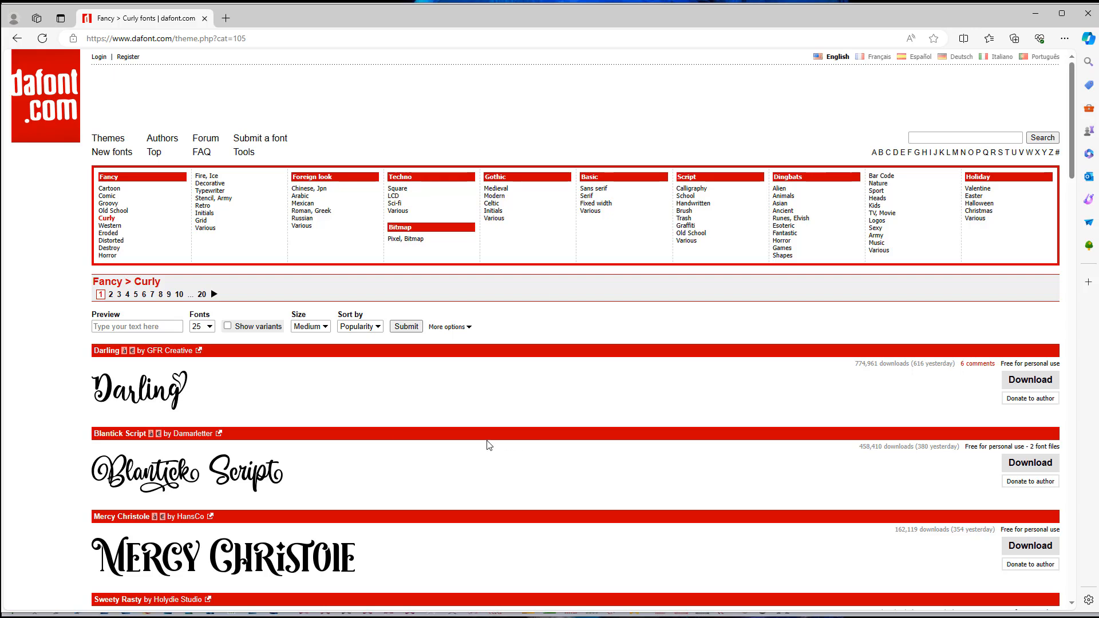
{"action": "scroll", "coordinate": [378, 426], "scroll_direction": "down", "scroll_amount": 1}
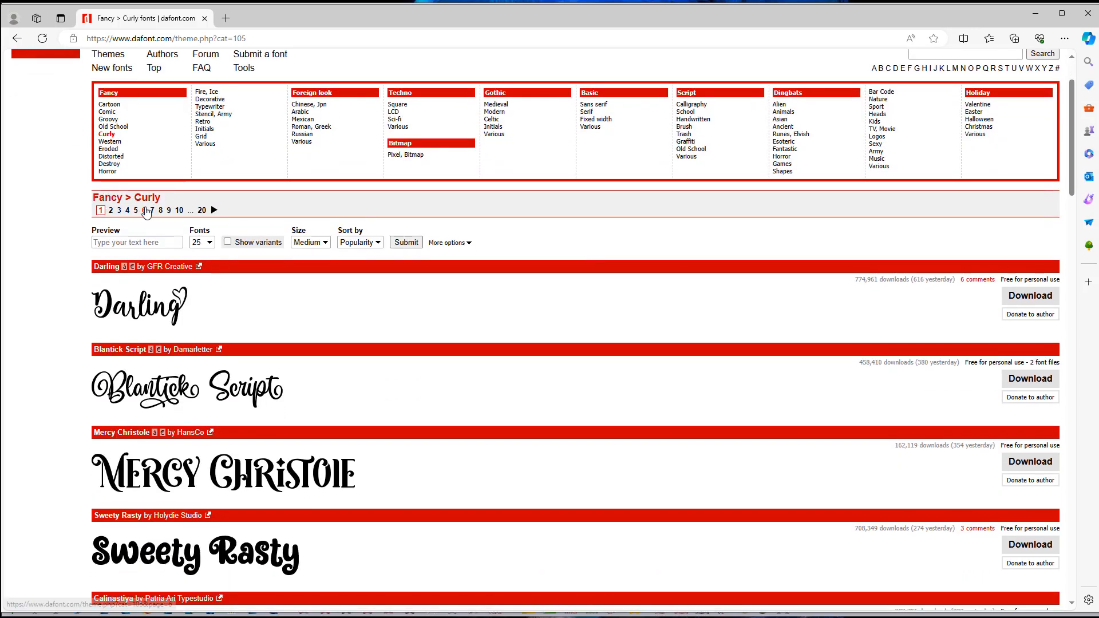
{"action": "scroll", "coordinate": [438, 353], "scroll_direction": "down", "scroll_amount": 12}
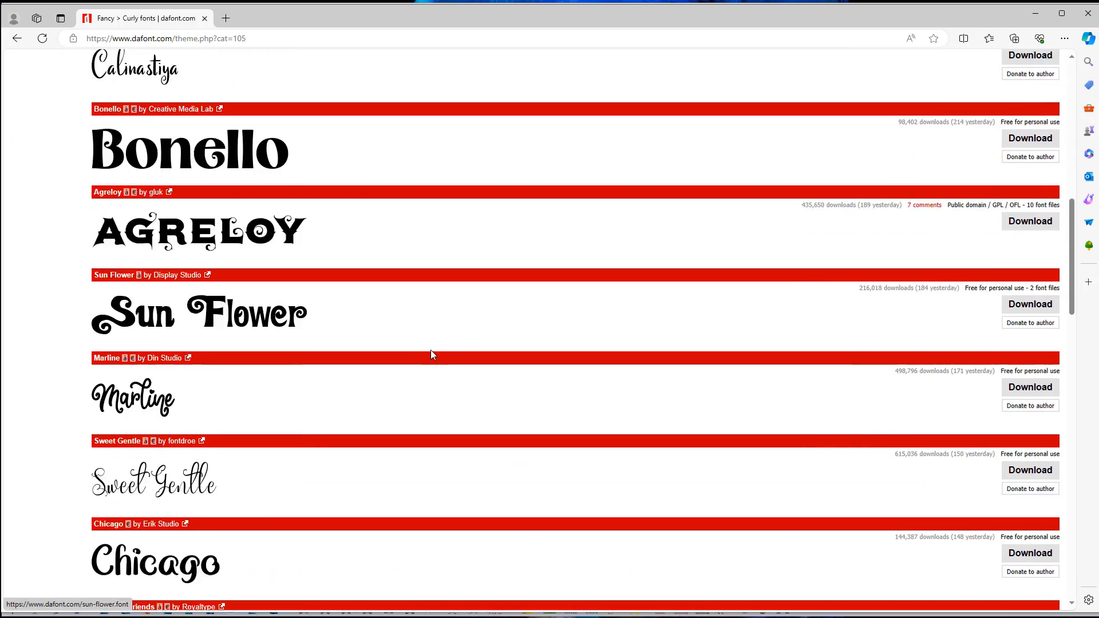
{"action": "scroll", "coordinate": [425, 354], "scroll_direction": "down", "scroll_amount": 11}
{"action": "scroll", "coordinate": [428, 353], "scroll_direction": "up", "scroll_amount": 4}
{"action": "scroll", "coordinate": [427, 353], "scroll_direction": "down", "scroll_amount": 5}
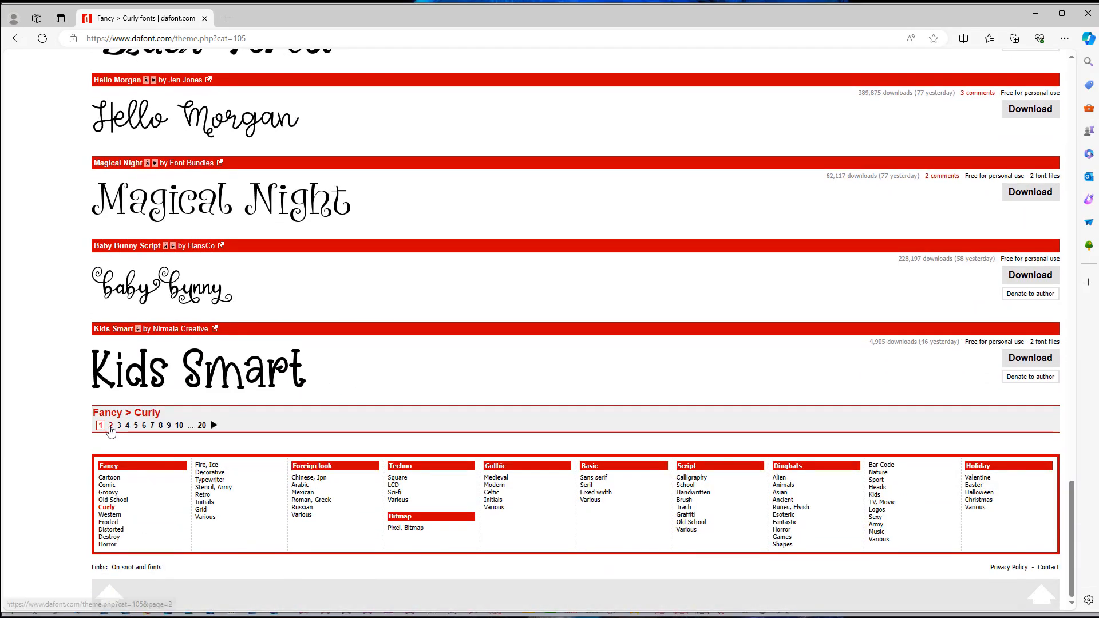
{"action": "left_click", "coordinate": [120, 433]}
{"action": "scroll", "coordinate": [337, 366], "scroll_direction": "down", "scroll_amount": 15}
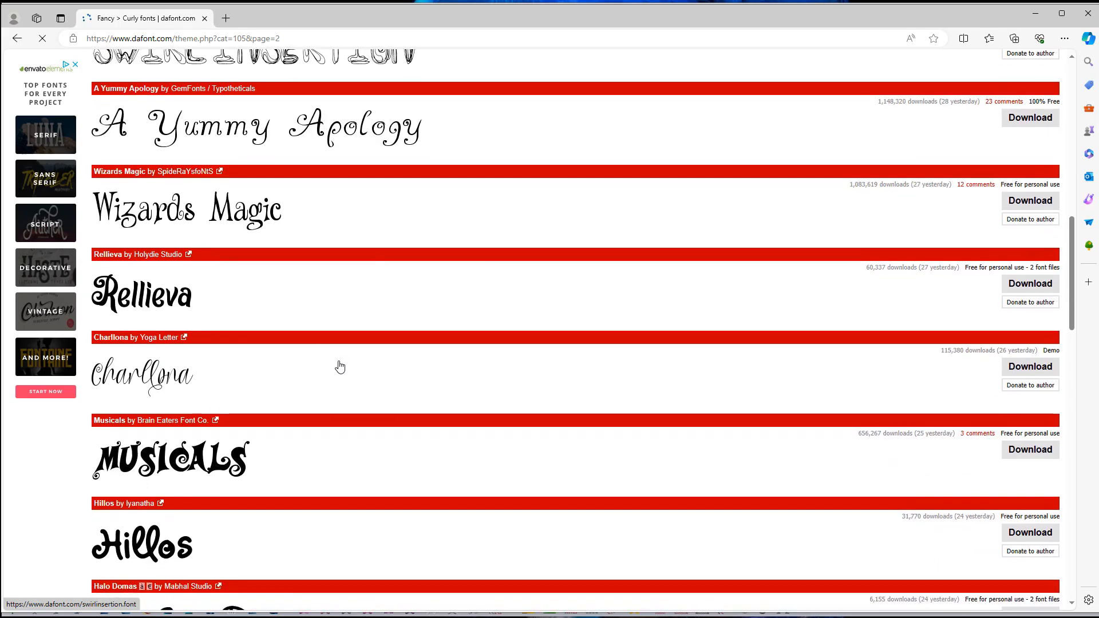
{"action": "scroll", "coordinate": [340, 367], "scroll_direction": "up", "scroll_amount": 8}
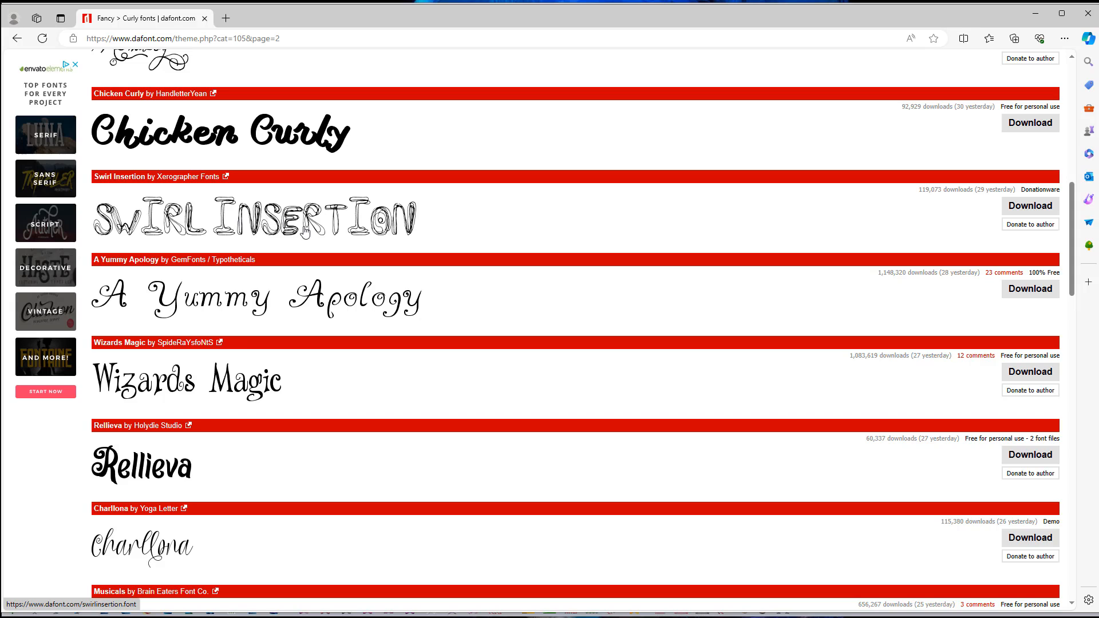
{"action": "scroll", "coordinate": [305, 231], "scroll_direction": "up", "scroll_amount": 2}
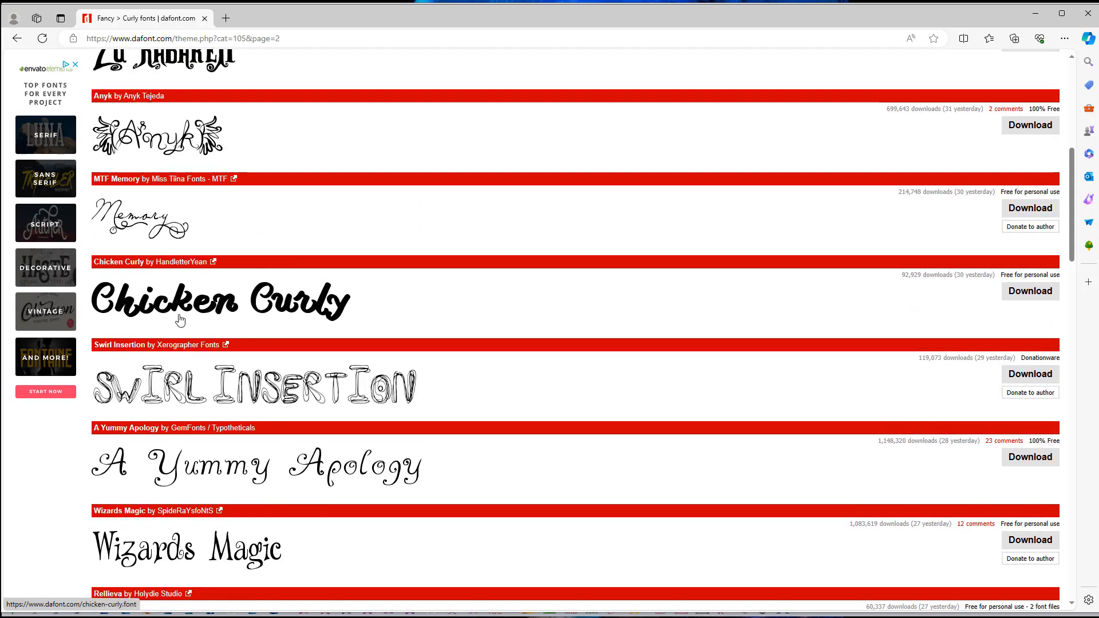
{"action": "scroll", "coordinate": [179, 319], "scroll_direction": "up", "scroll_amount": 6}
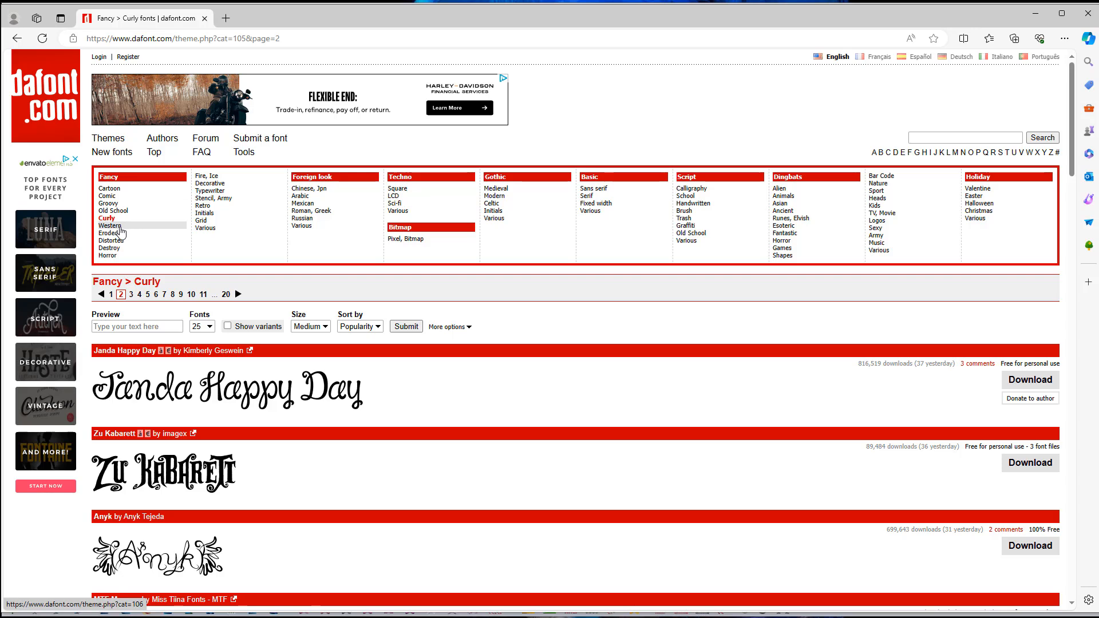
Step: Open DaFont's Western category, look through its fonts for thick lettering styles, and return to FTCU
{"action": "left_click", "coordinate": [120, 230]}
{"action": "scroll", "coordinate": [250, 304], "scroll_direction": "down", "scroll_amount": 3}
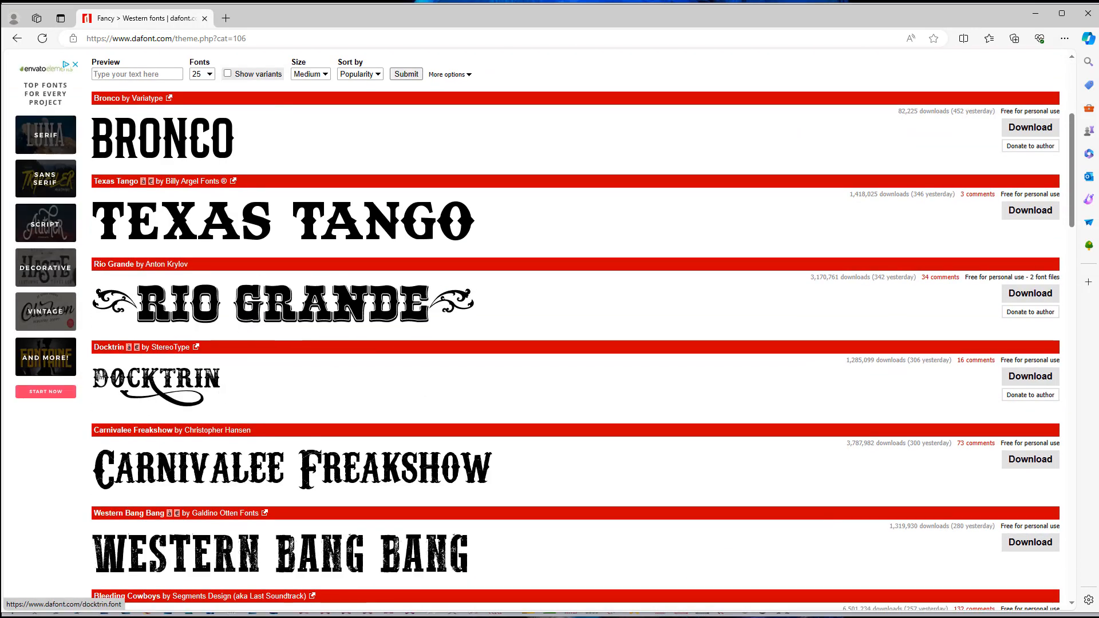
{"action": "scroll", "coordinate": [343, 369], "scroll_direction": "down", "scroll_amount": 3}
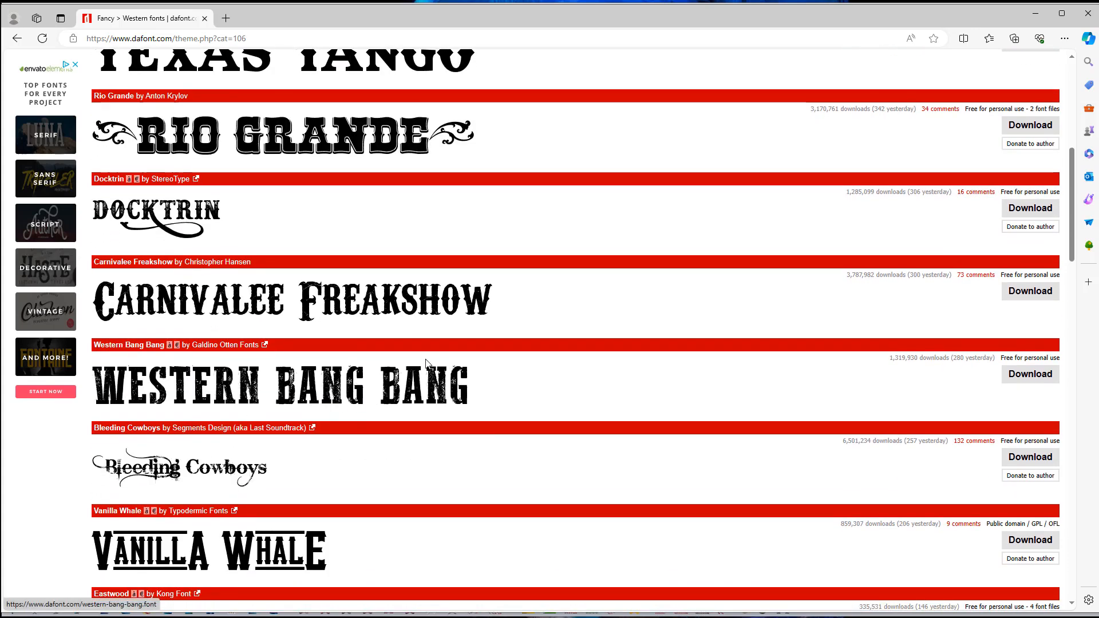
{"action": "scroll", "coordinate": [134, 546], "scroll_direction": "down", "scroll_amount": 3}
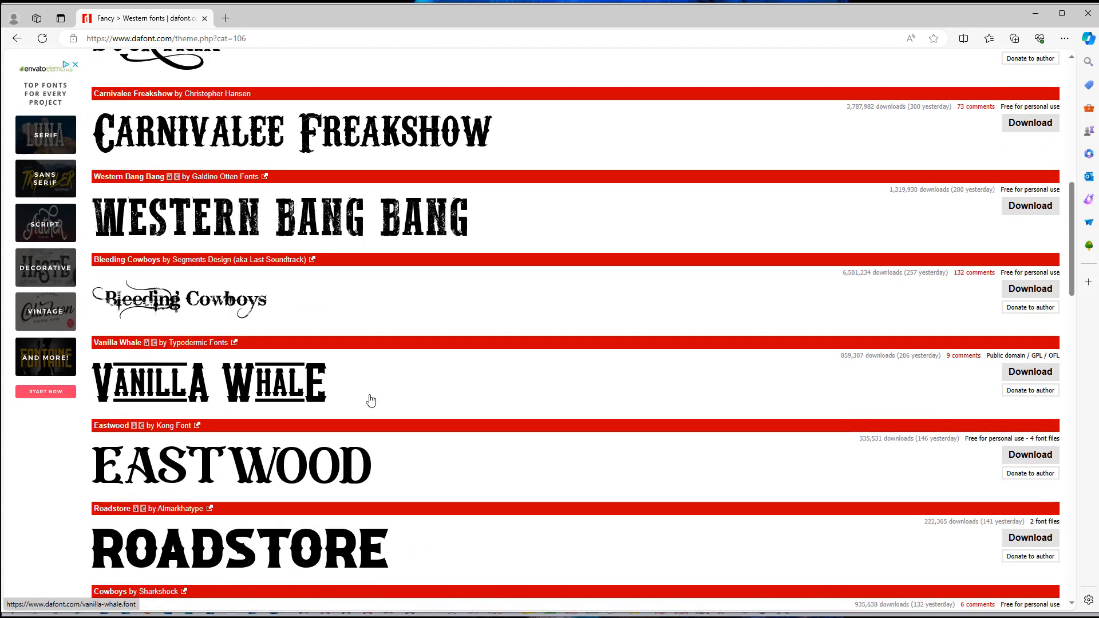
{"action": "scroll", "coordinate": [402, 439], "scroll_direction": "down", "scroll_amount": 3}
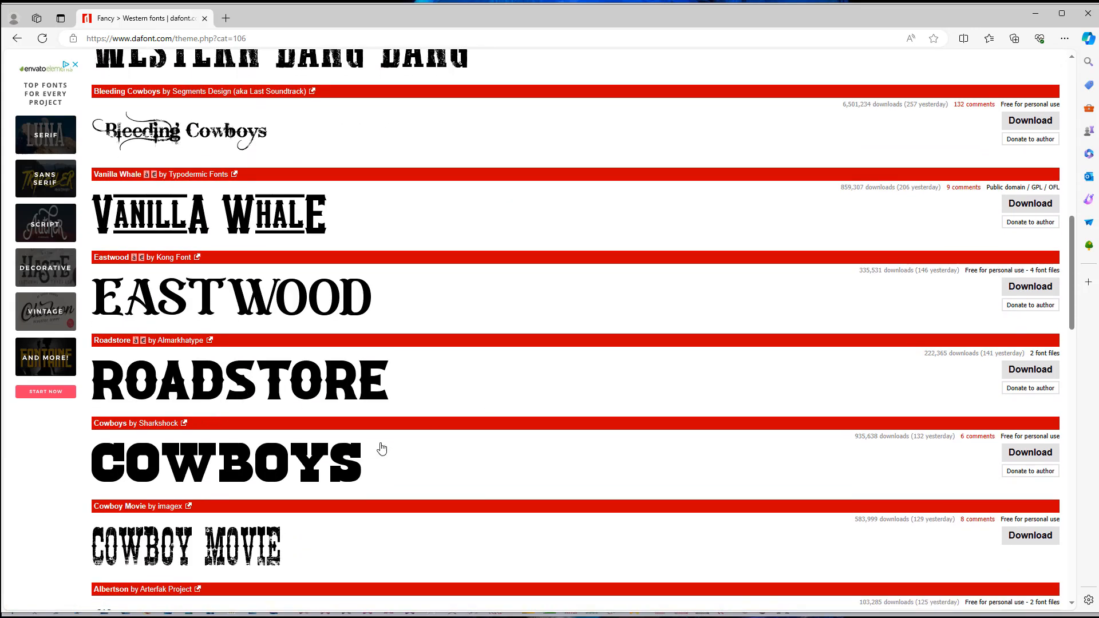
{"action": "scroll", "coordinate": [514, 416], "scroll_direction": "up", "scroll_amount": 13}
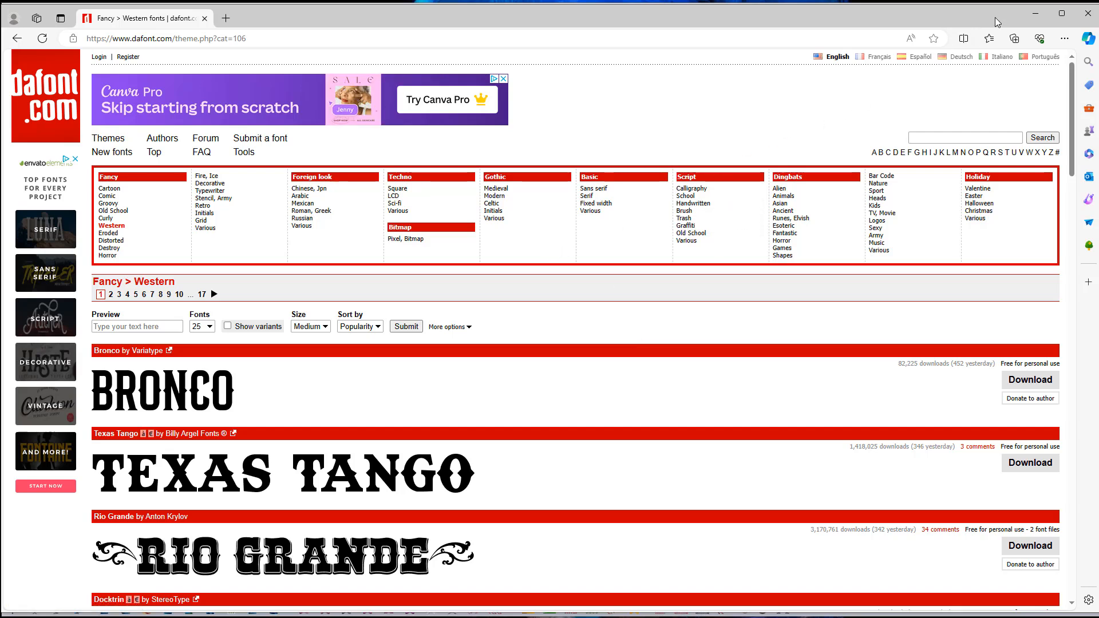
{"action": "left_click", "coordinate": [1036, 14]}
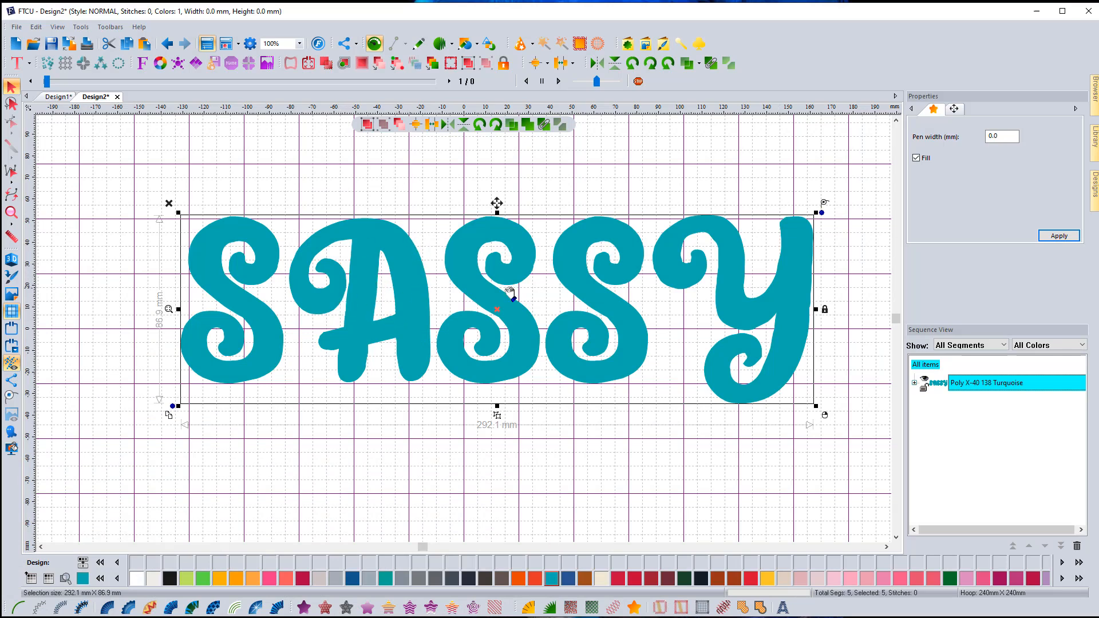
Step: Break apart the letter A artwork and remove the fill from all the SASSY artwork
{"action": "left_click", "coordinate": [389, 189]}
{"action": "left_click", "coordinate": [415, 306]}
{"action": "right_click", "coordinate": [415, 307]}
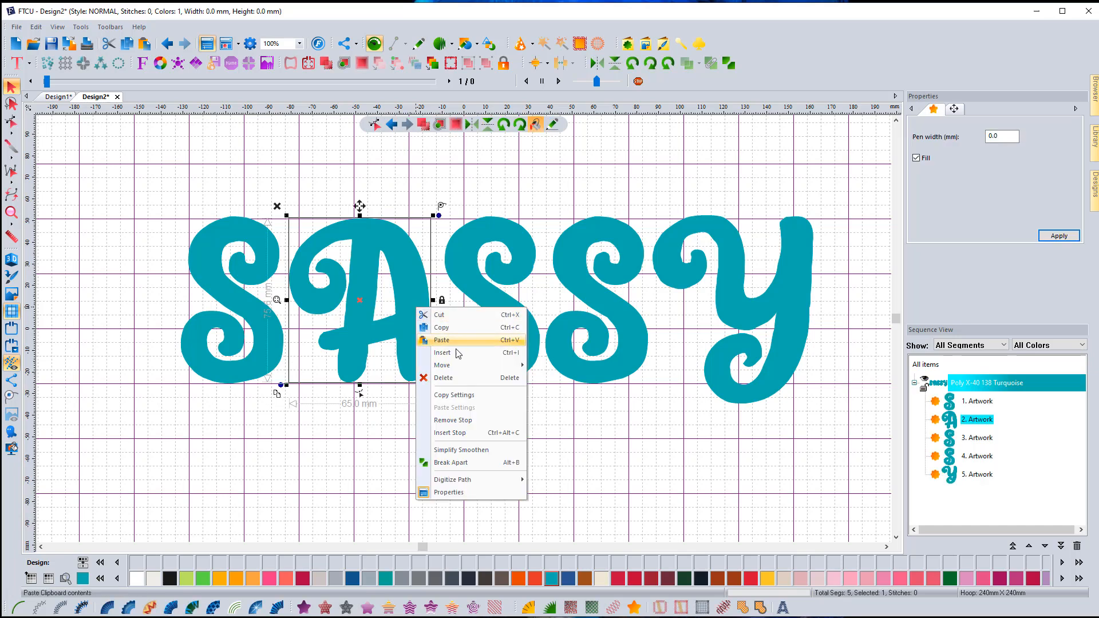
{"action": "left_click", "coordinate": [448, 465]}
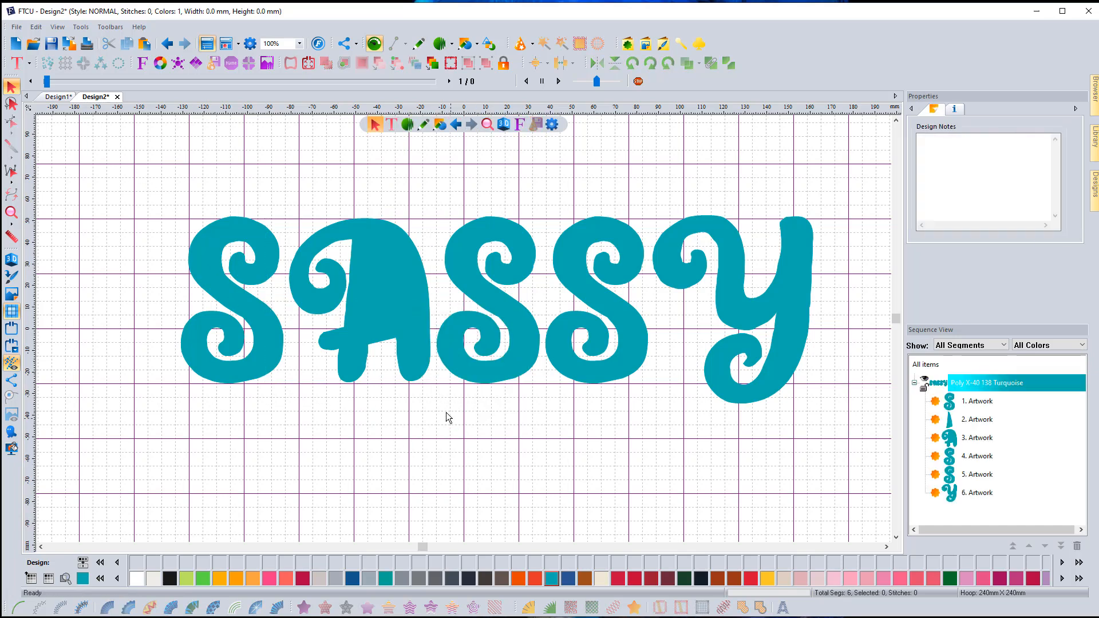
{"action": "left_click_drag", "start_coordinate": [153, 163], "coordinate": [868, 516]}
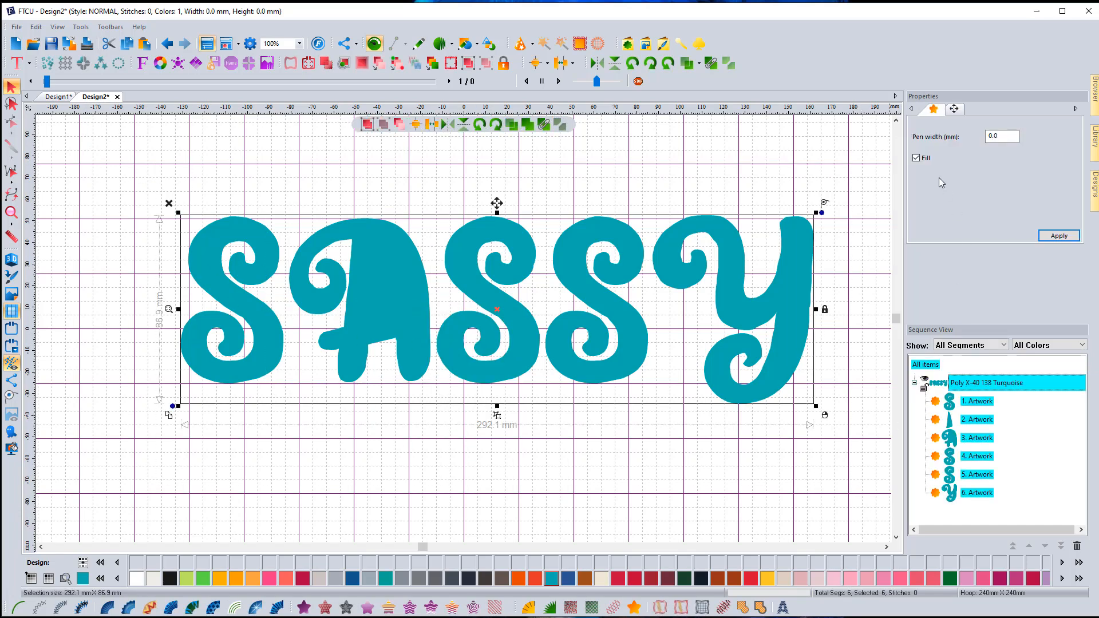
{"action": "left_click", "coordinate": [1059, 235]}
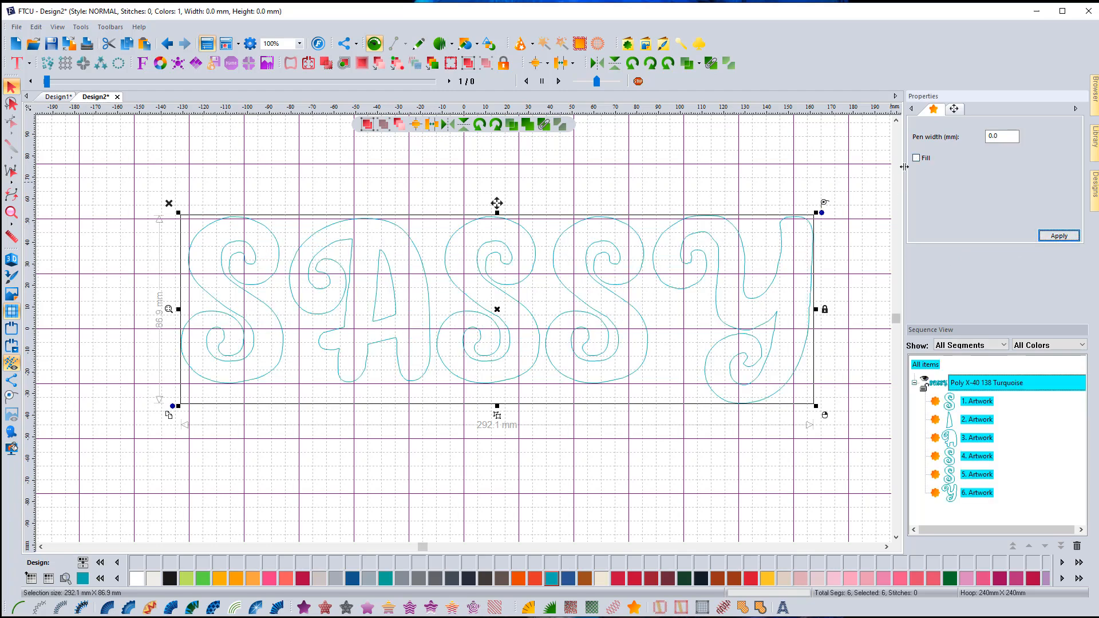
Step: Add an inside contour with 1 ripple, 2.00 mm spacing and miter corners to the five outer letter outlines, excluding the A's inner opening
{"action": "left_click", "coordinate": [980, 401]}
{"action": "left_click", "coordinate": [980, 438], "text": "ctrl"}
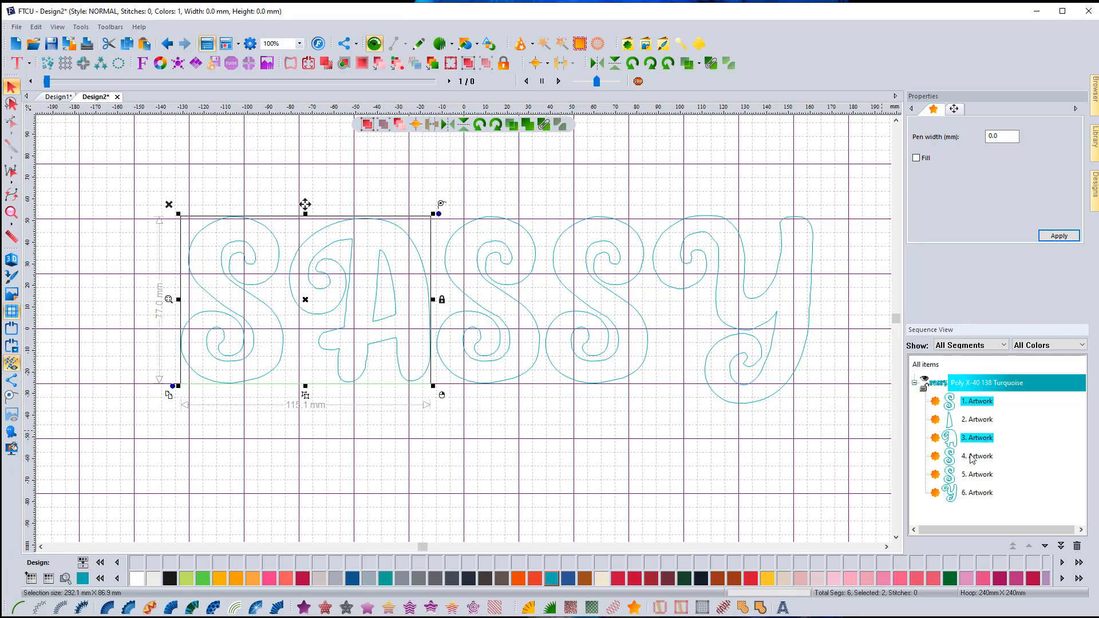
{"action": "left_click", "coordinate": [971, 456], "text": "ctrl"}
{"action": "left_click", "coordinate": [972, 474], "text": "ctrl"}
{"action": "left_click", "coordinate": [973, 492], "text": "ctrl"}
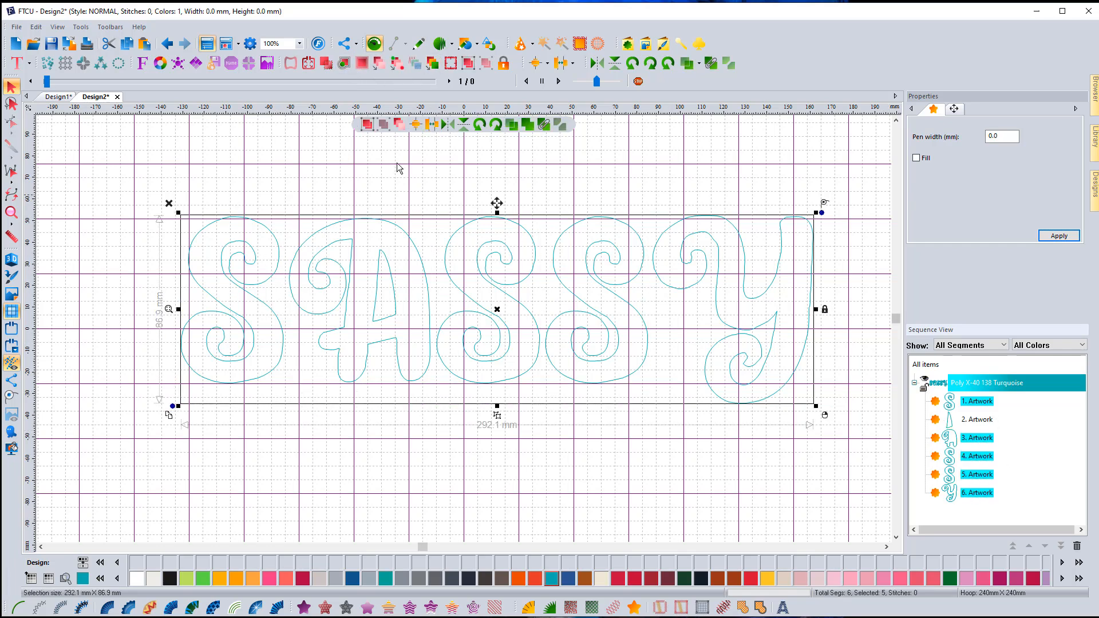
{"action": "left_click", "coordinate": [361, 63]}
{"action": "left_click", "coordinate": [482, 293]}
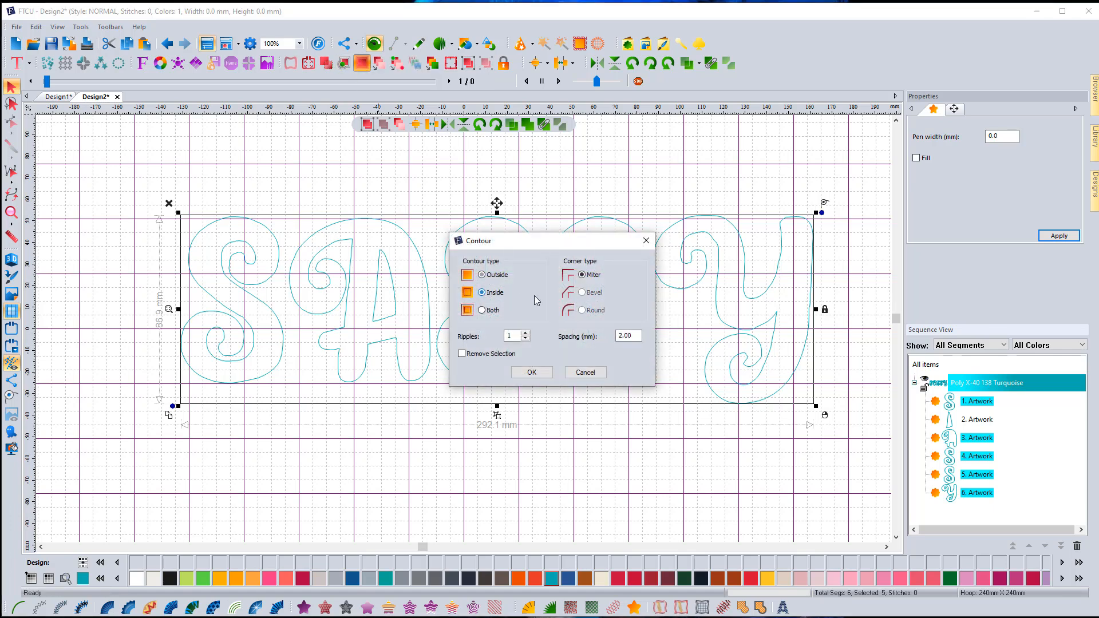
{"action": "left_click", "coordinate": [531, 372]}
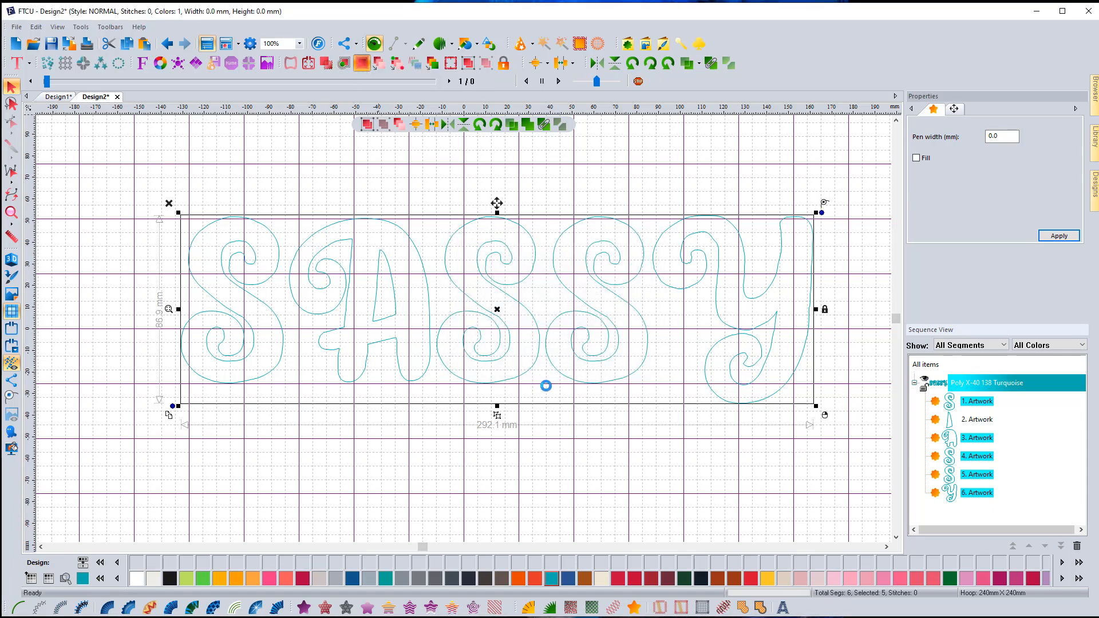
Step: Add an outside contour to the inner opening of the letter A
{"action": "left_click", "coordinate": [973, 424]}
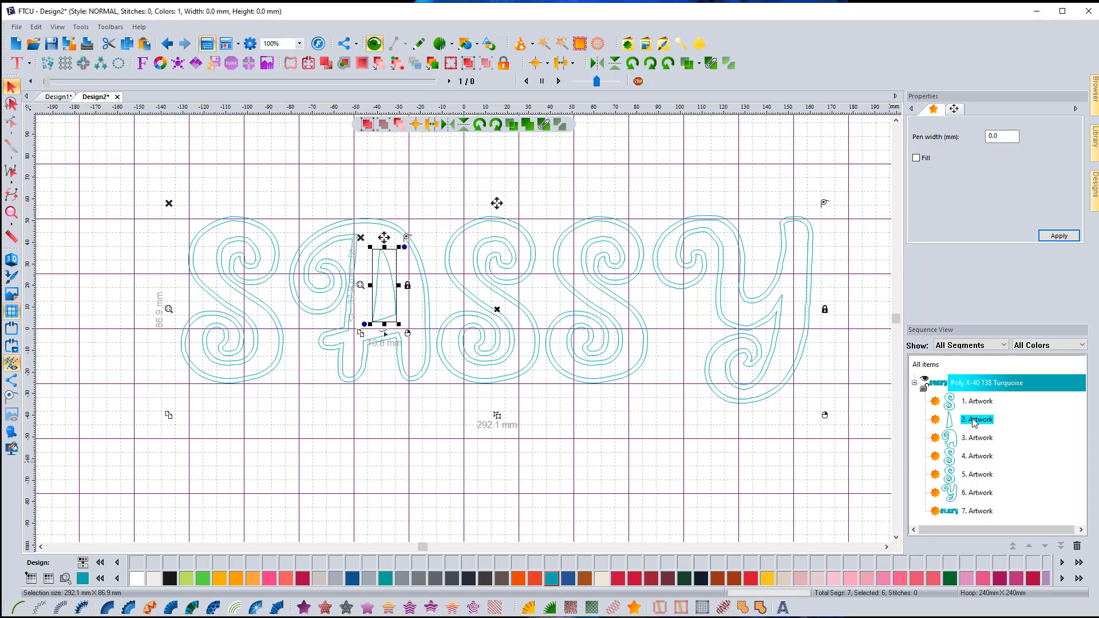
{"action": "left_click", "coordinate": [362, 63]}
{"action": "left_click", "coordinate": [483, 275]}
{"action": "left_click", "coordinate": [531, 372]}
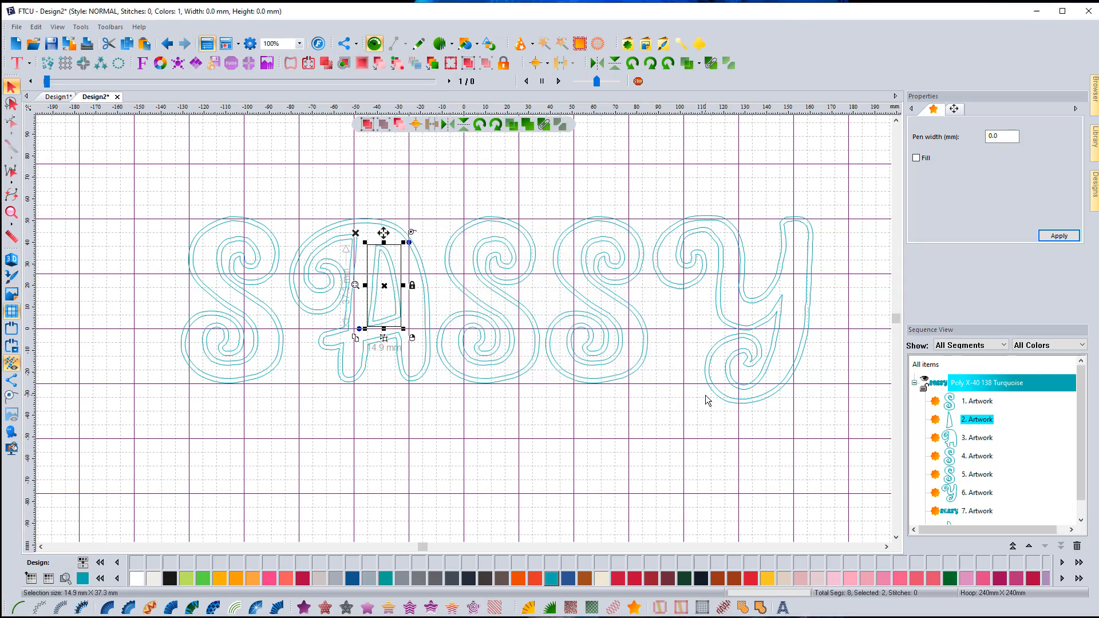
{"action": "left_click", "coordinate": [604, 444]}
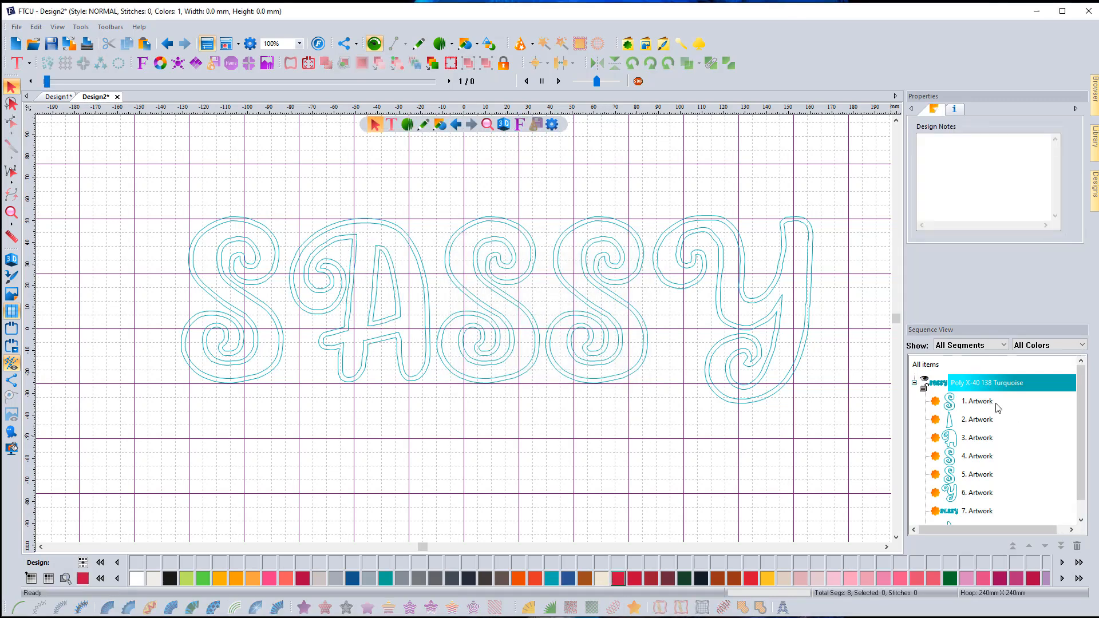
Step: Recolor the letter contour and the A-opening contour Poly X-40 304 Pink Gaize
{"action": "scroll", "coordinate": [992, 408], "scroll_direction": "down", "scroll_amount": 1}
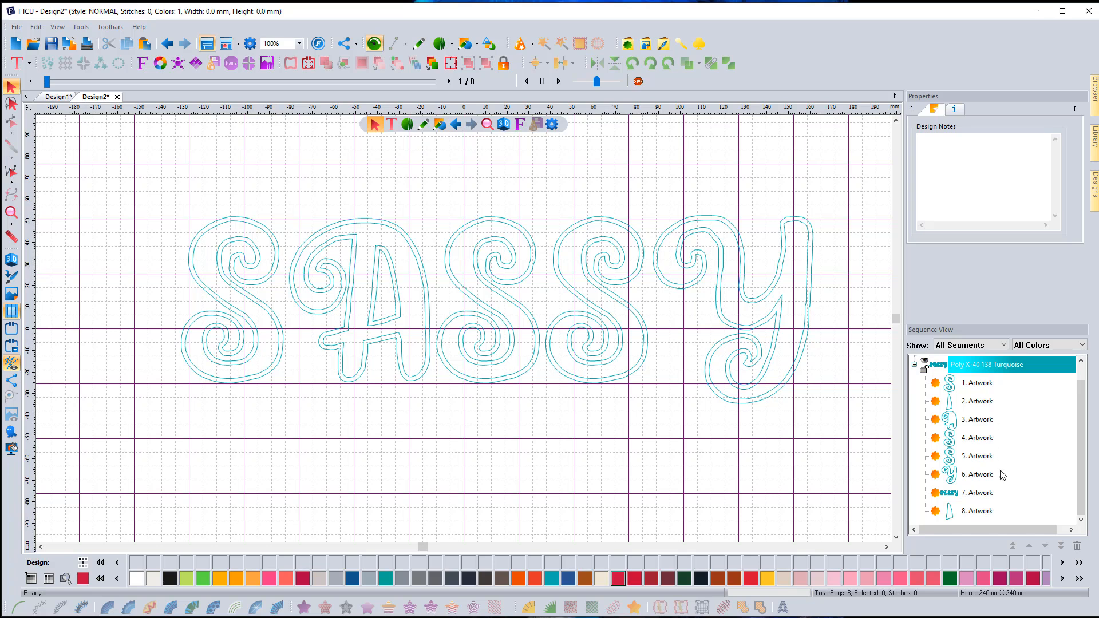
{"action": "left_click", "coordinate": [975, 496]}
{"action": "left_click", "coordinate": [979, 510], "text": "shift"}
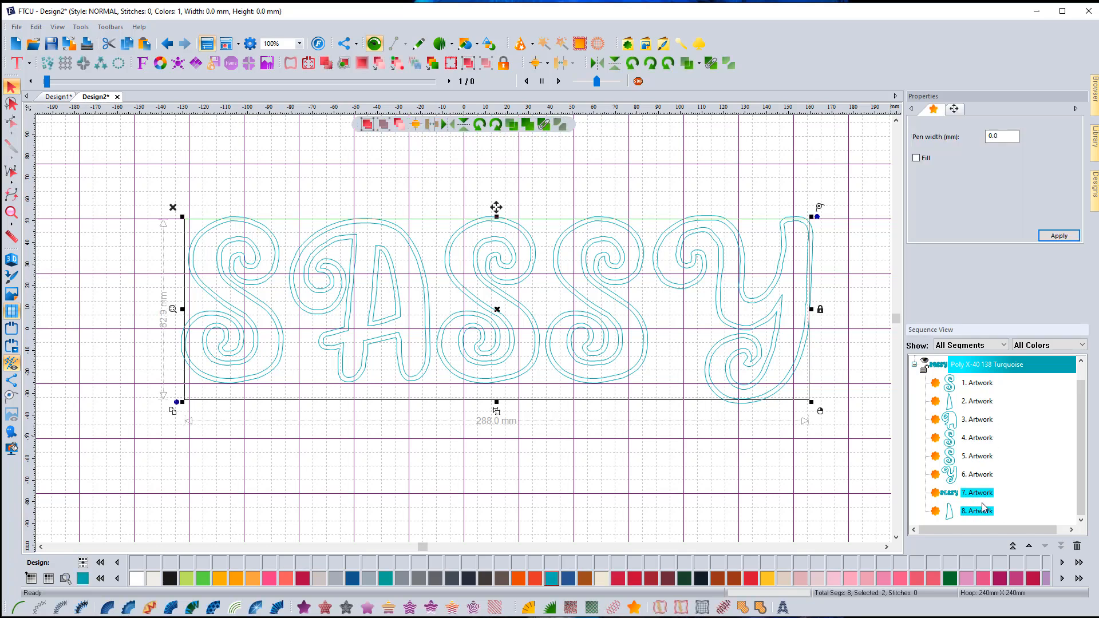
{"action": "left_click", "coordinate": [833, 578]}
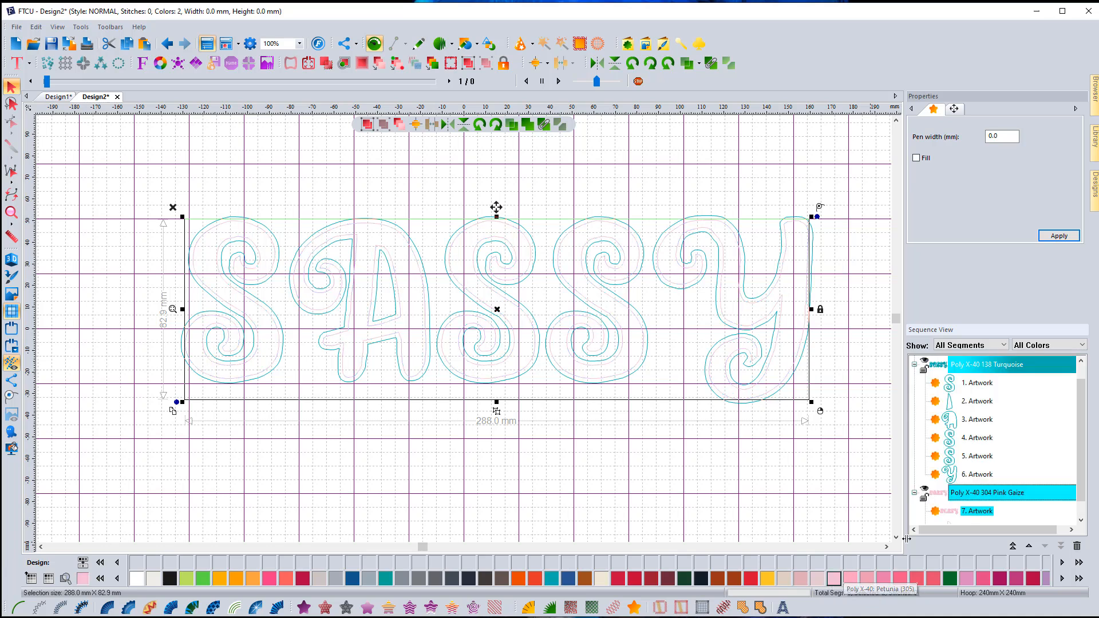
Step: Break apart the combined pink letter contour into separate artwork pieces and check them in the sequence
{"action": "right_click", "coordinate": [984, 496]}
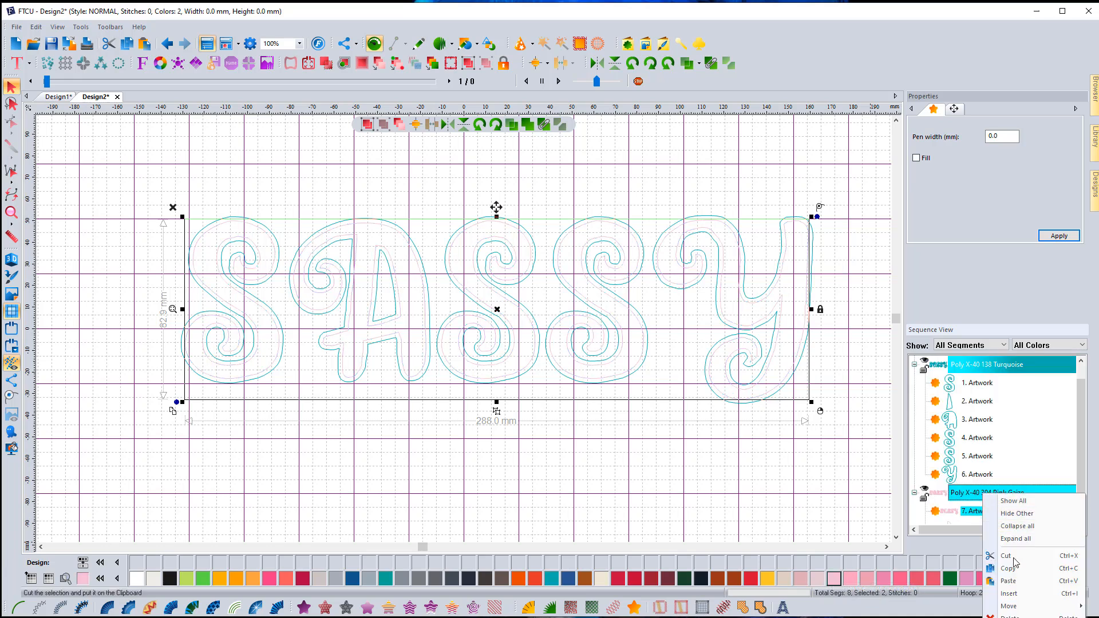
{"action": "left_click", "coordinate": [973, 510]}
{"action": "right_click", "coordinate": [973, 510]}
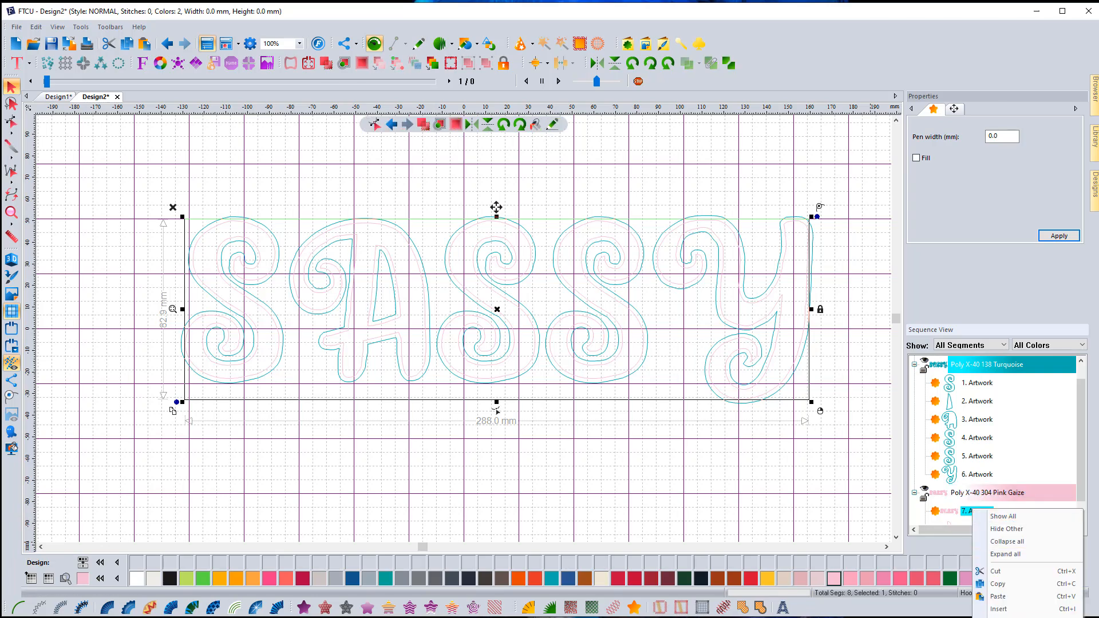
{"action": "left_click", "coordinate": [951, 512]}
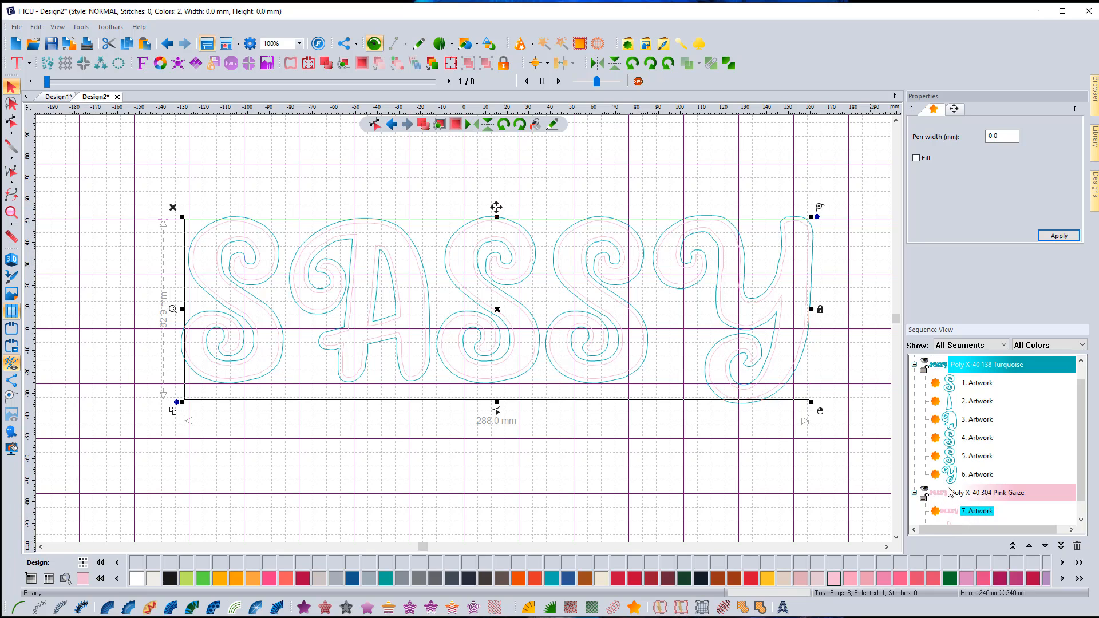
{"action": "right_click", "coordinate": [949, 511]}
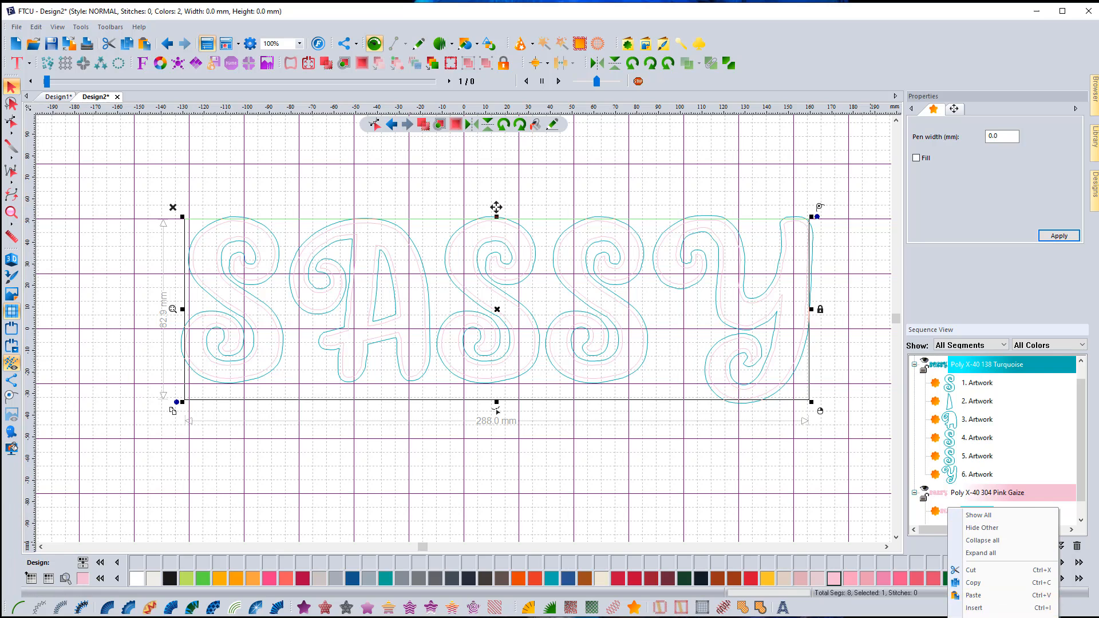
{"action": "left_click", "coordinate": [973, 617]}
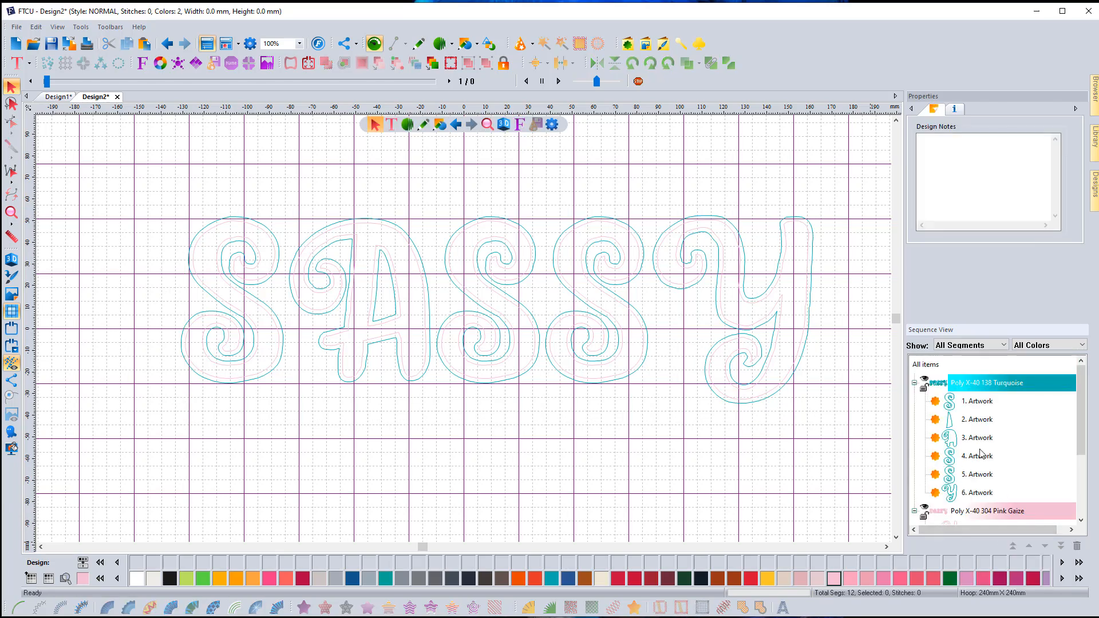
{"action": "scroll", "coordinate": [980, 453], "scroll_direction": "down", "scroll_amount": 2}
{"action": "scroll", "coordinate": [995, 460], "scroll_direction": "up", "scroll_amount": 2}
{"action": "scroll", "coordinate": [1000, 460], "scroll_direction": "down", "scroll_amount": 1}
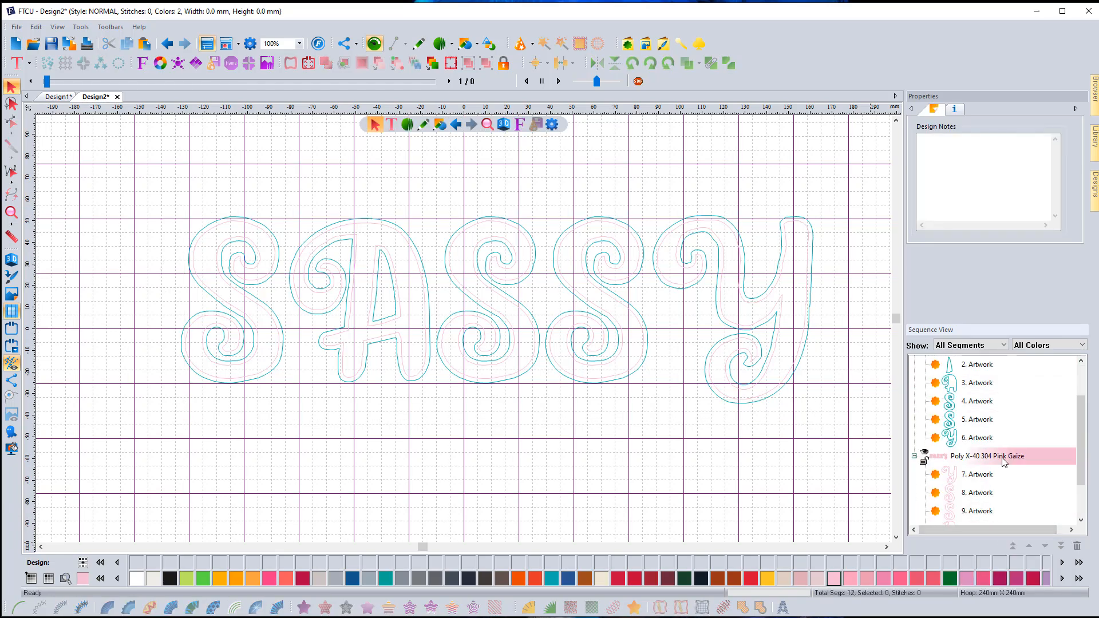
Step: Move the Poly X-40 304 Pink Gaize contour group to the start of the sequence and convert it to single run stitches
{"action": "left_click", "coordinate": [1008, 458]}
{"action": "right_click", "coordinate": [1008, 461]}
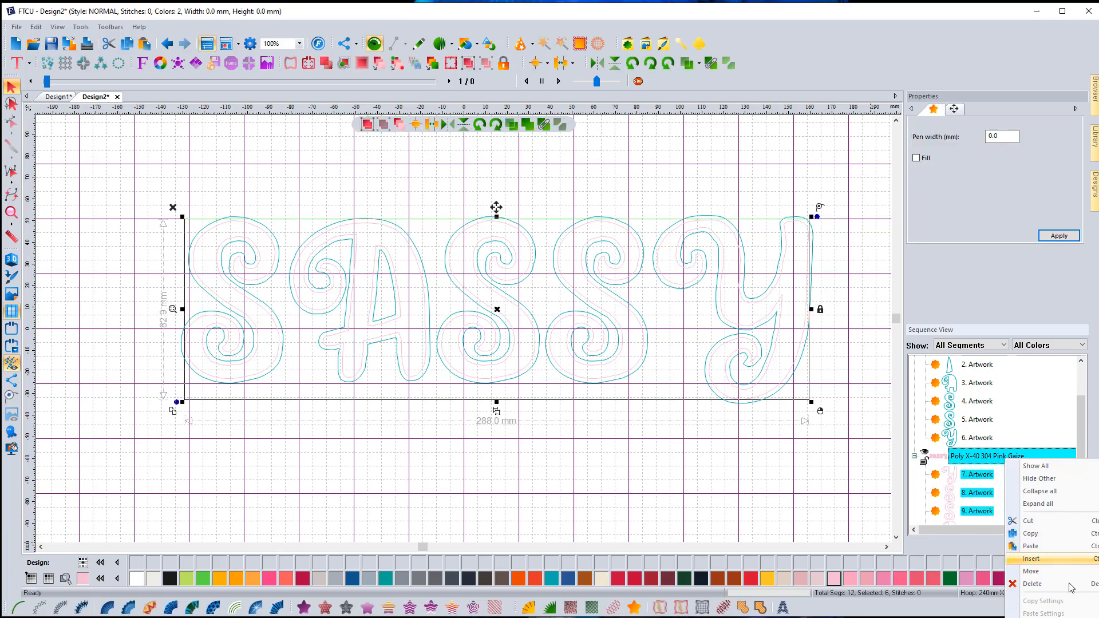
{"action": "right_click", "coordinate": [935, 450]}
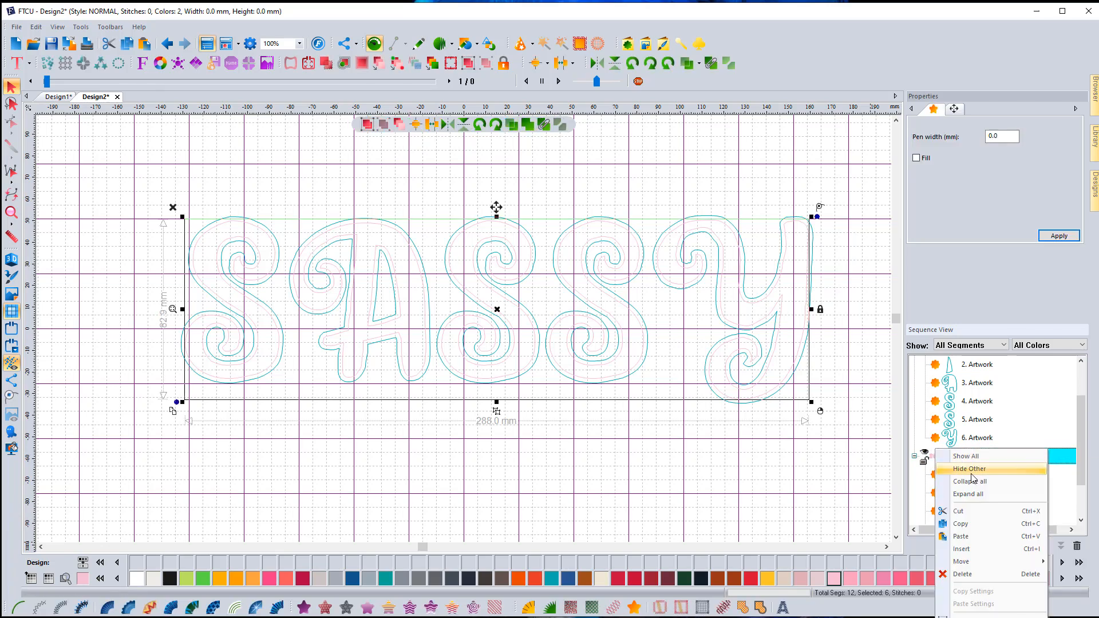
{"action": "mouse_move", "coordinate": [978, 559]}
{"action": "left_click", "coordinate": [1070, 562]}
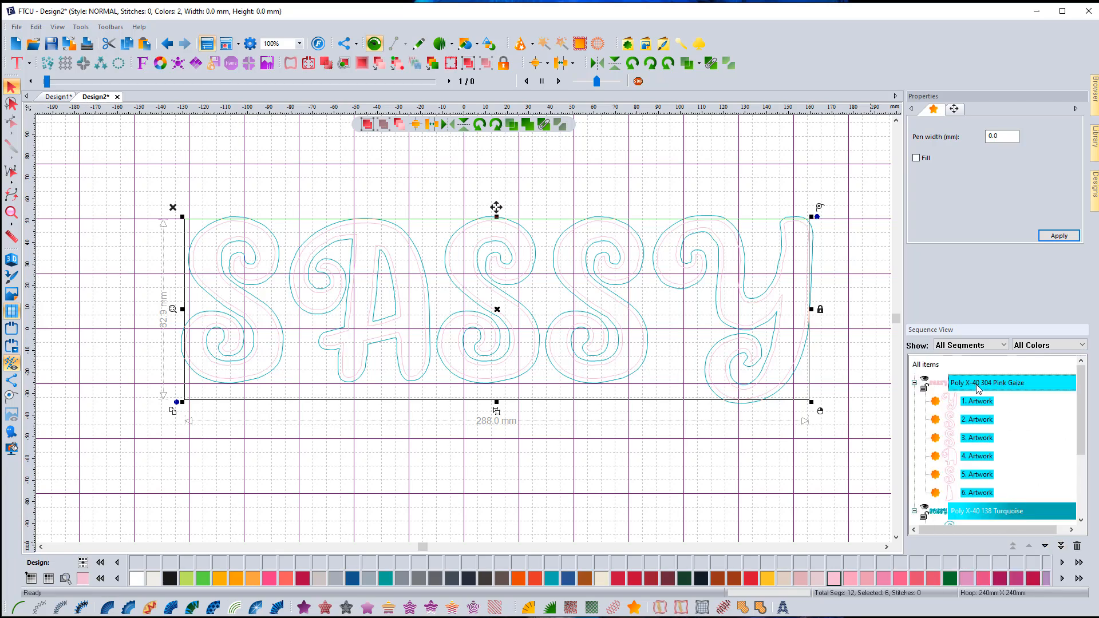
{"action": "left_click", "coordinate": [16, 605]}
Step: Duplicate the turquoise letter artwork group and recolor the copy Poly X-40 32 Neon Green
{"action": "scroll", "coordinate": [986, 410], "scroll_direction": "down", "scroll_amount": 2}
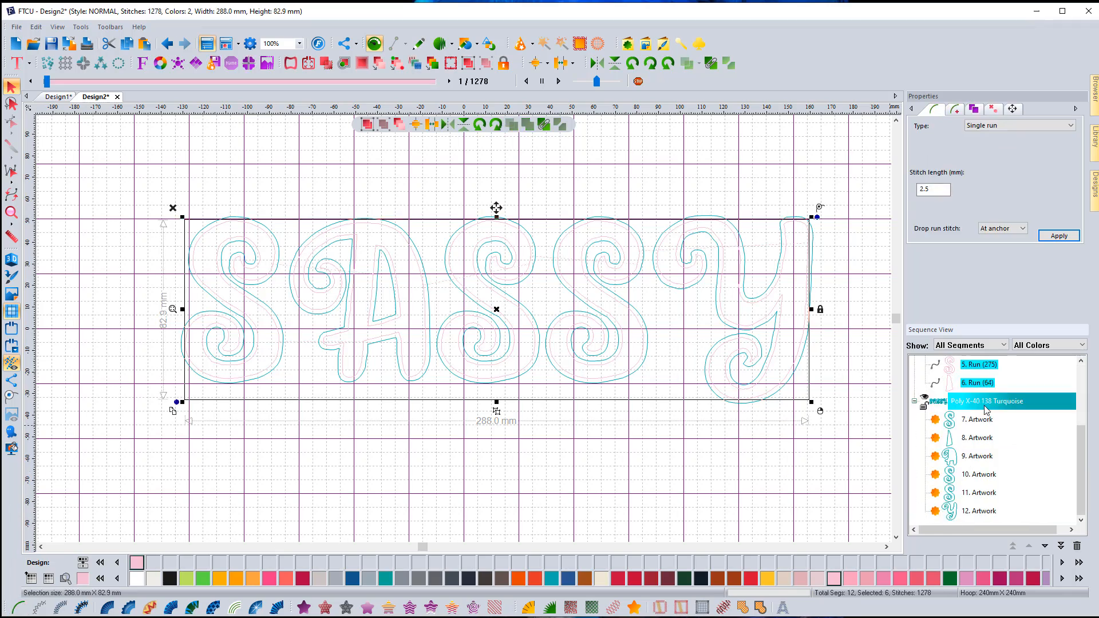
{"action": "left_click", "coordinate": [985, 405]}
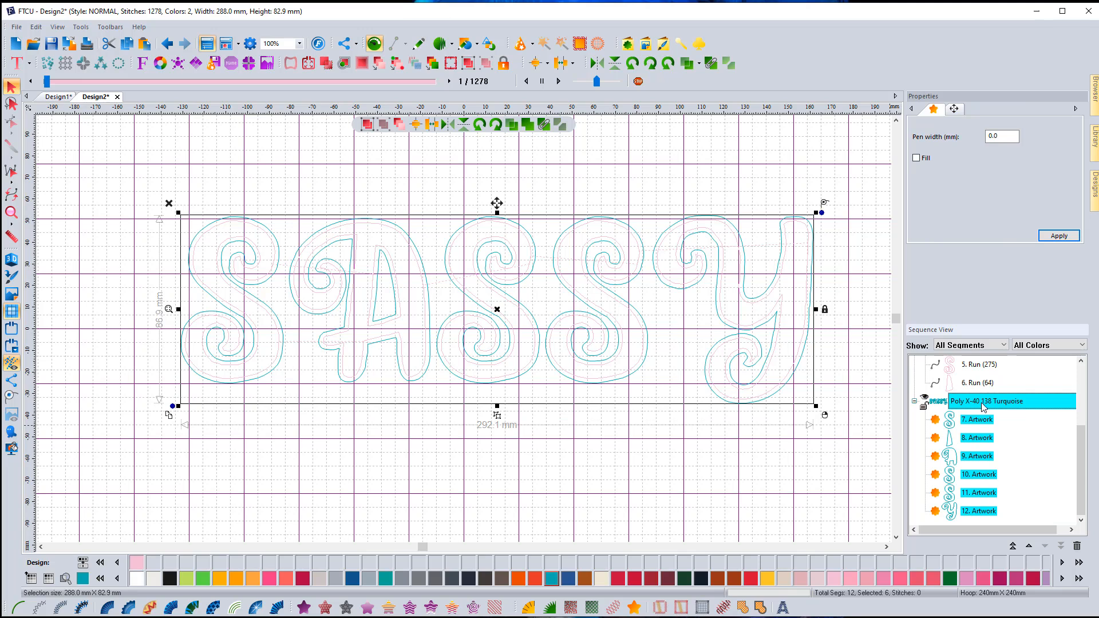
{"action": "right_click", "coordinate": [981, 404]}
{"action": "left_click", "coordinate": [1003, 476]}
{"action": "right_click", "coordinate": [971, 404]}
{"action": "left_click", "coordinate": [995, 488]}
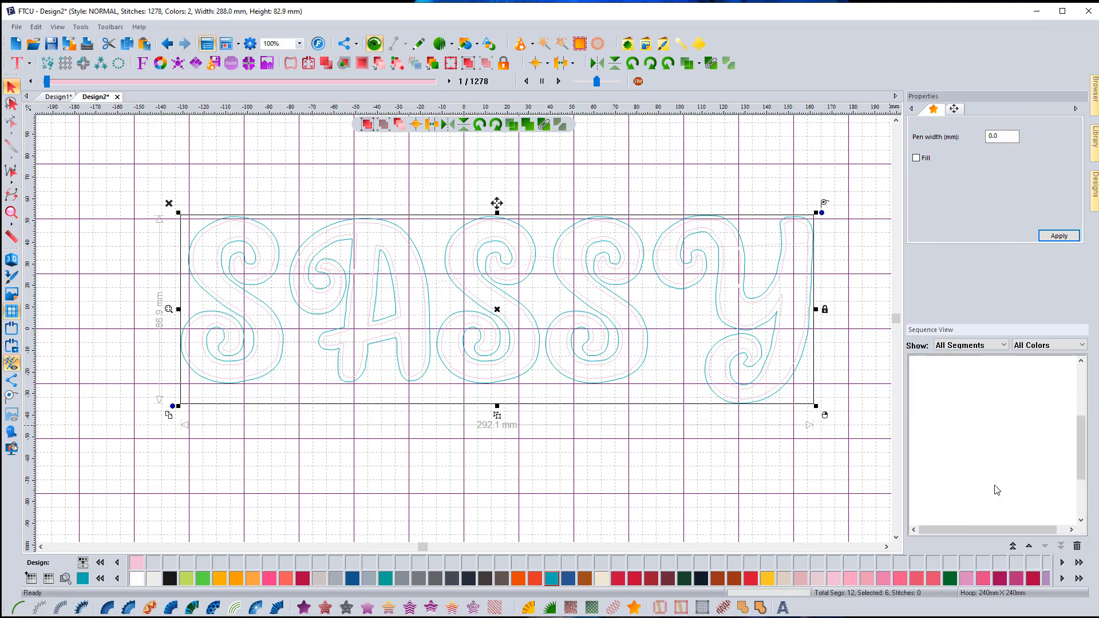
{"action": "left_click", "coordinate": [203, 578]}
Step: Convert the turquoise letter artwork to single run stitches and shorten its stitch length
{"action": "scroll", "coordinate": [970, 442], "scroll_direction": "up", "scroll_amount": 1}
{"action": "left_click", "coordinate": [1018, 423]}
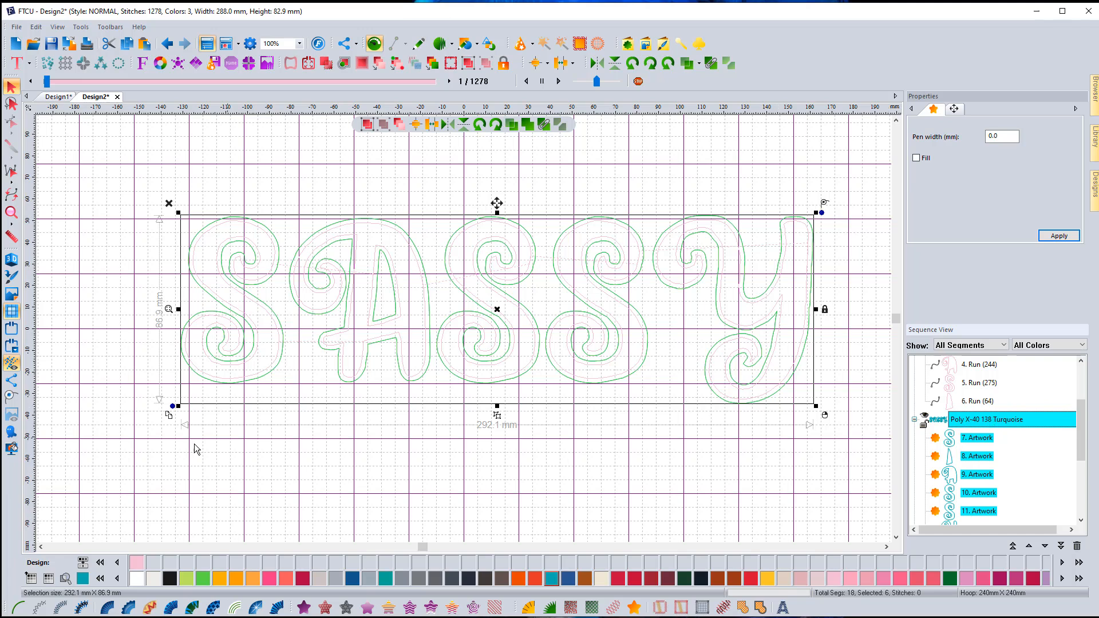
{"action": "left_click", "coordinate": [19, 606]}
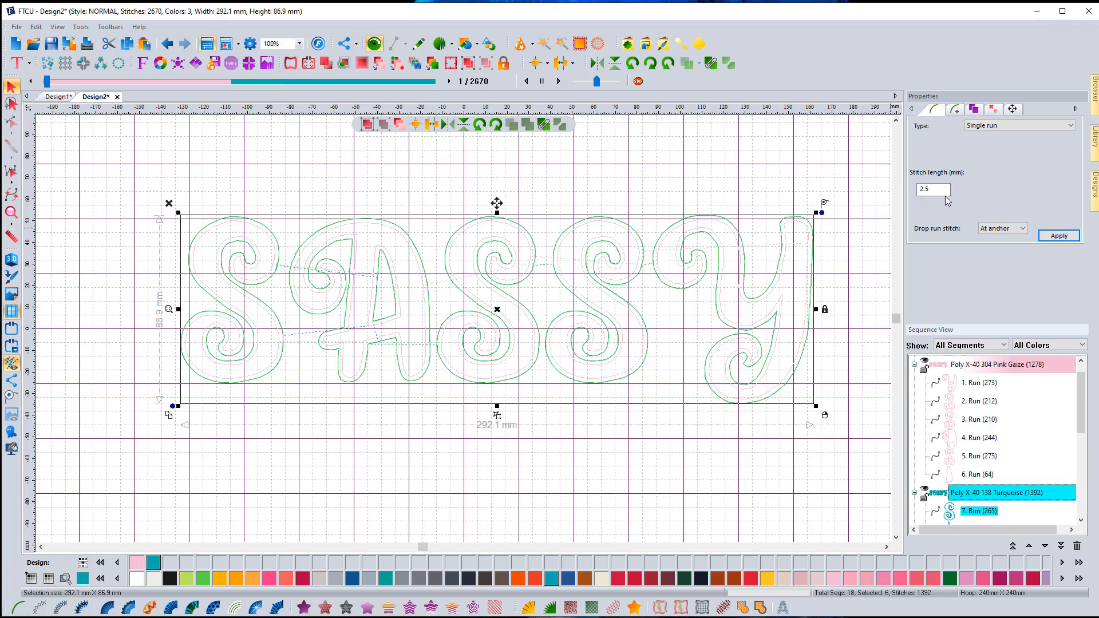
{"action": "double_click", "coordinate": [946, 195]}
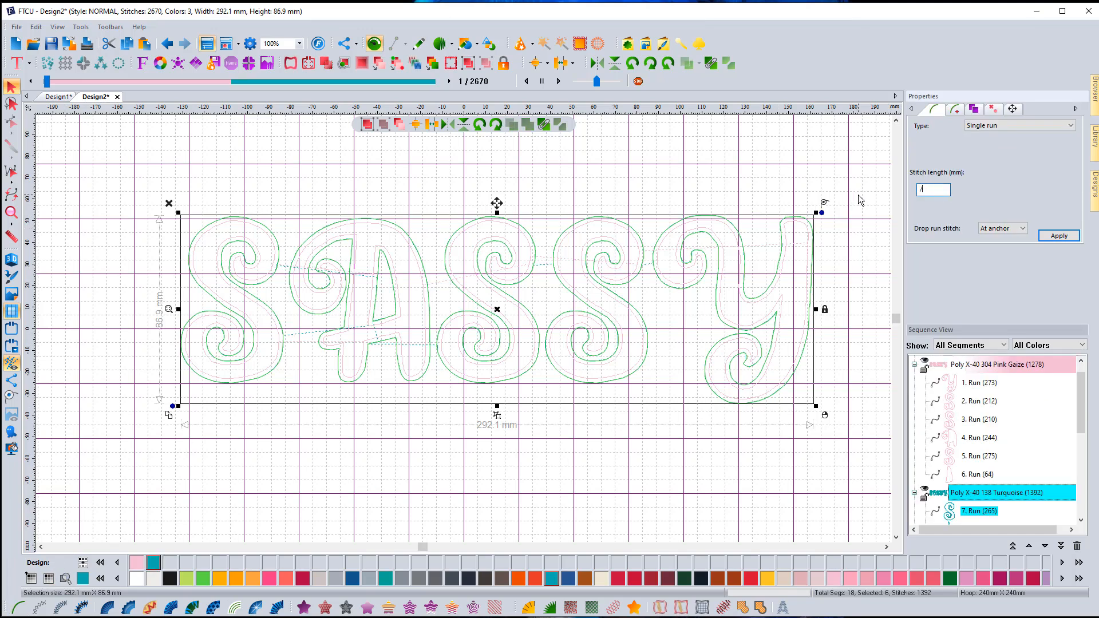
{"action": "type", "text": ".3"}
{"action": "left_click", "coordinate": [1059, 236]}
Step: Convert the neon green letter artwork to single run stitches with a 3 mm stitch length
{"action": "scroll", "coordinate": [977, 479], "scroll_direction": "down", "scroll_amount": 2}
{"action": "left_click", "coordinate": [980, 510]}
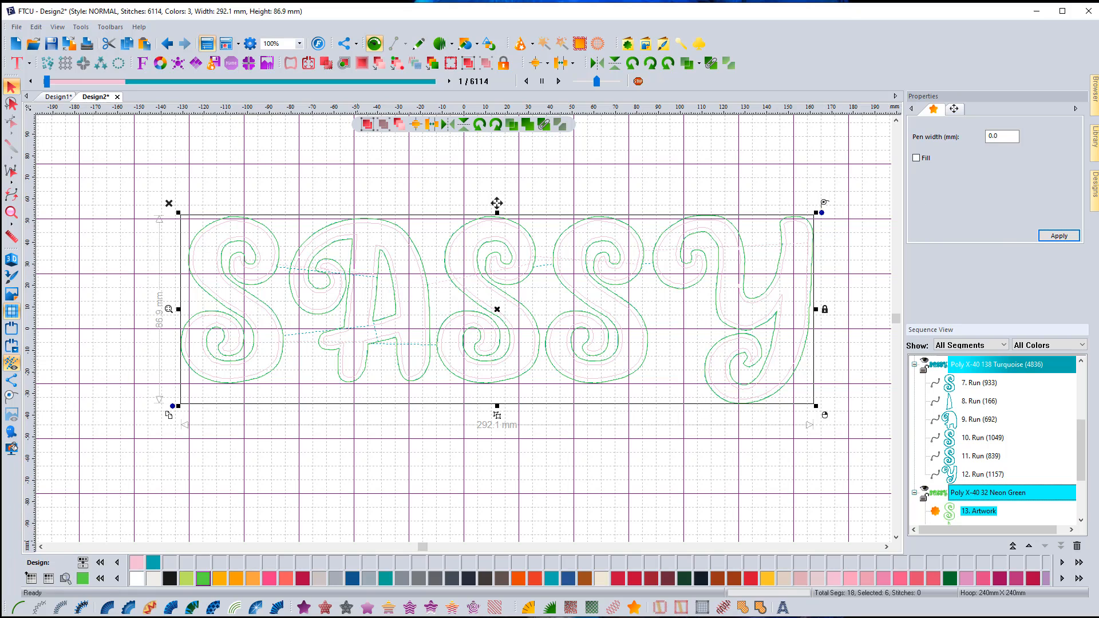
{"action": "left_click", "coordinate": [19, 607]}
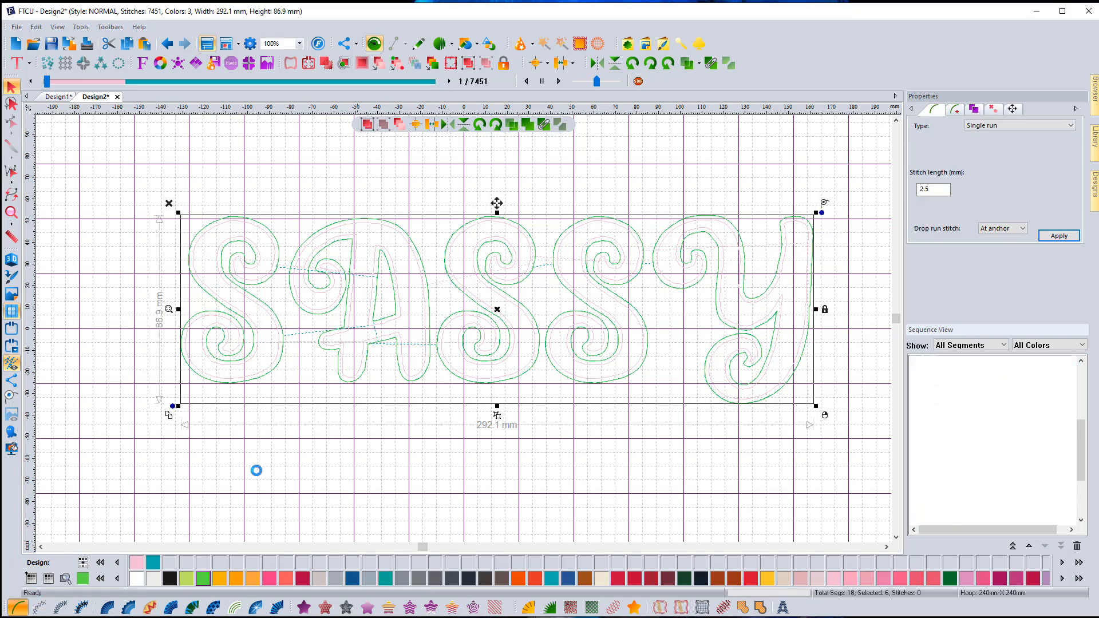
{"action": "double_click", "coordinate": [941, 189]}
{"action": "type", "text": "3"}
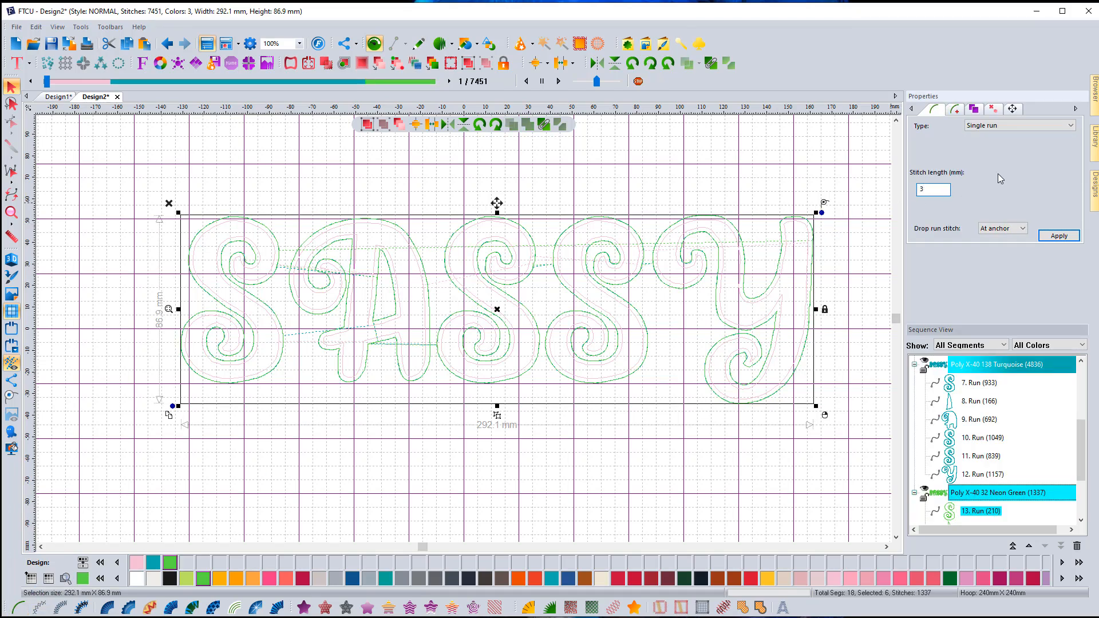
{"action": "left_click", "coordinate": [1057, 233]}
Step: Apply the Half Bean style to the neon green runs and display the deselected lettering in 3D
{"action": "left_click", "coordinate": [953, 109]}
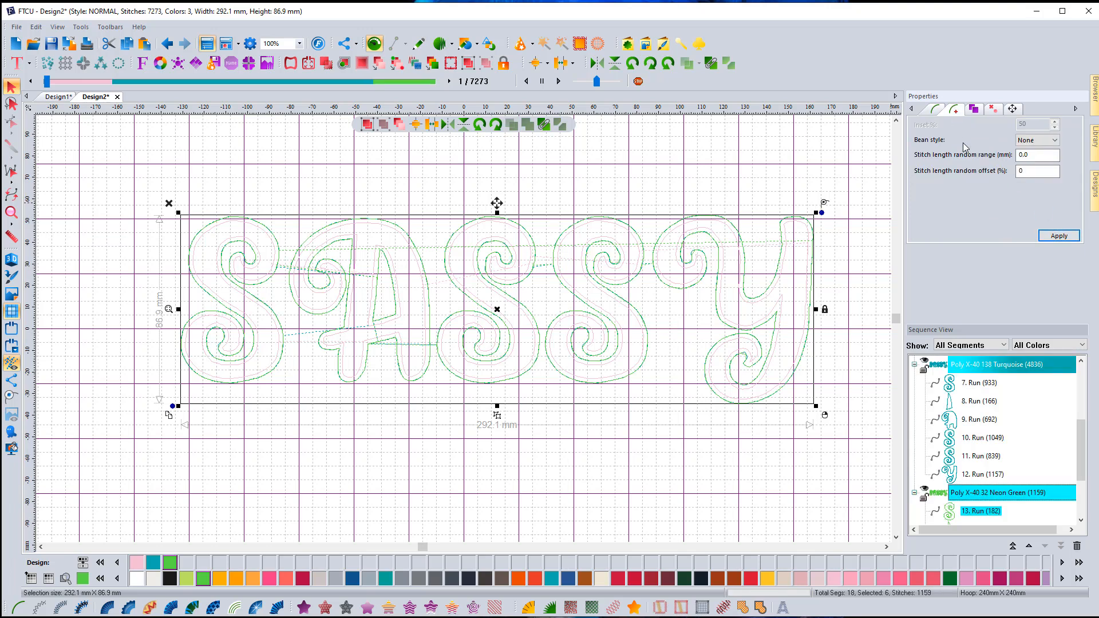
{"action": "left_click", "coordinate": [1029, 147]}
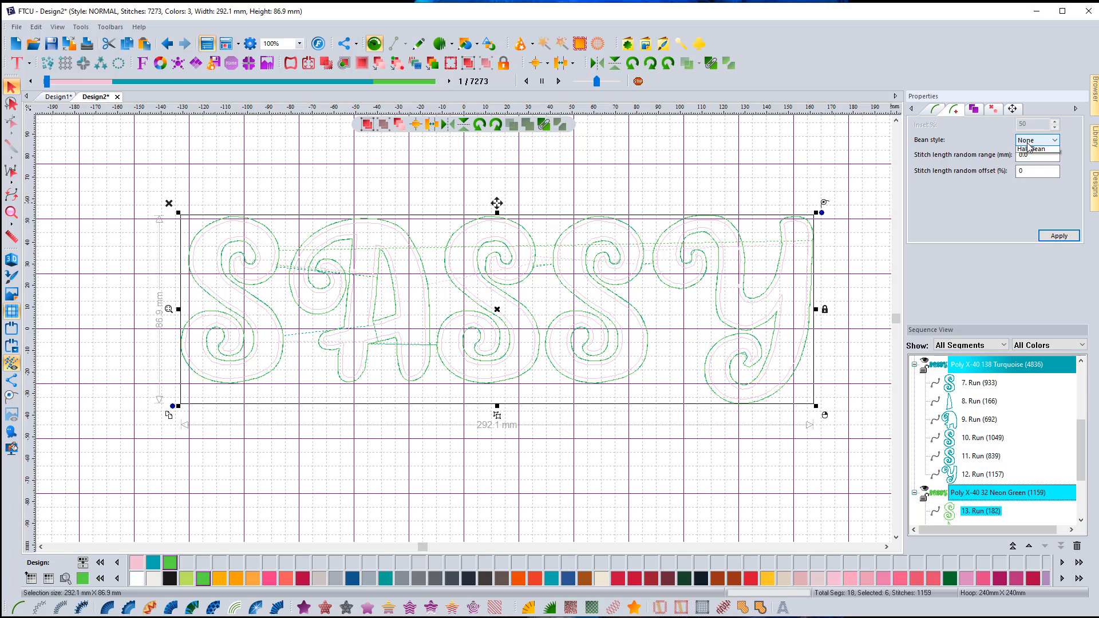
{"action": "left_click", "coordinate": [1030, 156]}
{"action": "left_click", "coordinate": [1058, 236]}
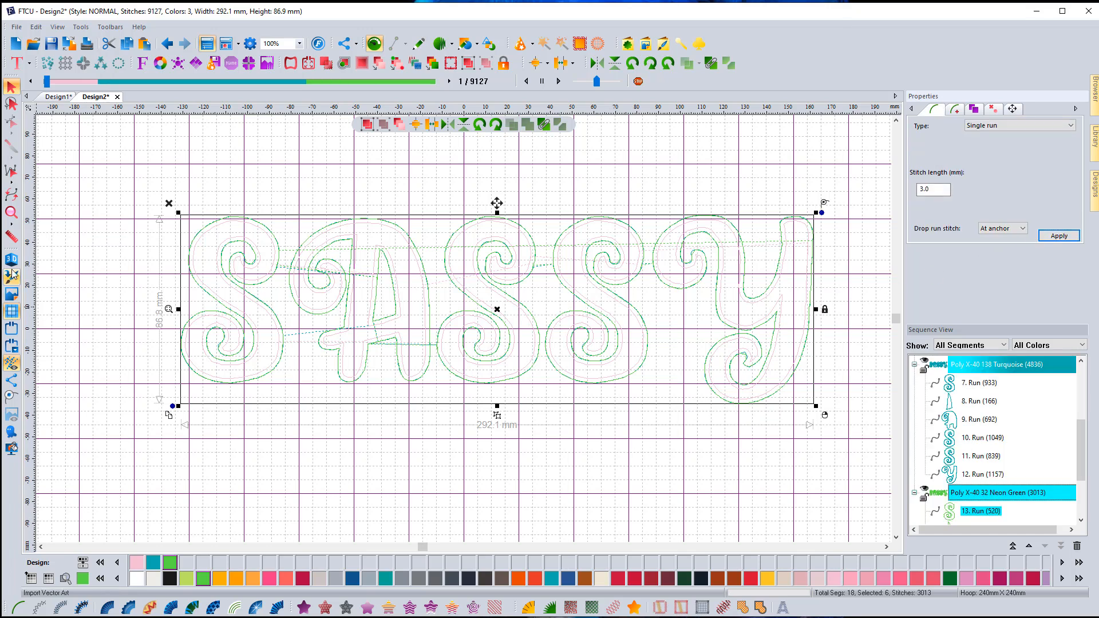
{"action": "left_click", "coordinate": [424, 510]}
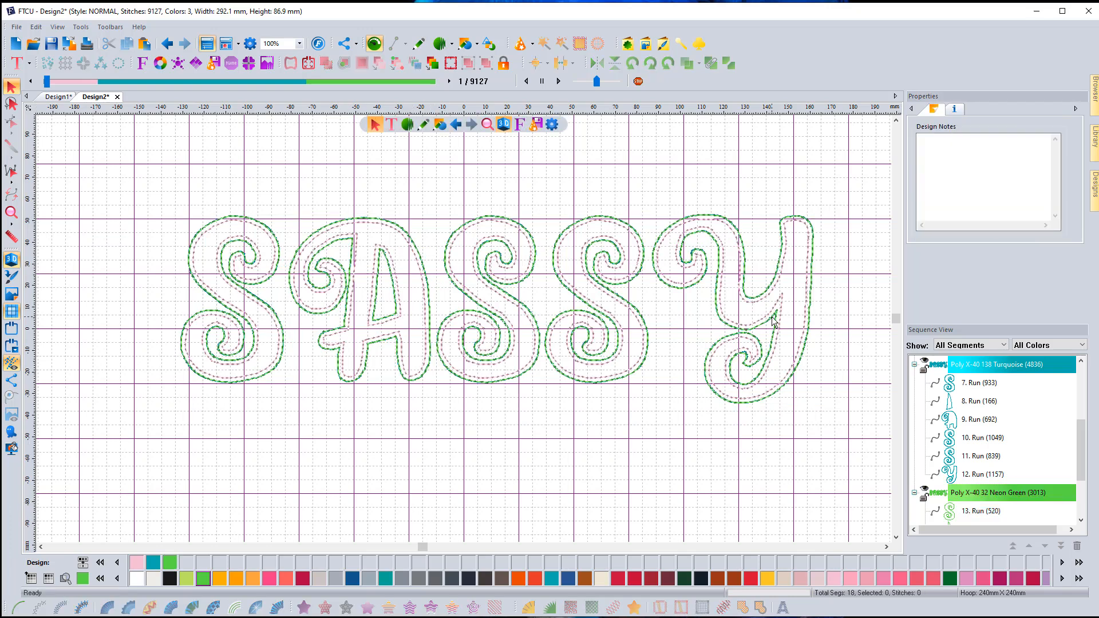